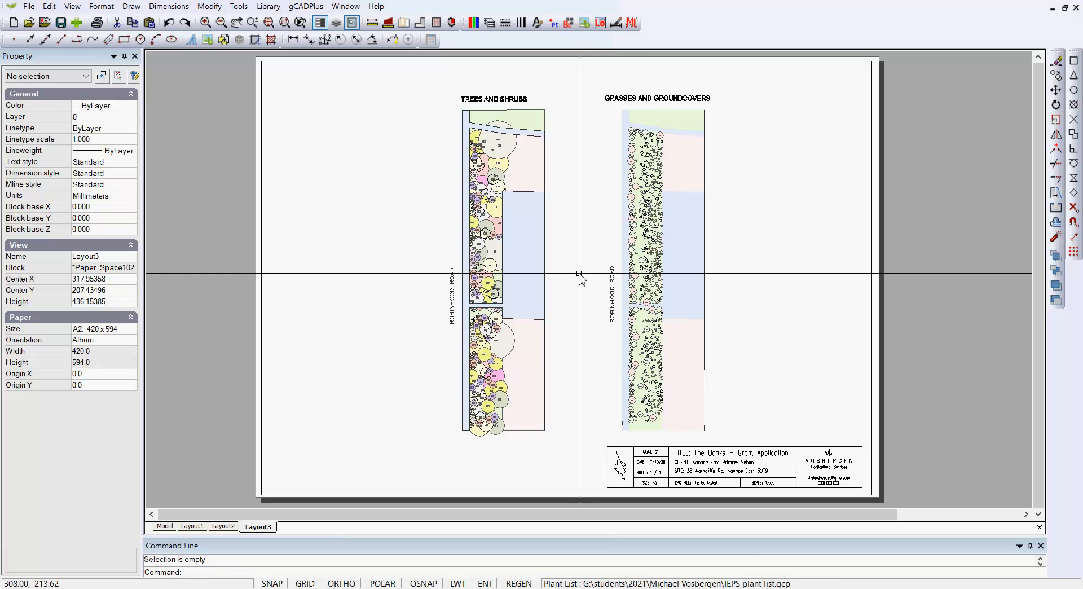
Set the view scale of the Layout3 viewport to 200 and deselect the viewport.
{"action": "left_click", "coordinate": [872, 243]}
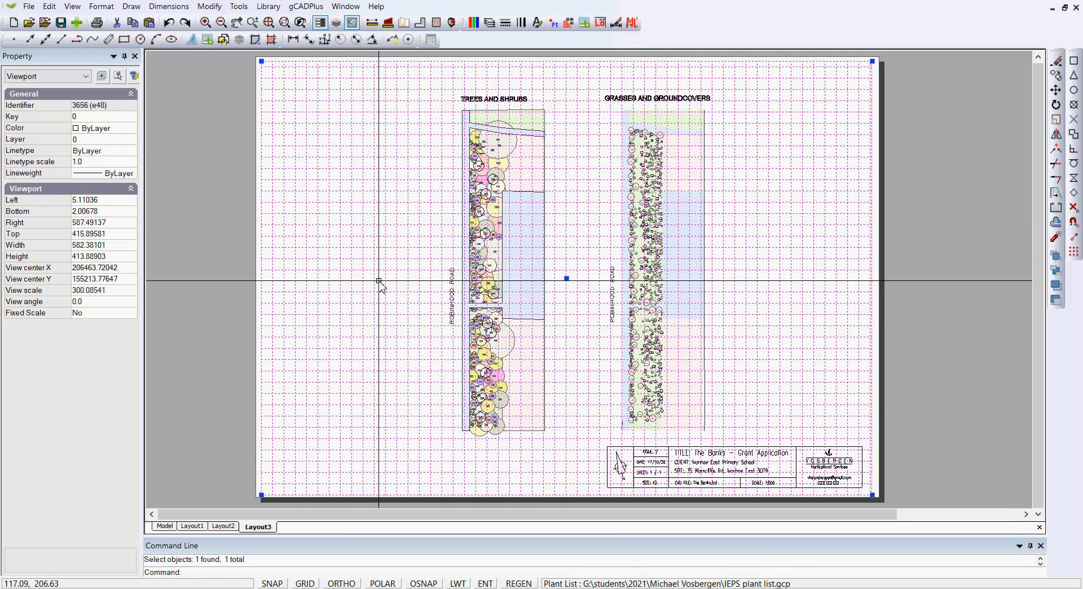
{"action": "left_click", "coordinate": [120, 291]}
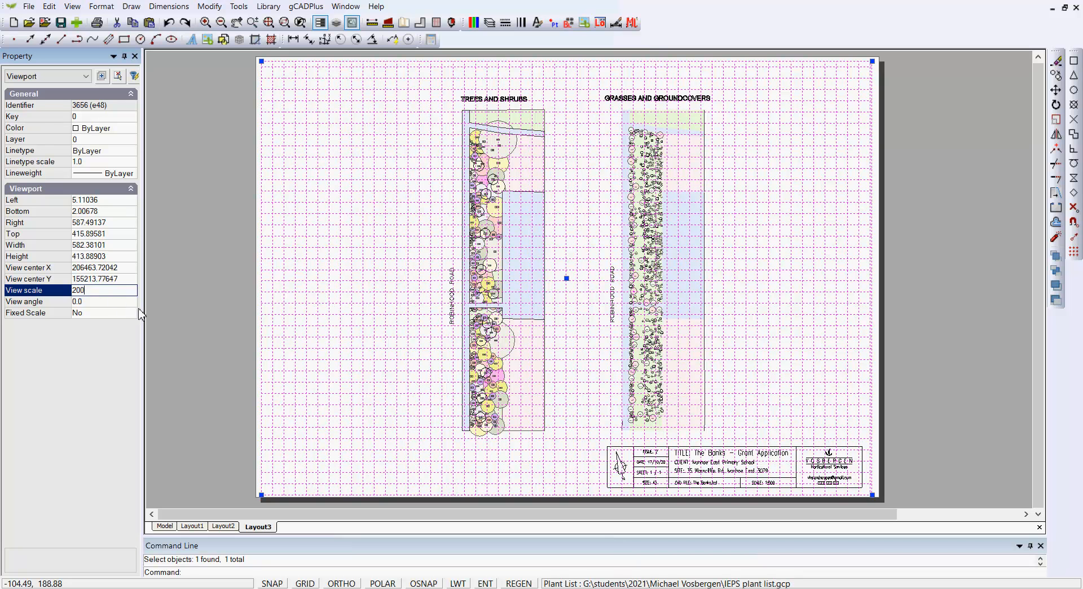
{"action": "key", "text": "Return"}
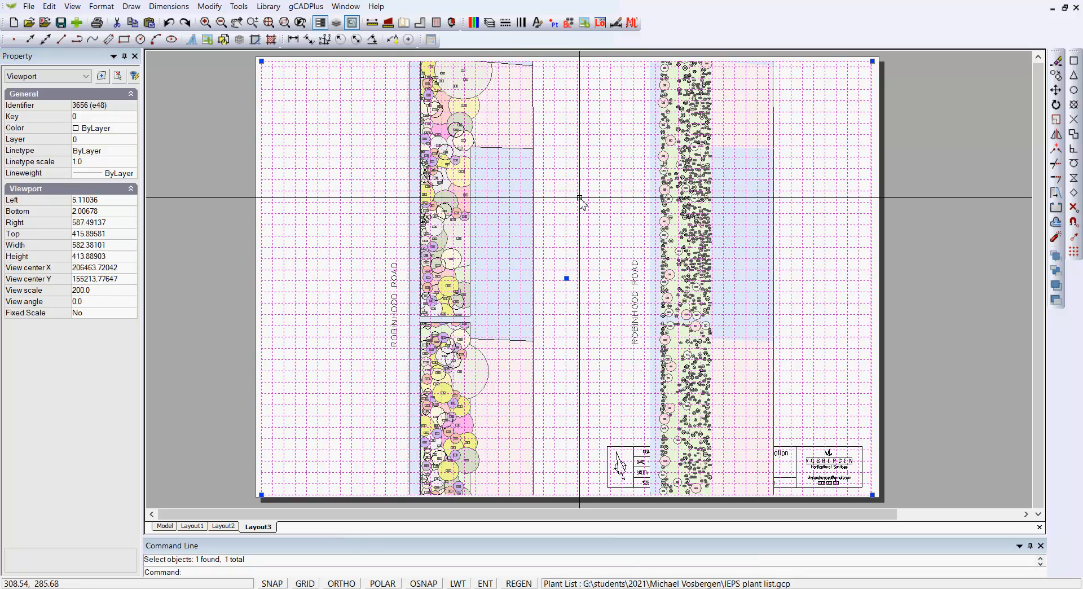
{"action": "key", "text": "Escape"}
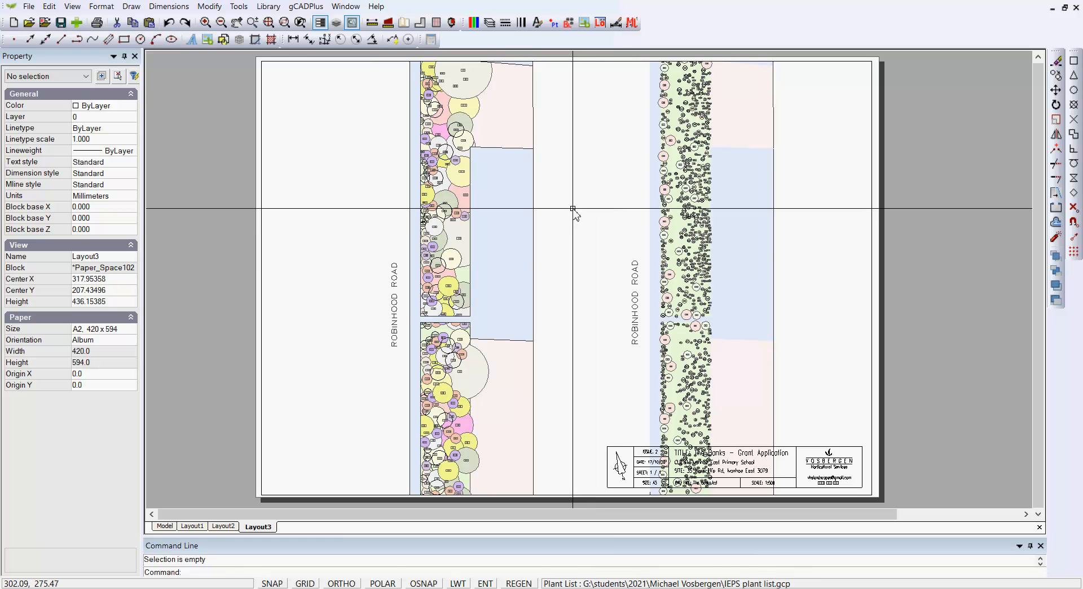
Open the viewport's frame in model space, rotate it a quarter turn around both planting plans and display it on the layout.
{"action": "double_click", "coordinate": [820, 238]}
{"action": "scroll", "coordinate": [790, 245], "scroll_direction": "down", "scroll_amount": 1}
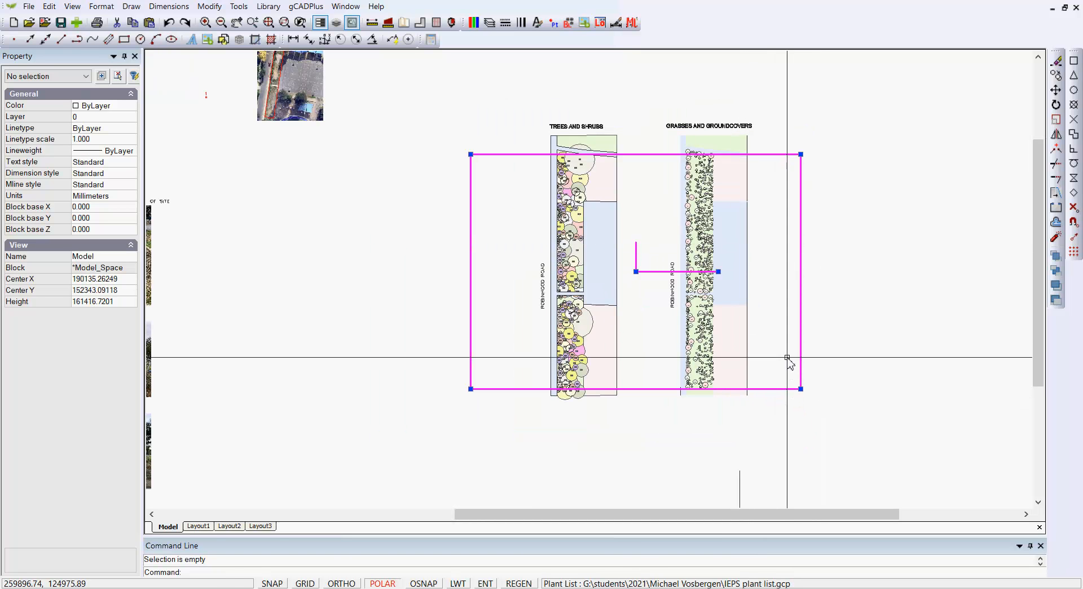
{"action": "left_click", "coordinate": [719, 271]}
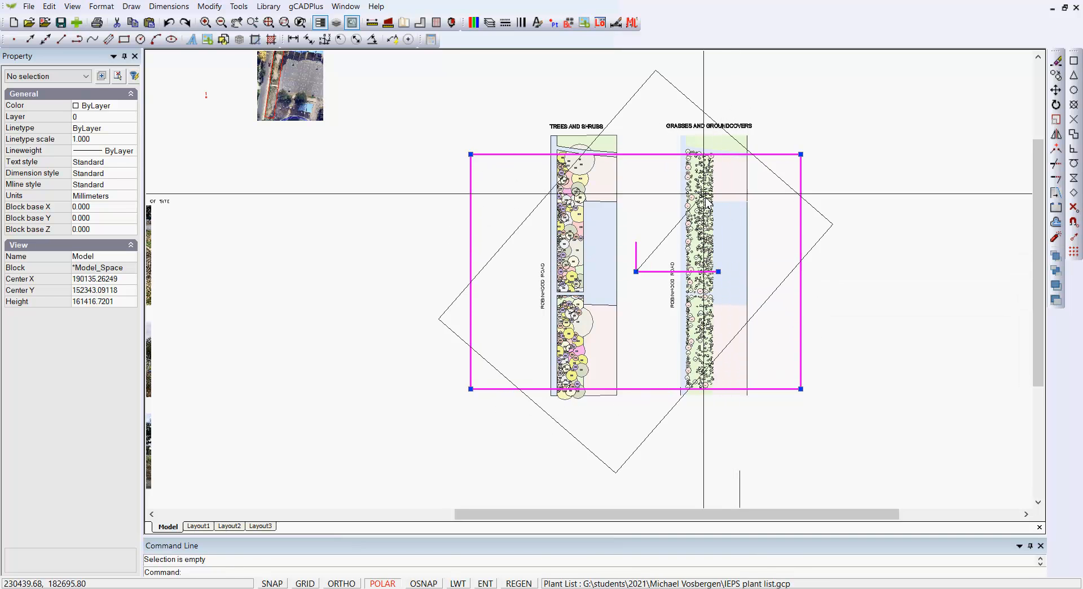
{"action": "left_click", "coordinate": [636, 123]}
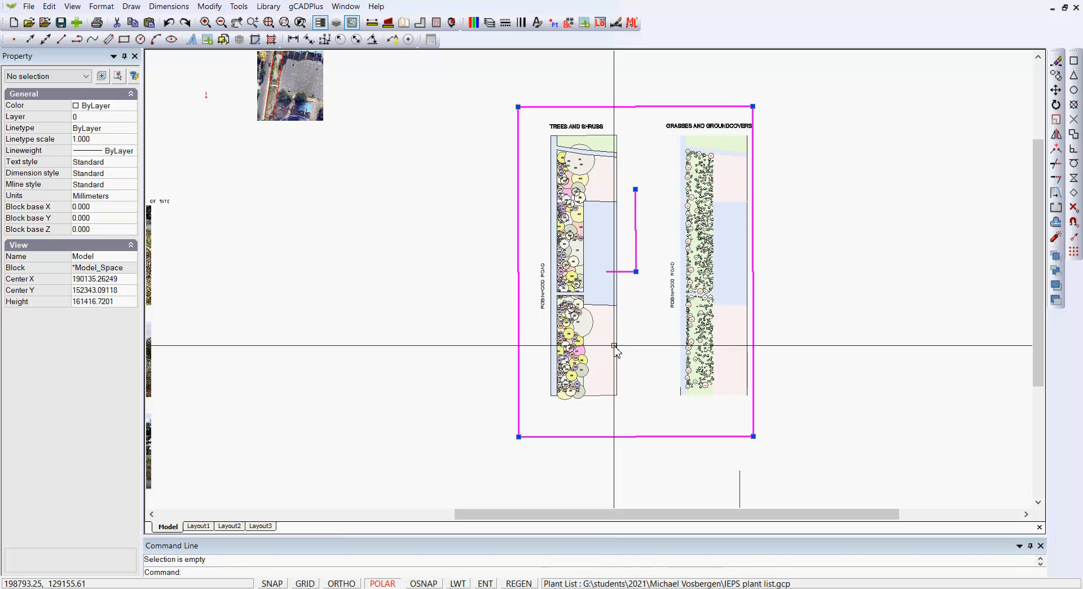
{"action": "right_click", "coordinate": [633, 332]}
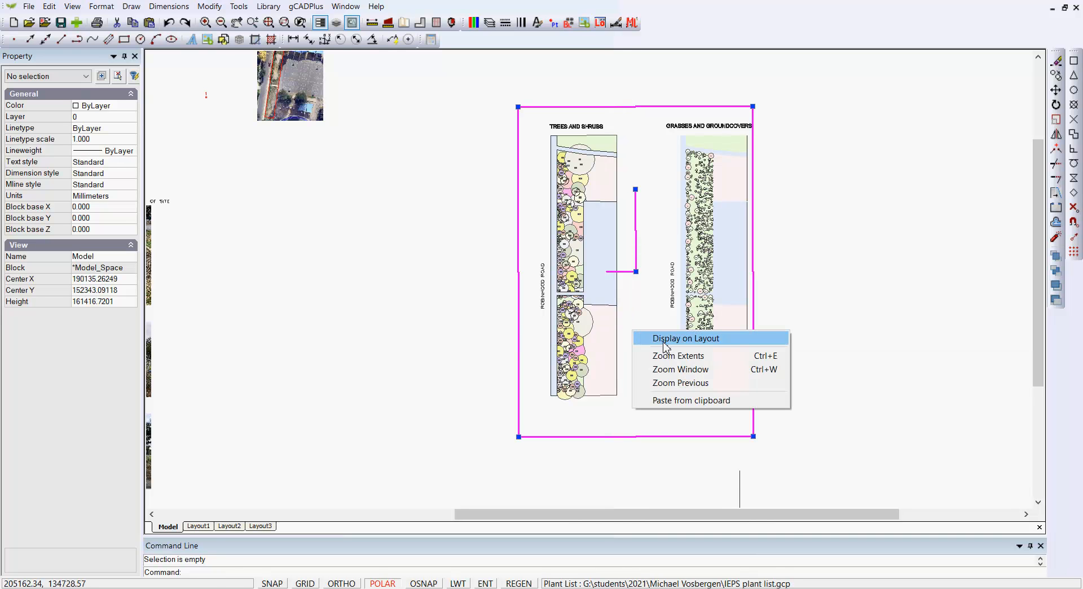
{"action": "left_click", "coordinate": [666, 339]}
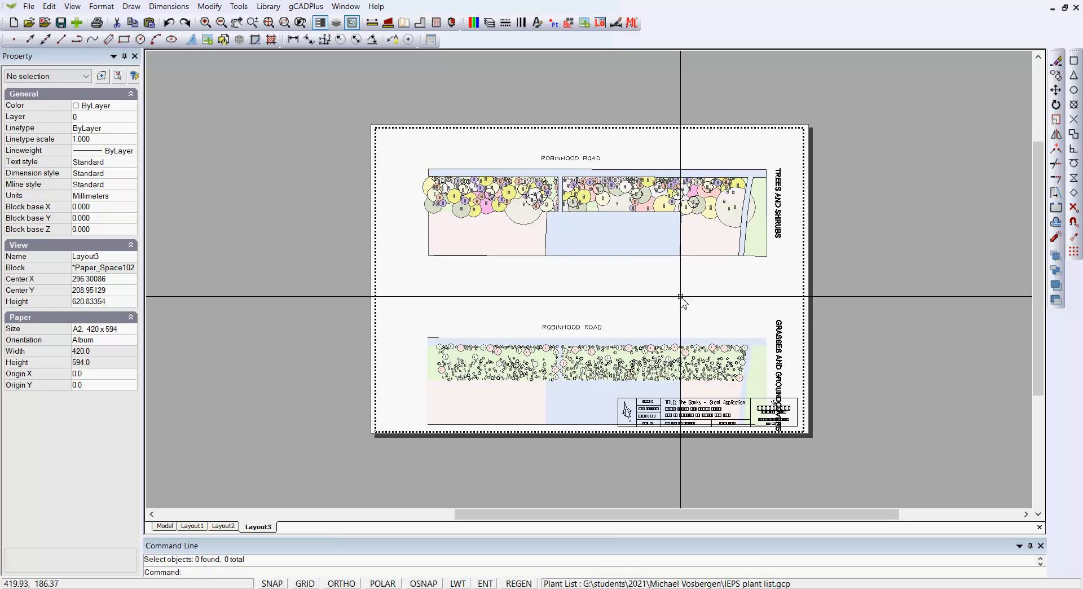
Set the rotated viewport's view angle to exactly 270 and unselect the viewport.
{"action": "left_click", "coordinate": [805, 301]}
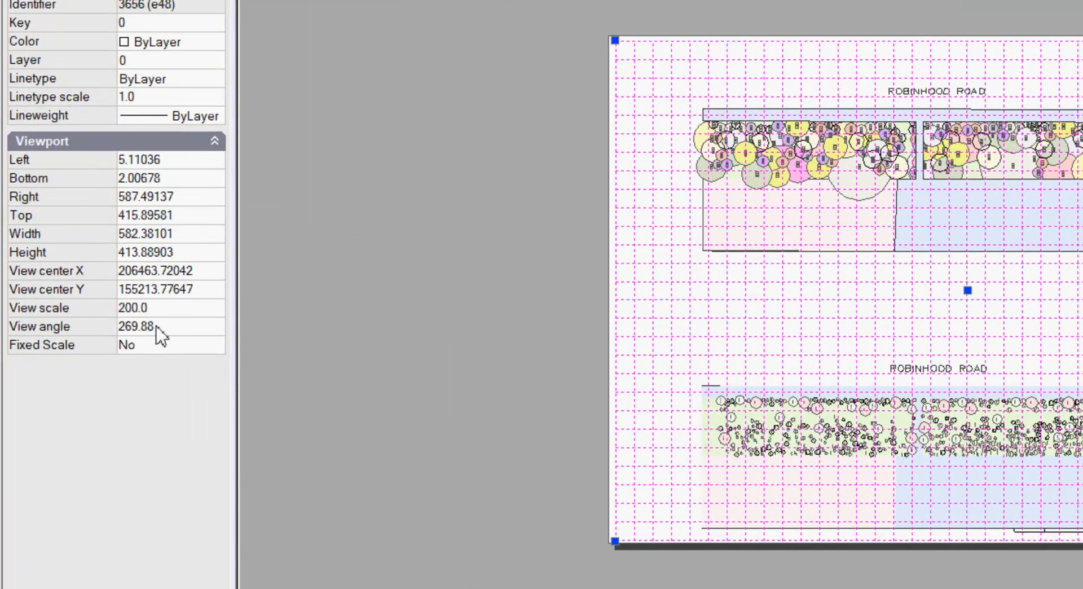
{"action": "left_click", "coordinate": [176, 328]}
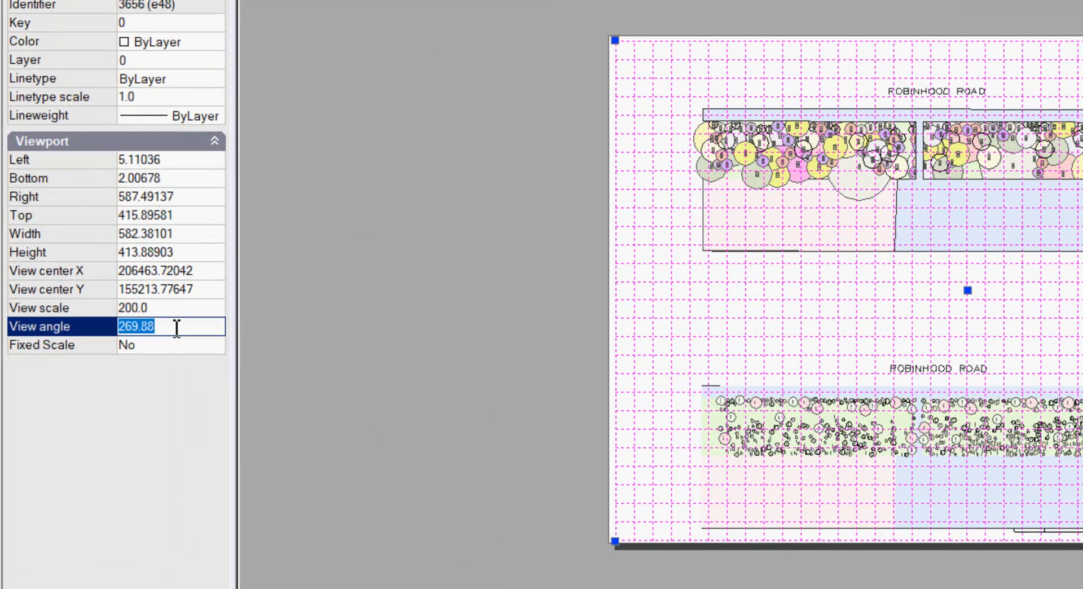
{"action": "type", "text": "270"}
{"action": "key", "text": "Return"}
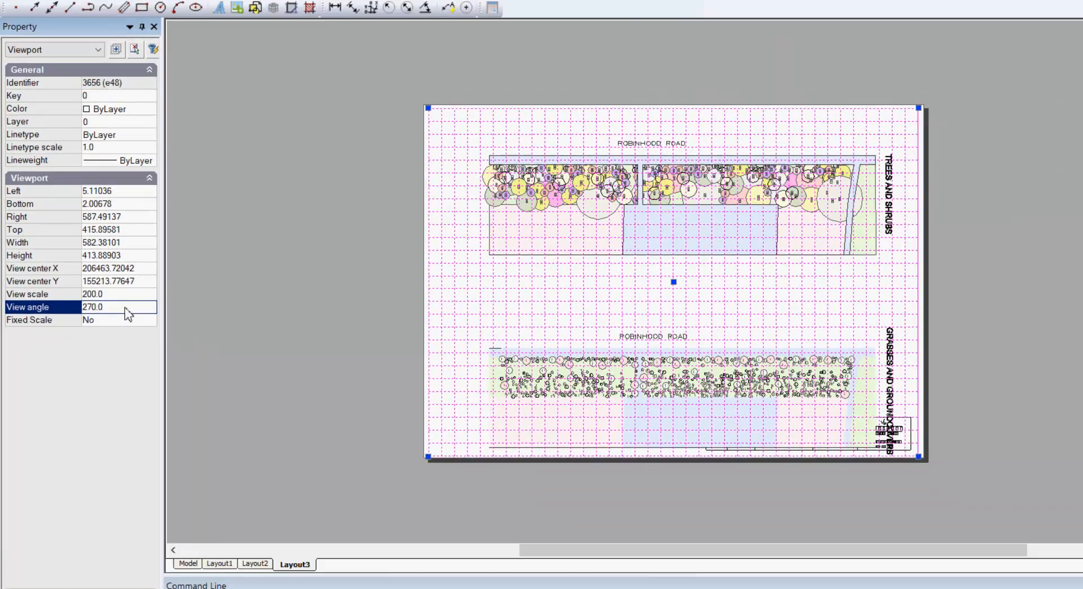
{"action": "right_click", "coordinate": [884, 221]}
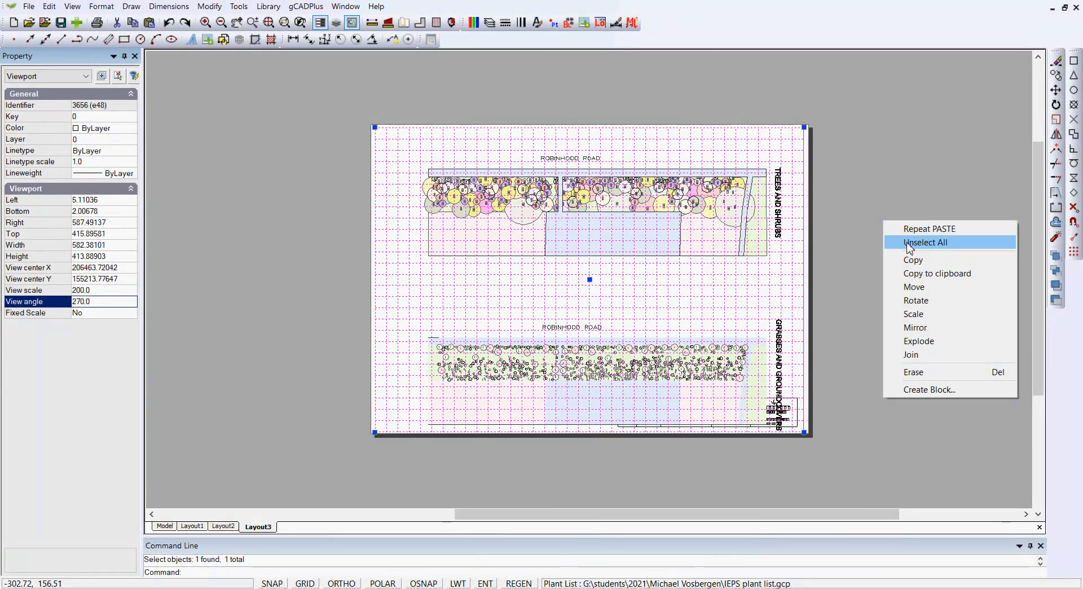
{"action": "left_click", "coordinate": [912, 244]}
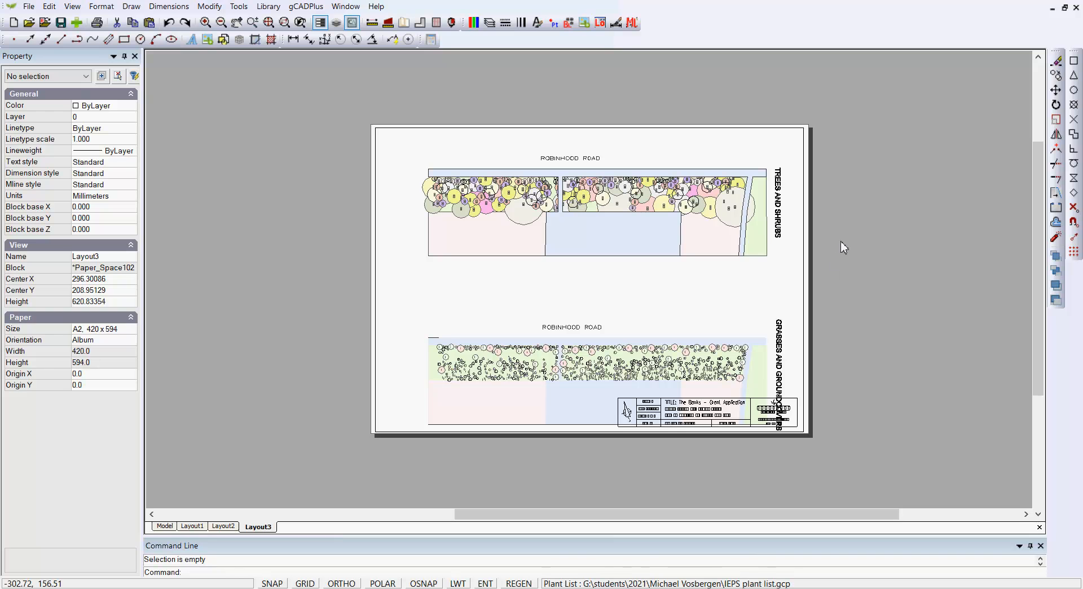
{"action": "left_click", "coordinate": [805, 285]}
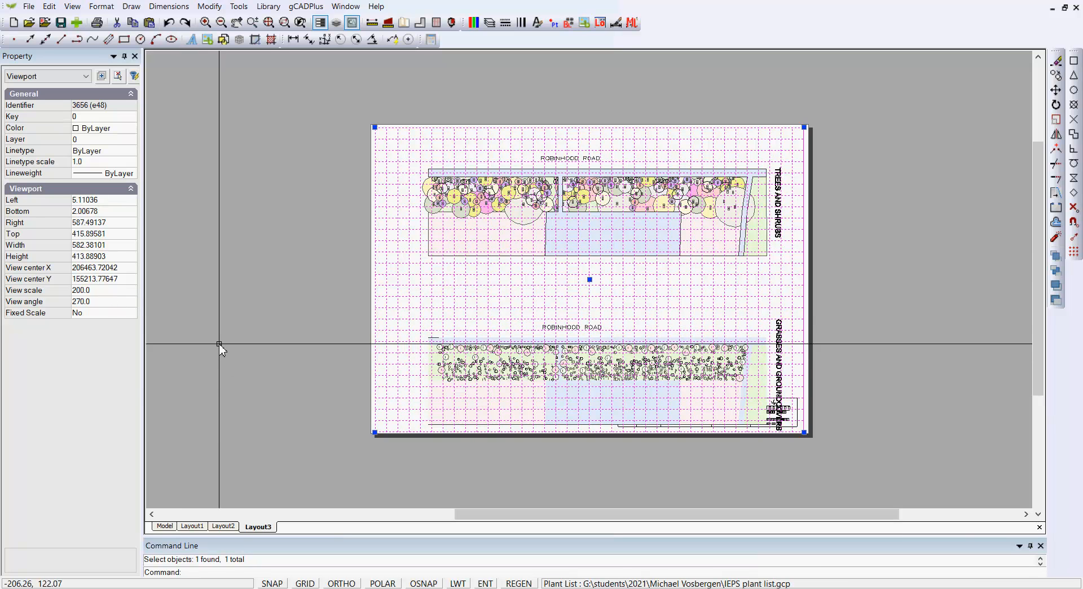
{"action": "key", "text": "Escape"}
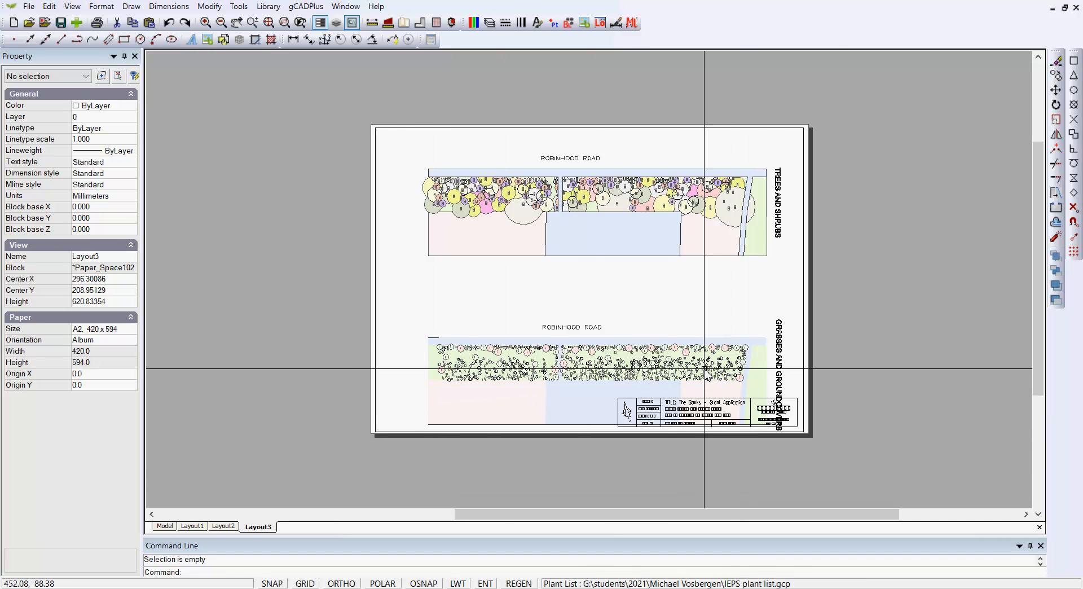
{"action": "scroll", "coordinate": [711, 376], "scroll_direction": "up", "scroll_amount": 1}
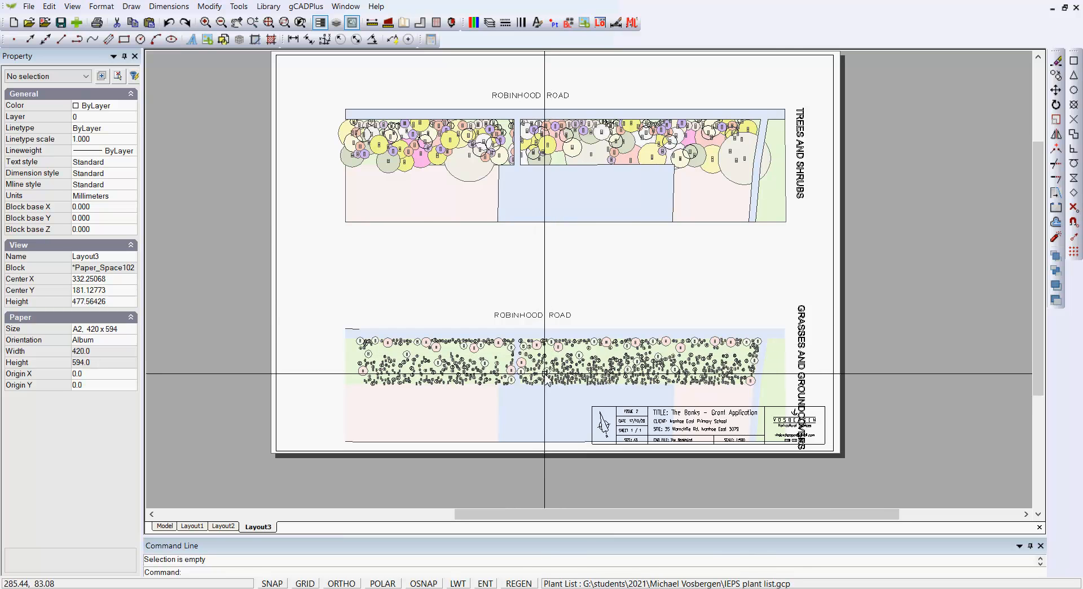
{"action": "scroll", "coordinate": [544, 374], "scroll_direction": "down", "scroll_amount": 1}
{"action": "scroll", "coordinate": [542, 361], "scroll_direction": "up", "scroll_amount": 2}
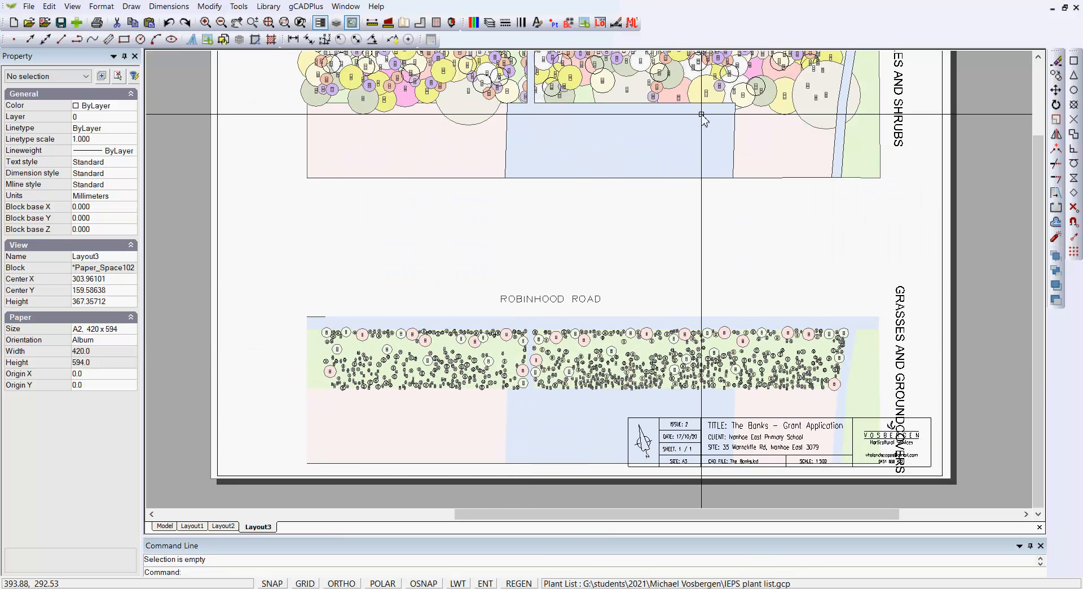
{"action": "scroll", "coordinate": [507, 284], "scroll_direction": "down", "scroll_amount": 4}
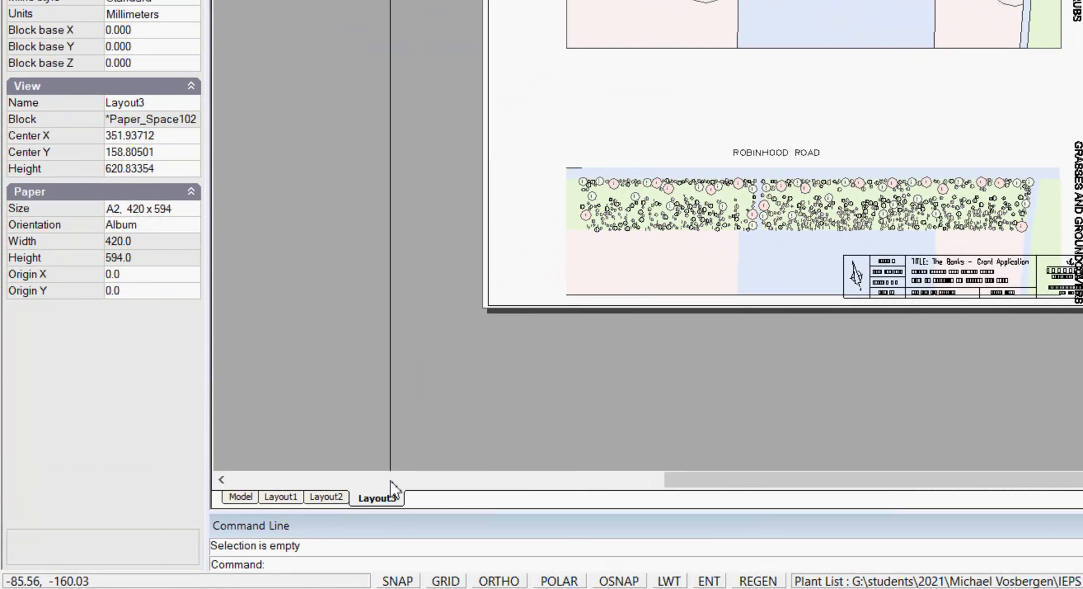
Add a second viewport to Layout3 in the empty area below the sheet, about 512 mm wide and 104 mm high.
{"action": "right_click", "coordinate": [383, 500]}
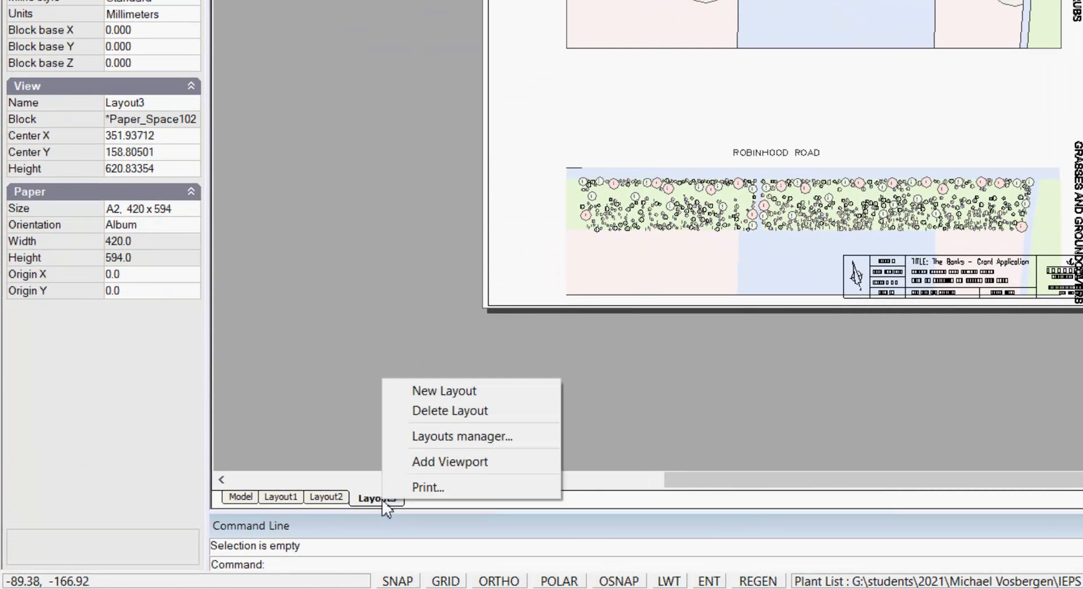
{"action": "left_click", "coordinate": [477, 463]}
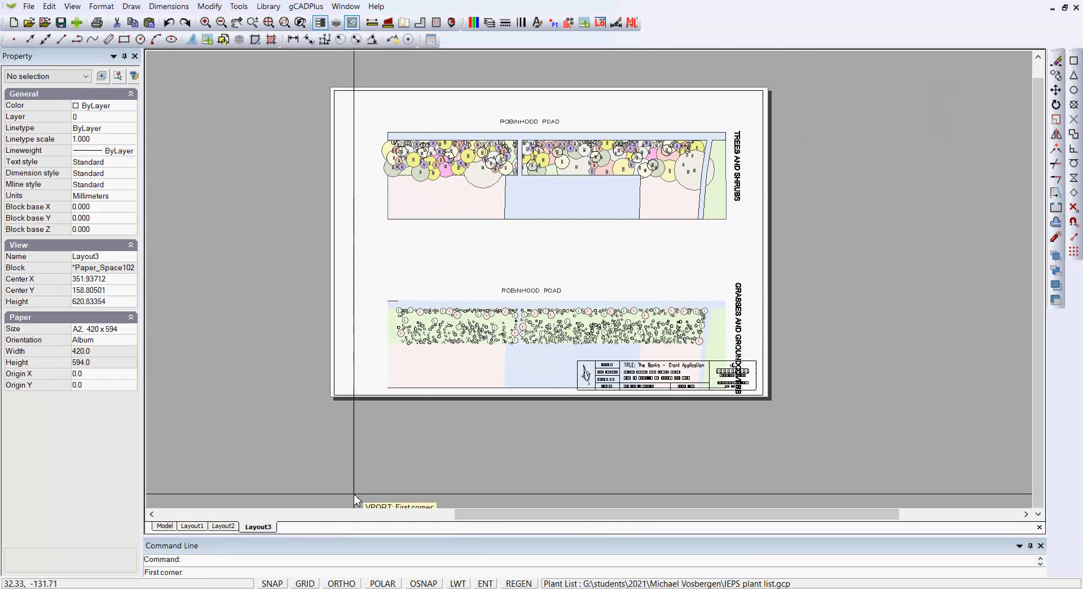
{"action": "left_click", "coordinate": [369, 493]}
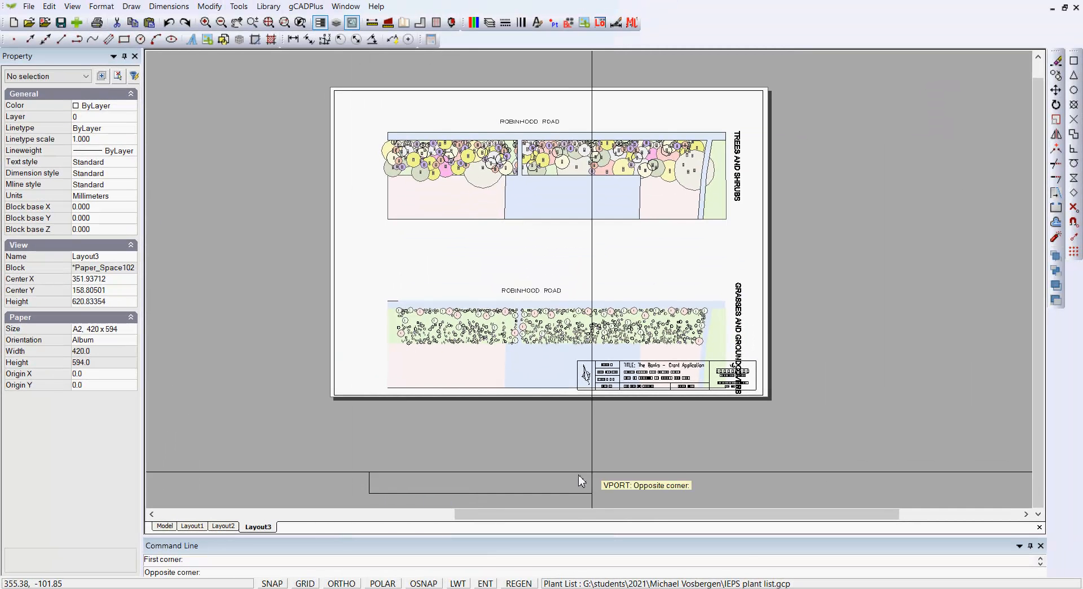
{"action": "left_click", "coordinate": [747, 417]}
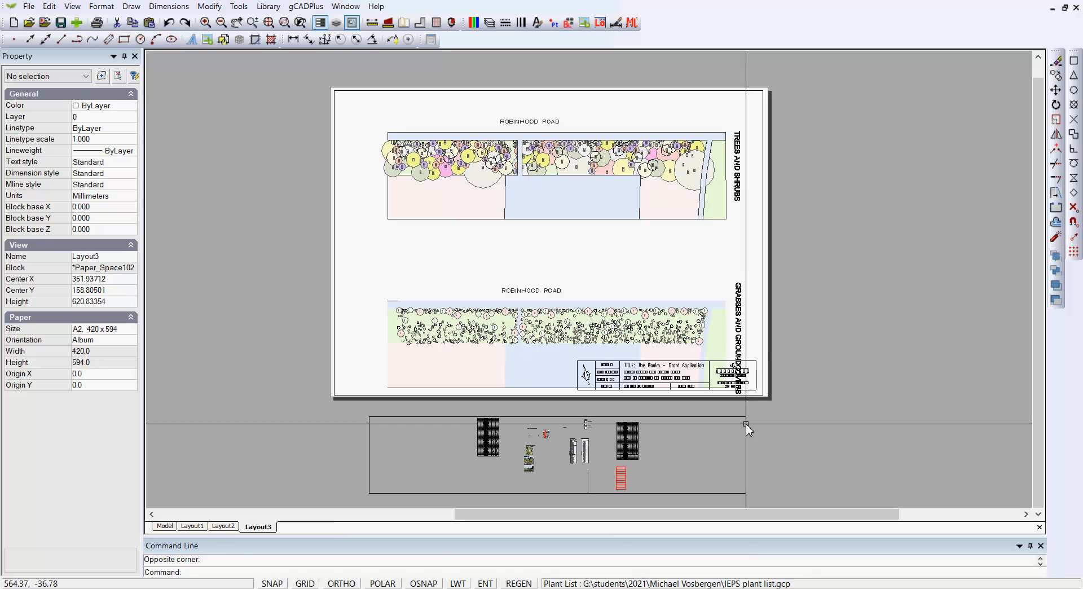
Open the new viewport's frame in model space and shrink it around the planting plans to a view scale of about 445.
{"action": "double_click", "coordinate": [673, 461]}
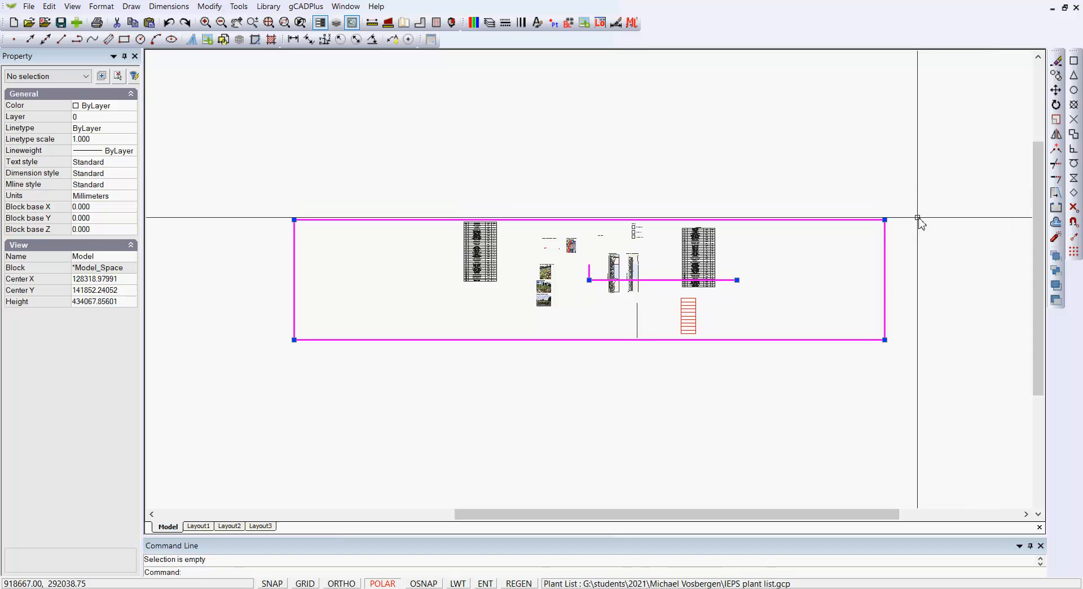
{"action": "left_click", "coordinate": [885, 219]}
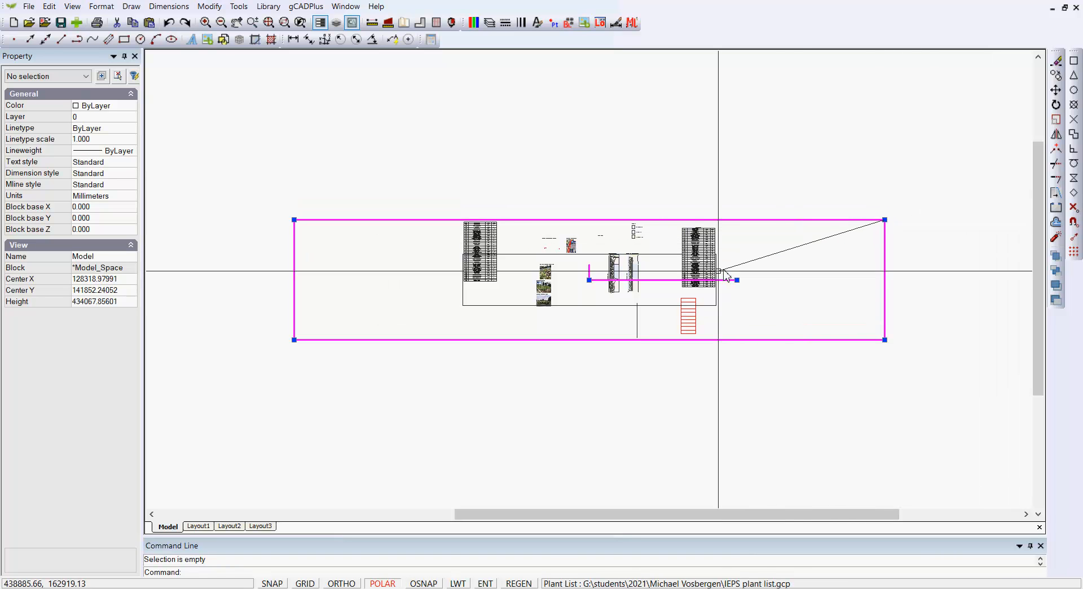
{"action": "left_click", "coordinate": [725, 279]}
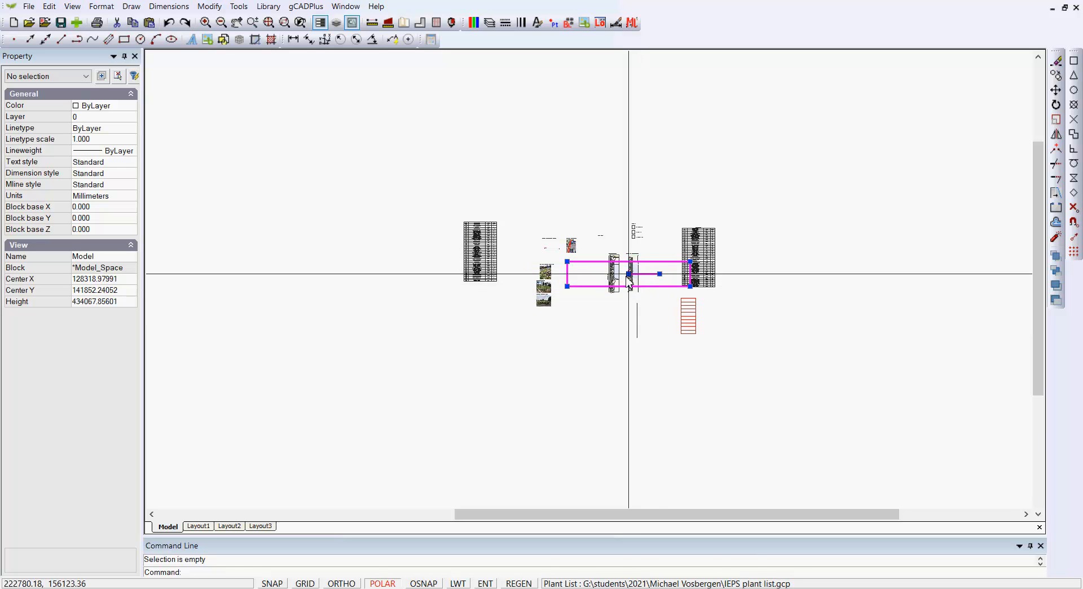
Rotate the new viewport's frame a quarter turn in model space so that it stands upright.
{"action": "scroll", "coordinate": [630, 282], "scroll_direction": "up", "scroll_amount": 6}
{"action": "scroll", "coordinate": [649, 295], "scroll_direction": "down", "scroll_amount": 2}
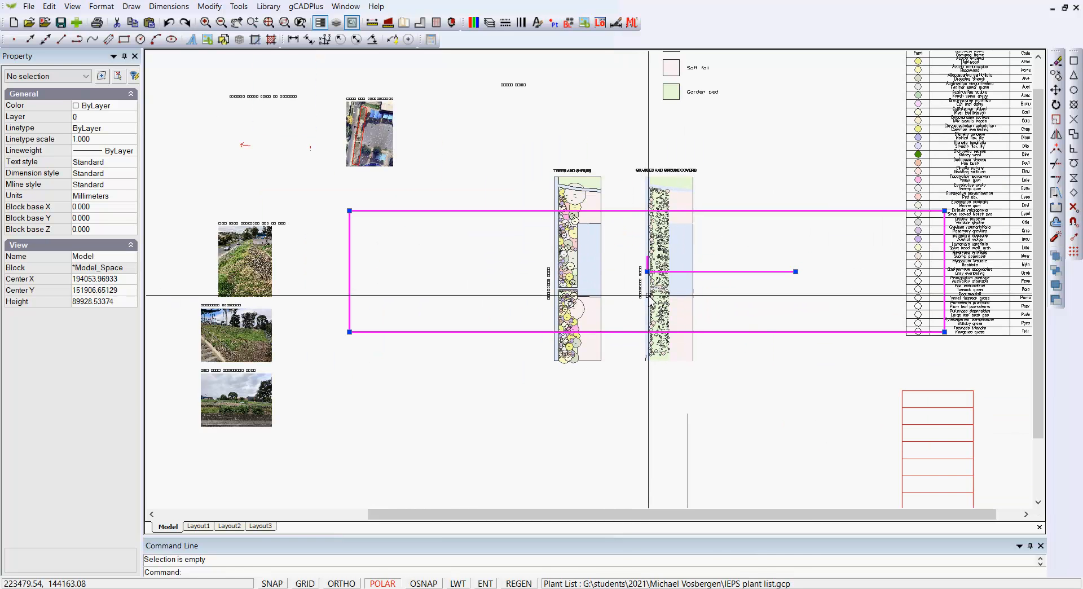
{"action": "scroll", "coordinate": [675, 175], "scroll_direction": "up", "scroll_amount": 3}
{"action": "scroll", "coordinate": [675, 175], "scroll_direction": "down", "scroll_amount": 4}
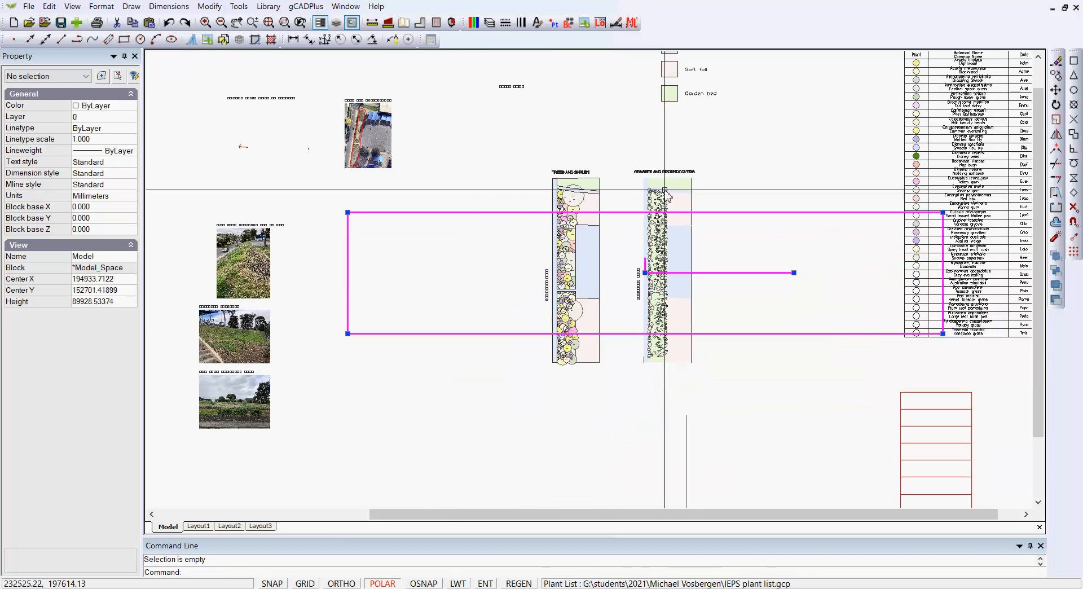
{"action": "scroll", "coordinate": [767, 271], "scroll_direction": "down", "scroll_amount": 1}
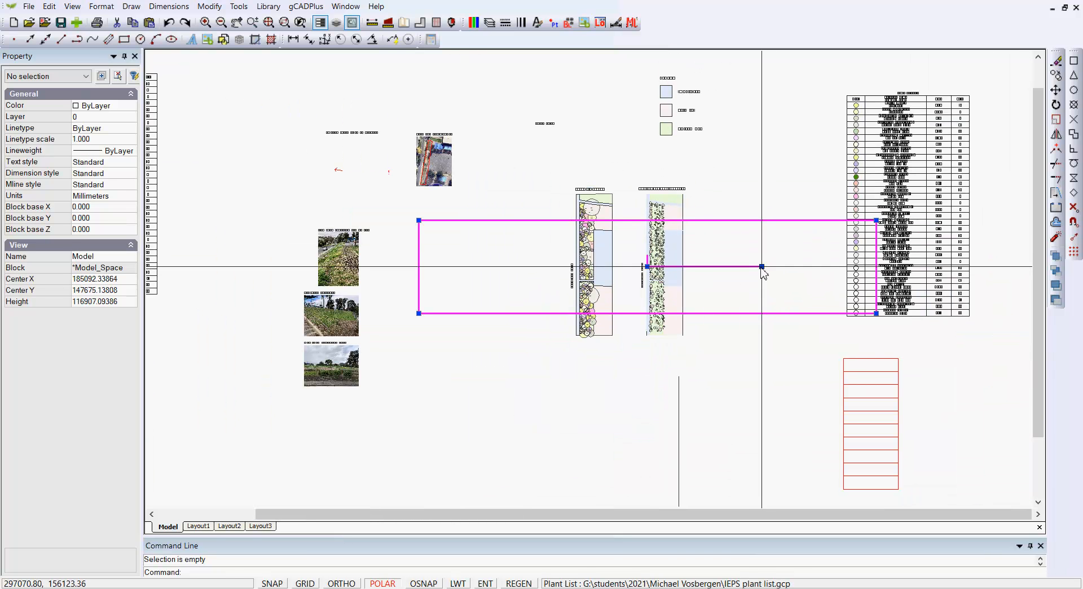
{"action": "left_click", "coordinate": [648, 162]}
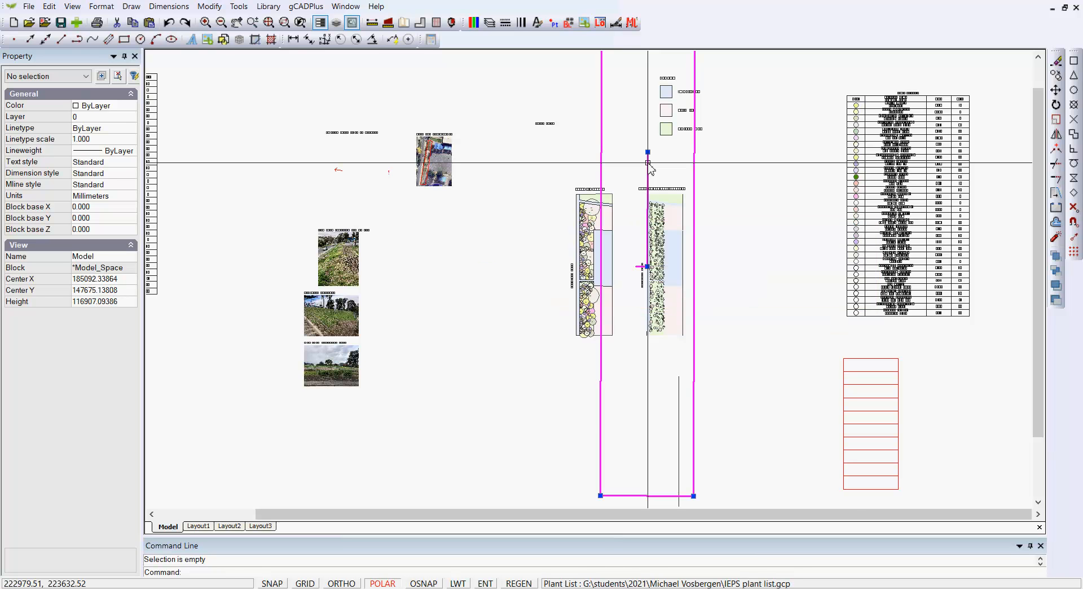
Place the upright frame over the grasses and groundcovers plan and the legend, and display it on the layout.
{"action": "scroll", "coordinate": [781, 161], "scroll_direction": "down", "scroll_amount": 3}
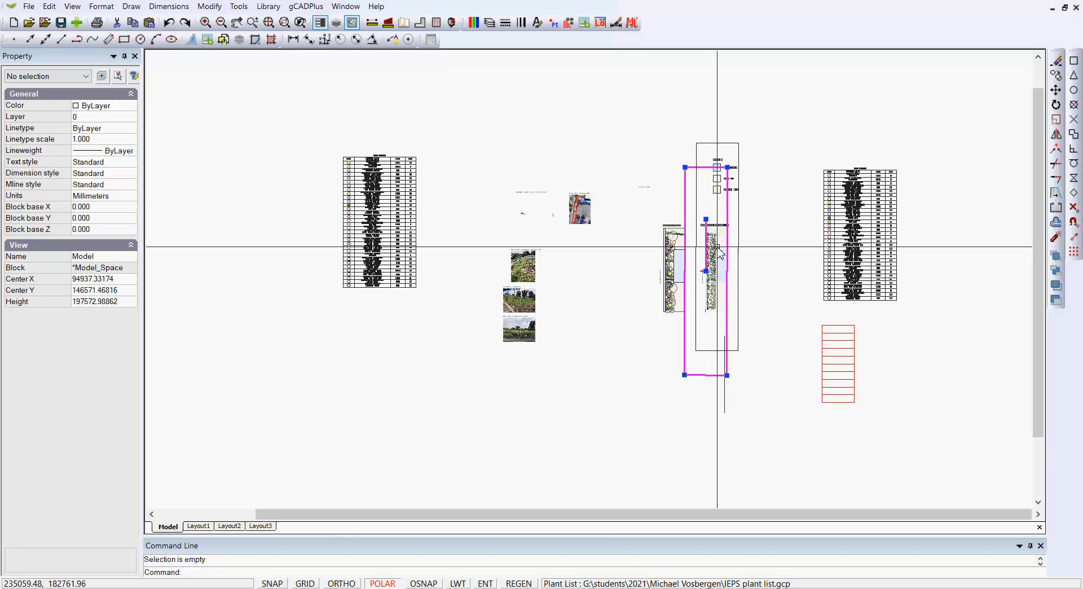
{"action": "right_click", "coordinate": [728, 214]}
{"action": "left_click", "coordinate": [751, 222]}
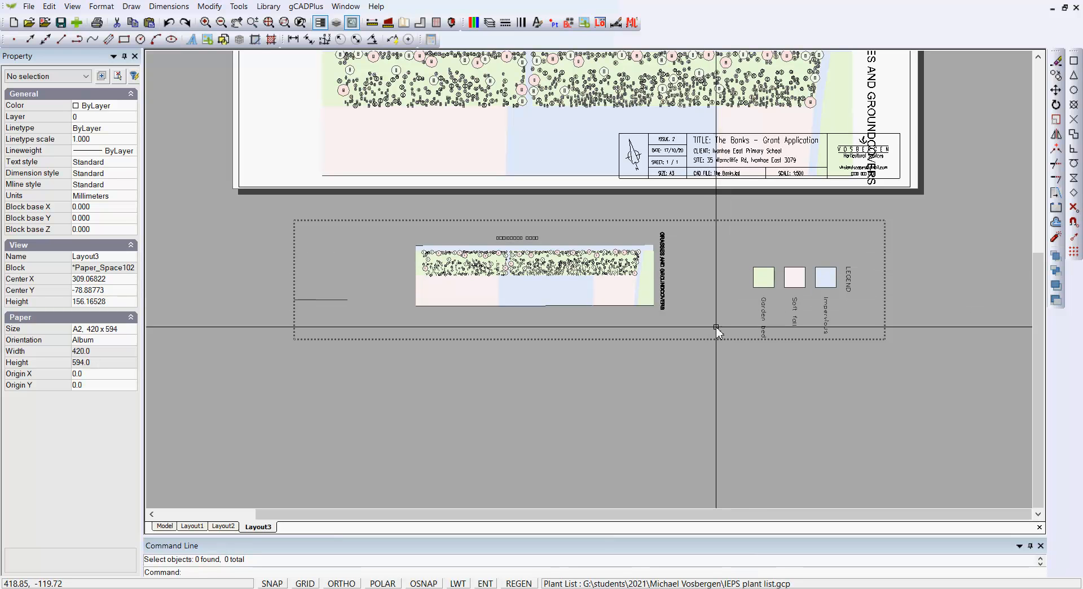
Narrow the second viewport below the sheet to about 392 mm wide and 101 mm high.
{"action": "scroll", "coordinate": [704, 363], "scroll_direction": "down", "scroll_amount": 1}
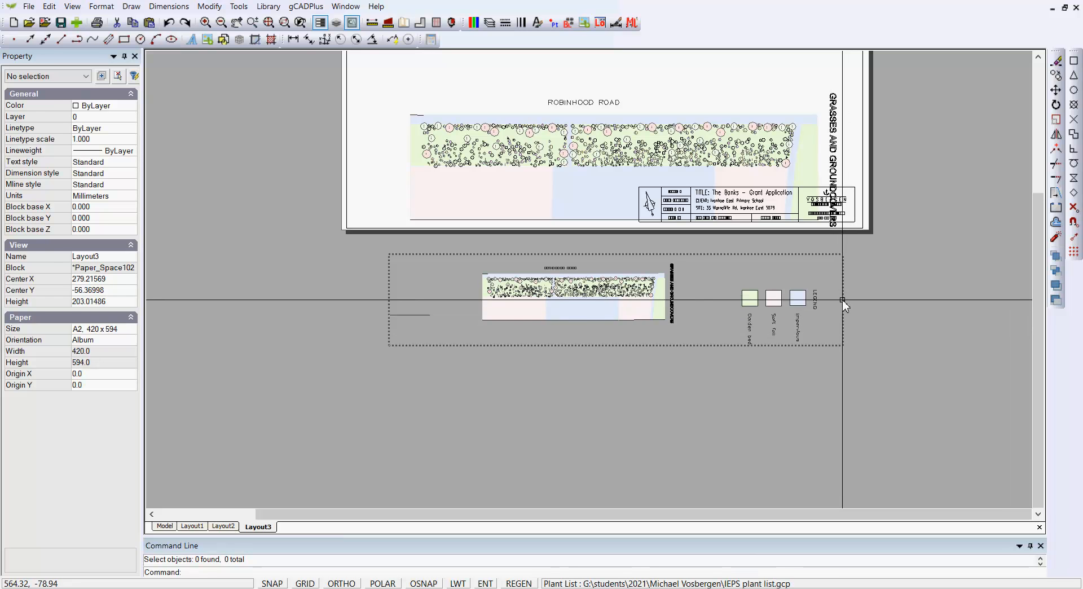
{"action": "key", "text": "Return"}
{"action": "left_click", "coordinate": [844, 319]}
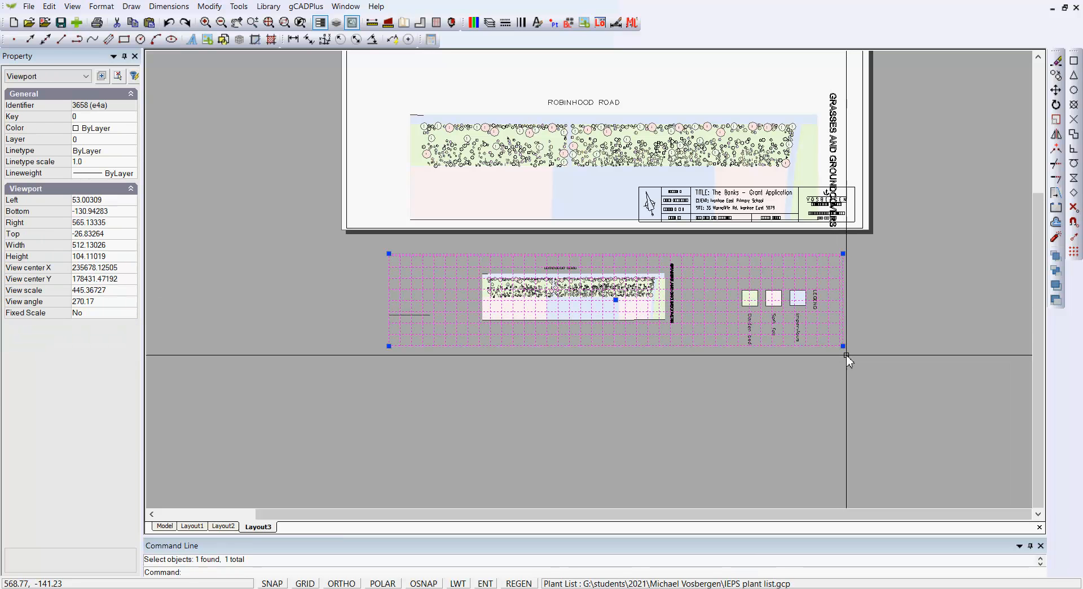
{"action": "left_click", "coordinate": [737, 344]}
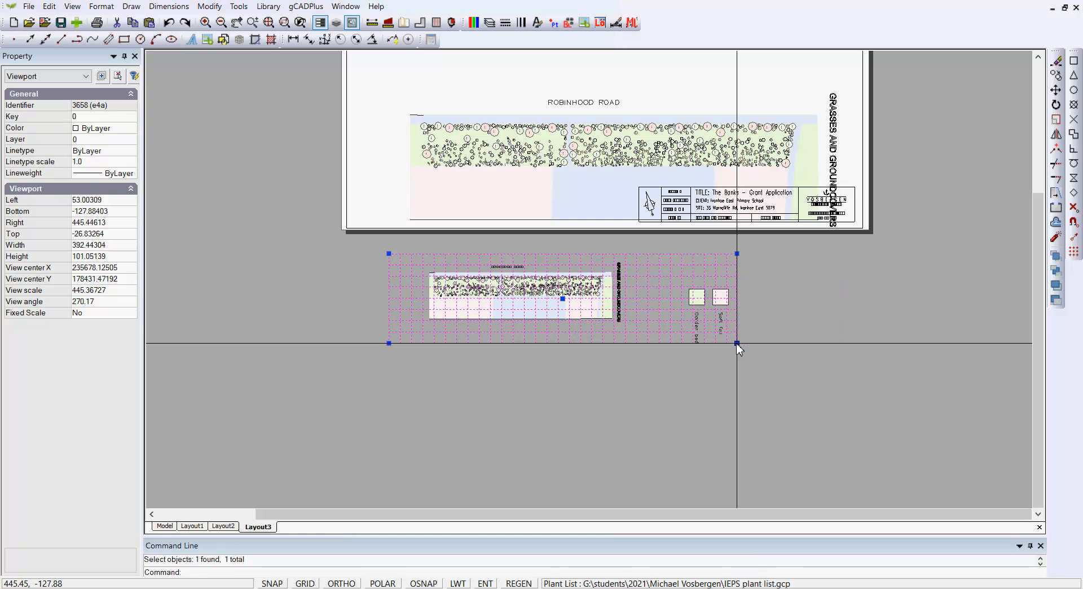
Narrow the second viewport below the sheet to about 294 mm wide and 104 mm high.
{"action": "left_click", "coordinate": [737, 344]}
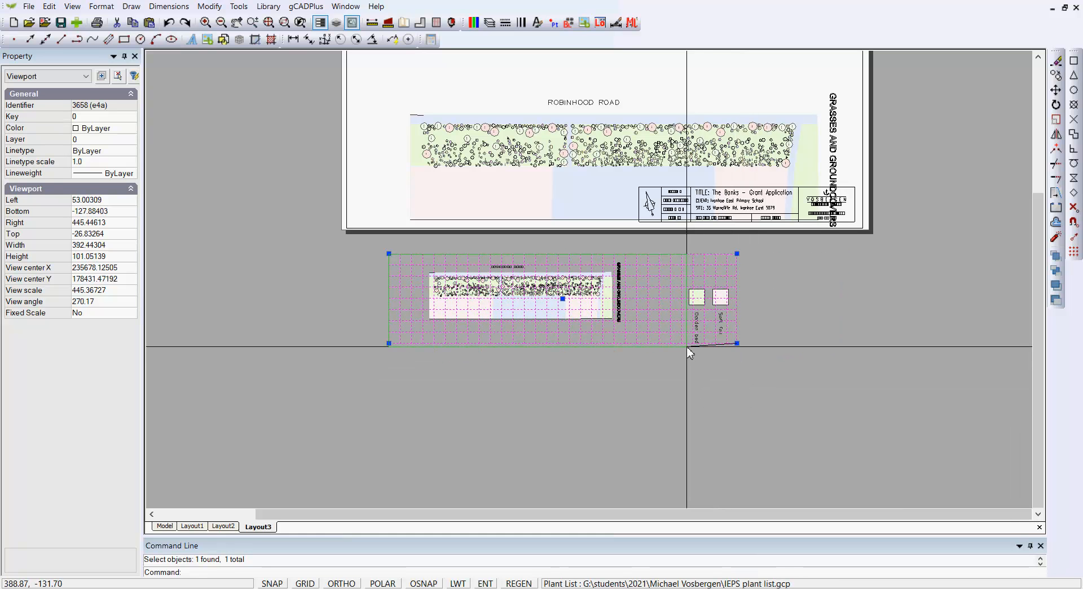
{"action": "left_click", "coordinate": [683, 347]}
{"action": "left_click", "coordinate": [683, 347]}
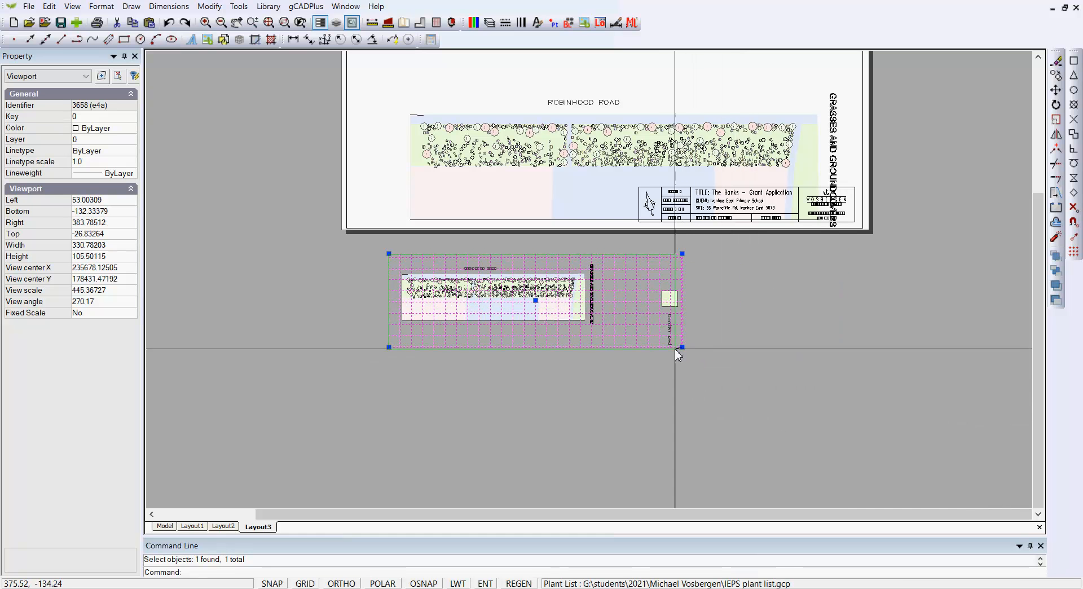
{"action": "left_click", "coordinate": [650, 345]}
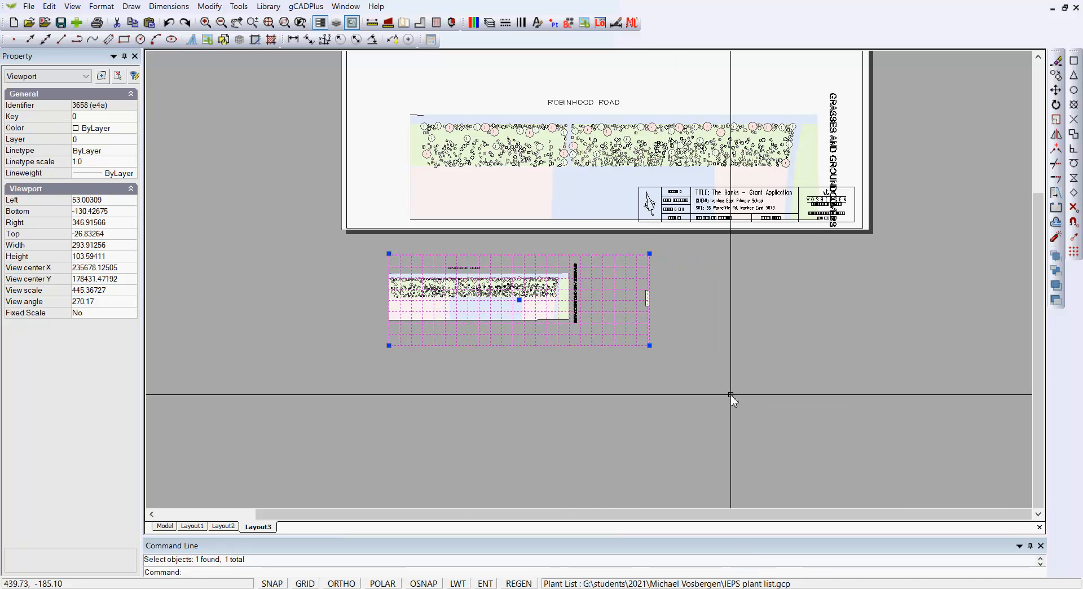
Move the second viewport's frame down in model space to centre it on the grasses and groundcovers plan, and display it on the layout.
{"action": "double_click", "coordinate": [598, 310]}
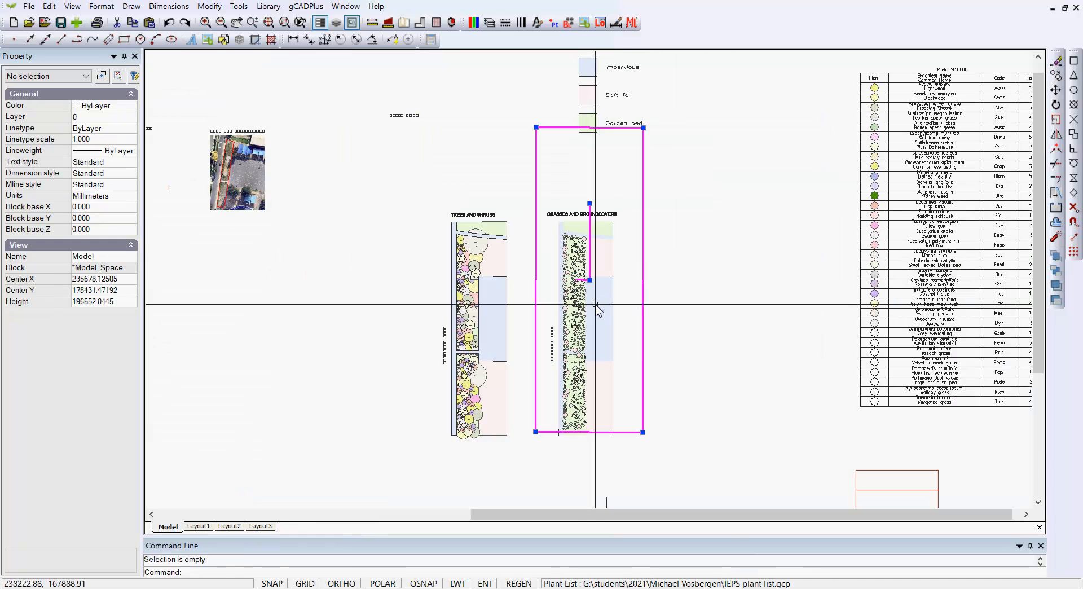
{"action": "left_click", "coordinate": [590, 280]}
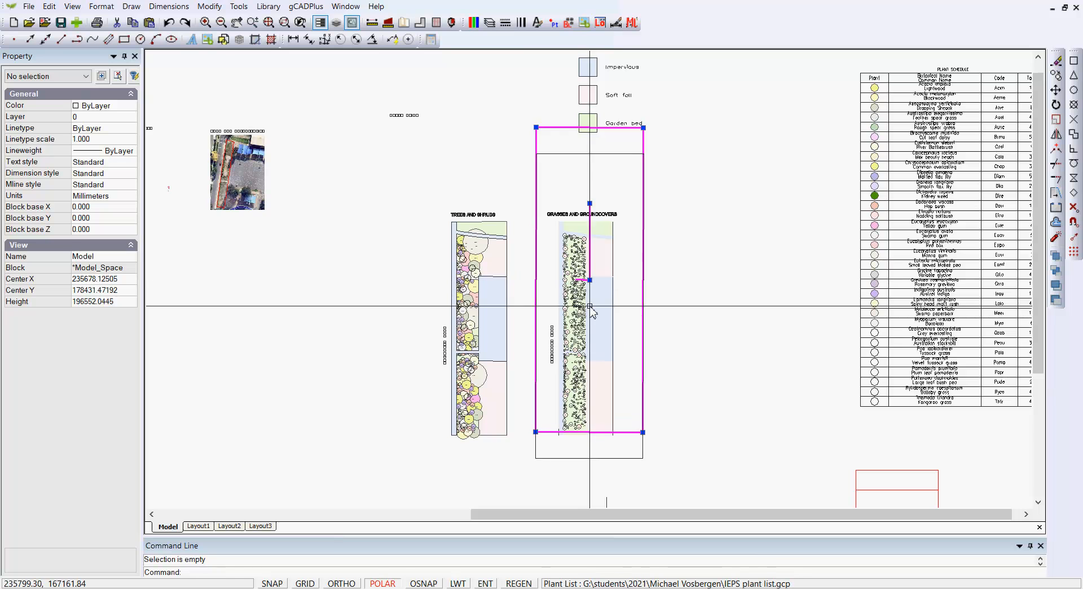
{"action": "left_click", "coordinate": [590, 306]}
{"action": "right_click", "coordinate": [620, 292]}
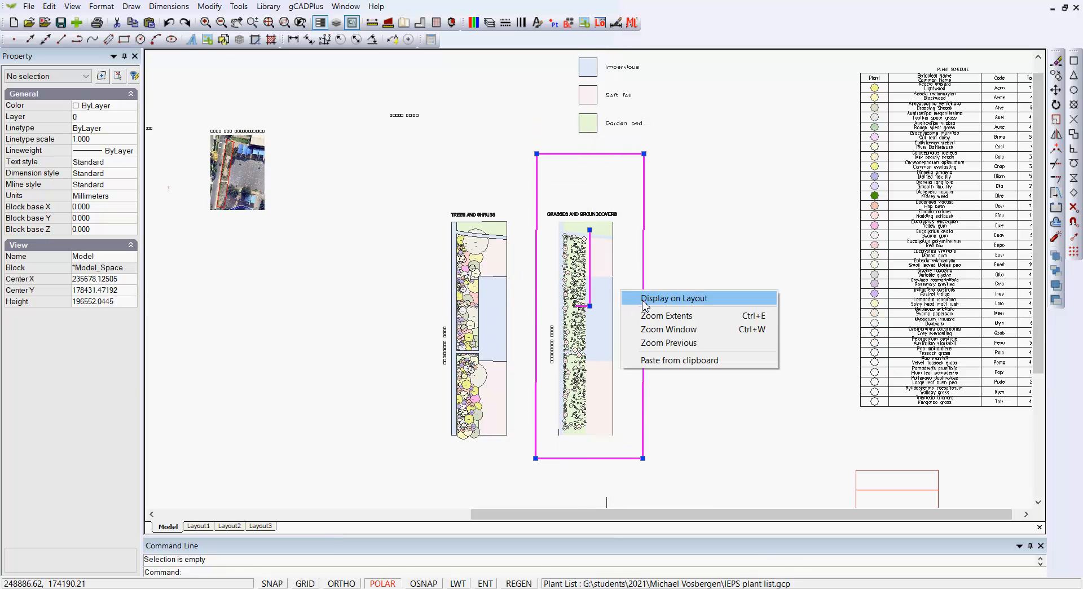
{"action": "left_click", "coordinate": [649, 298]}
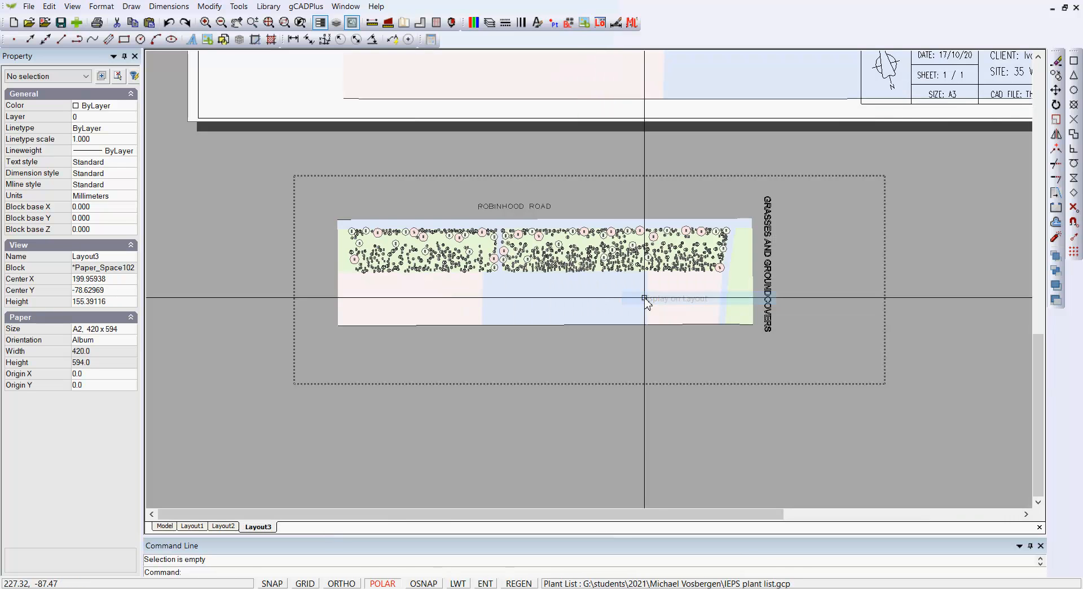
Set the second viewport's view scale to 200.
{"action": "left_click", "coordinate": [675, 383]}
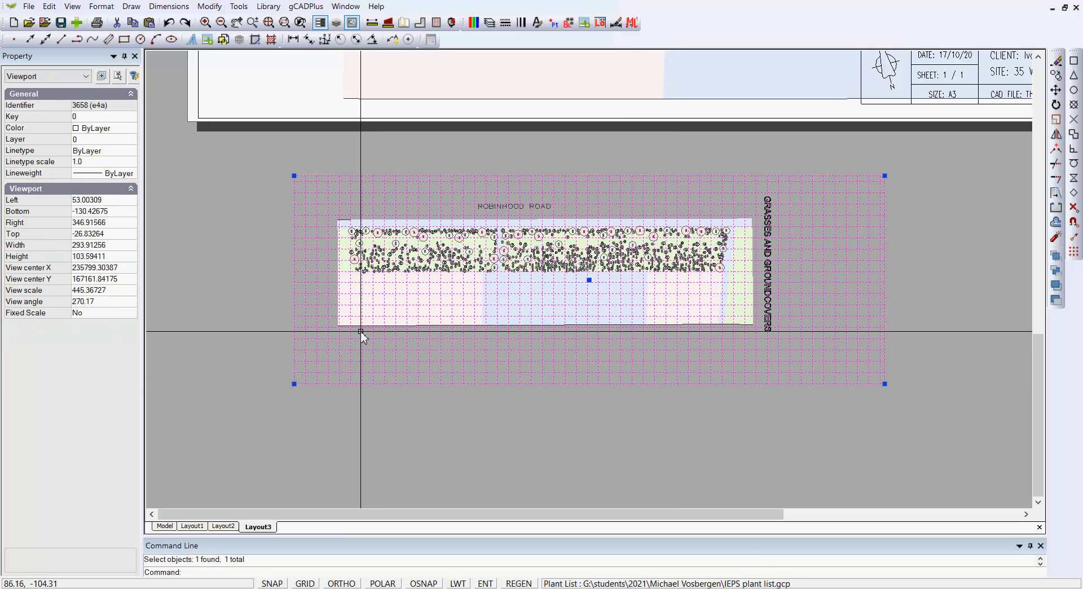
{"action": "left_click", "coordinate": [119, 291]}
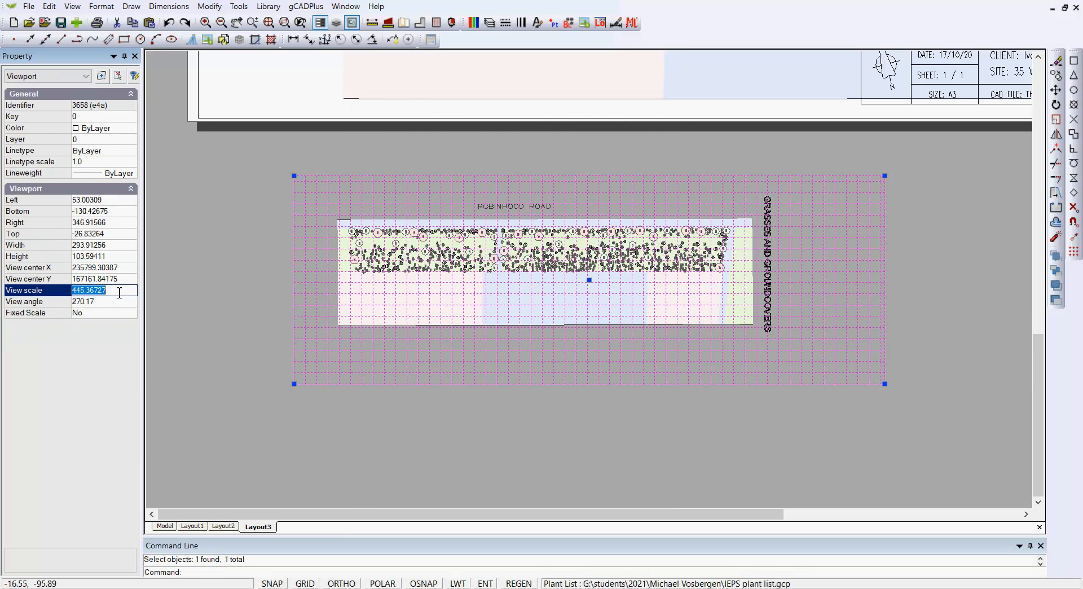
{"action": "key", "text": "Return"}
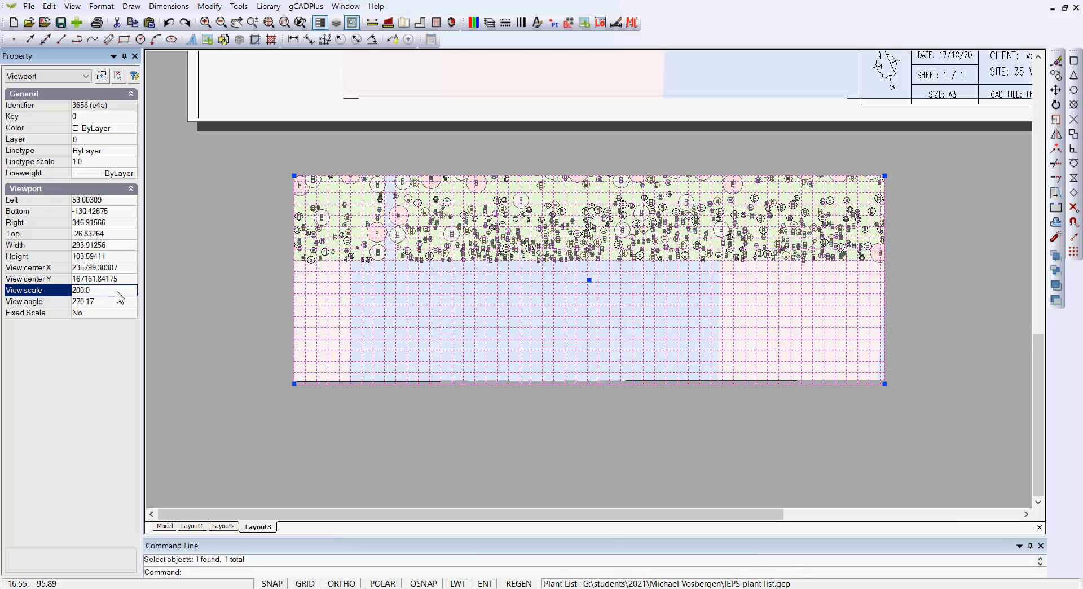
Widen the viewport below the sheet so that it can hold the full length of the grasses and groundcovers plan.
{"action": "scroll", "coordinate": [167, 360], "scroll_direction": "down", "scroll_amount": 2}
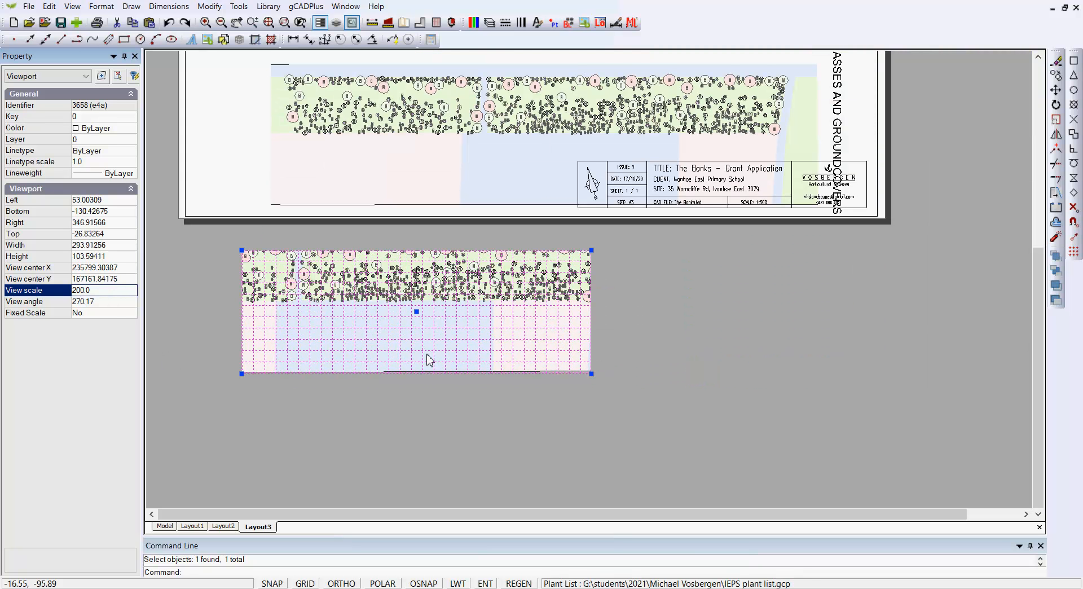
{"action": "left_click", "coordinate": [592, 374]}
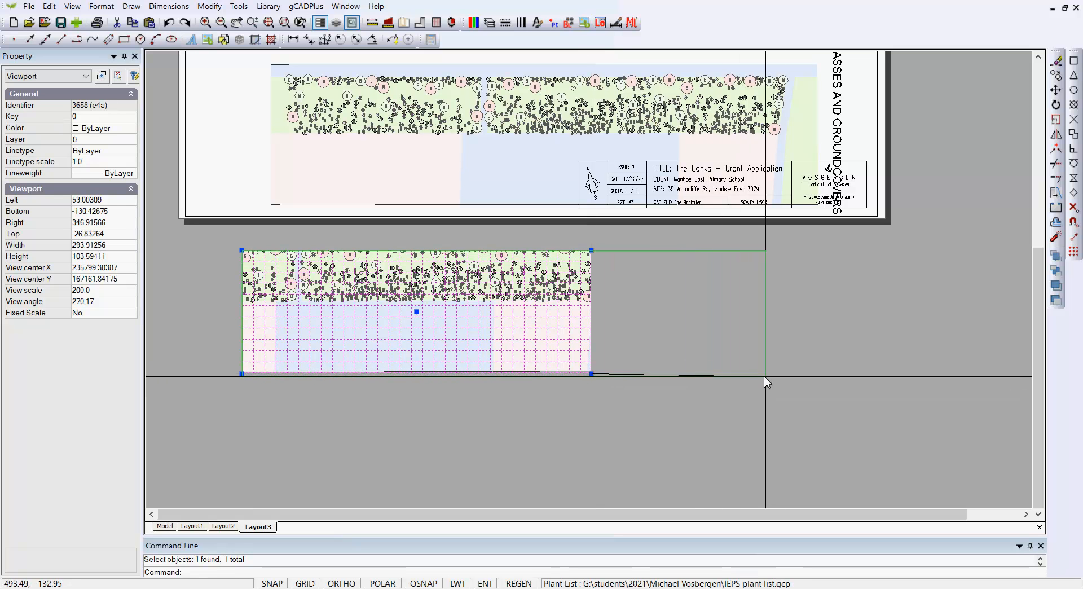
{"action": "left_click", "coordinate": [818, 388]}
Align the widened viewport's frame with the grasses and groundcovers plan in model space, display it on the layout and deactivate the viewport.
{"action": "double_click", "coordinate": [583, 353]}
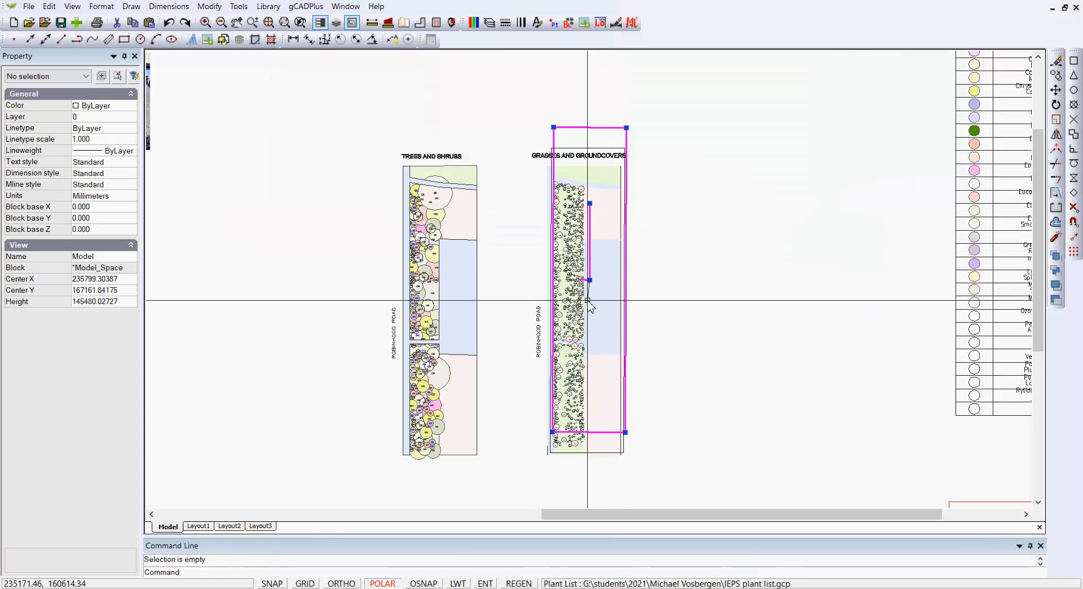
{"action": "left_click", "coordinate": [587, 307]}
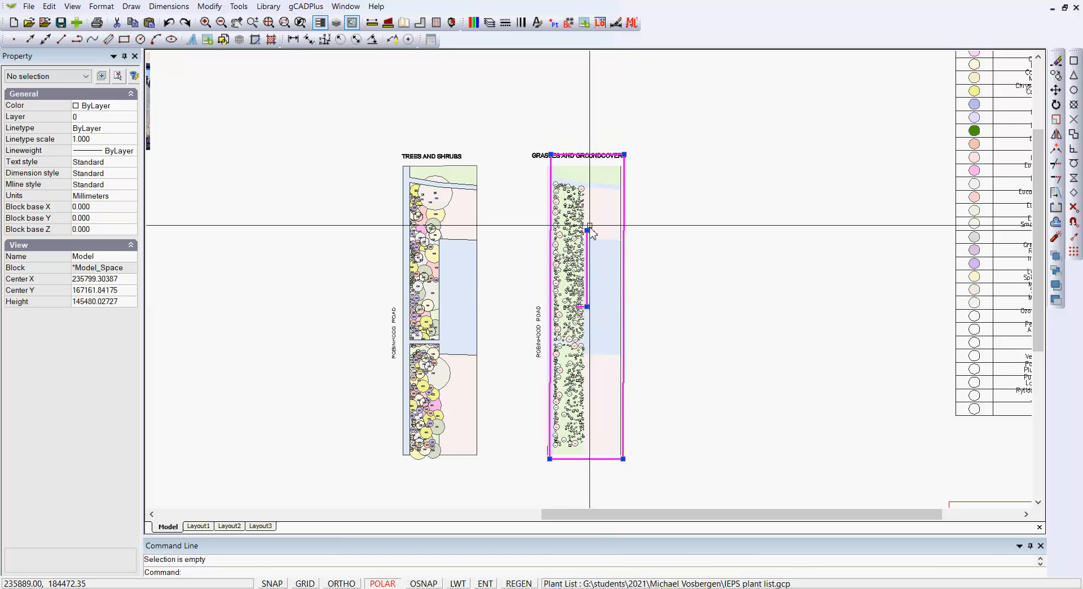
{"action": "right_click", "coordinate": [591, 221]}
{"action": "left_click", "coordinate": [643, 227]}
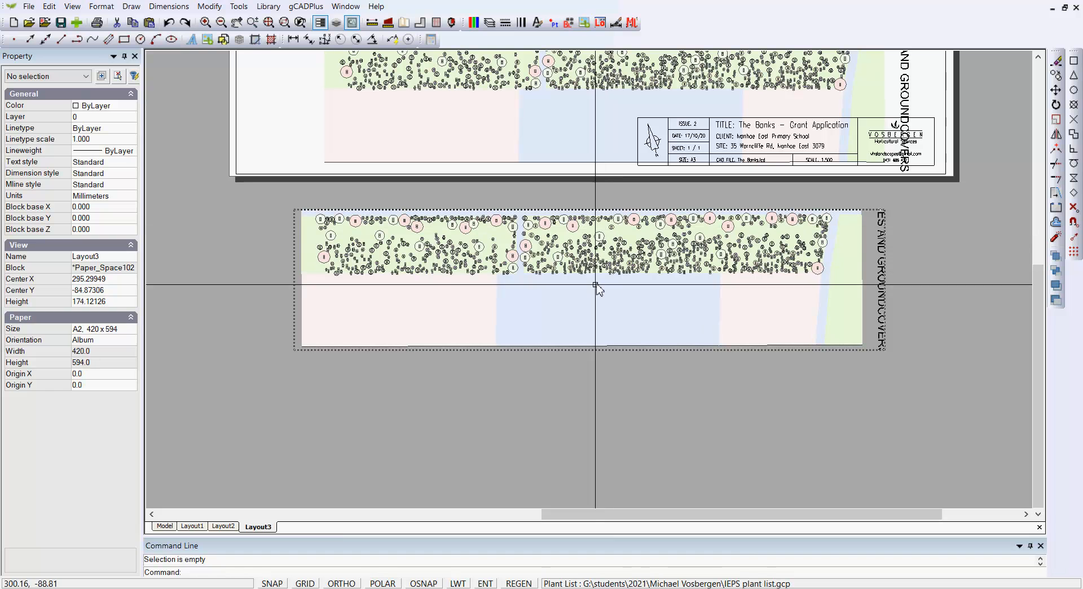
{"action": "scroll", "coordinate": [592, 302], "scroll_direction": "up", "scroll_amount": 2}
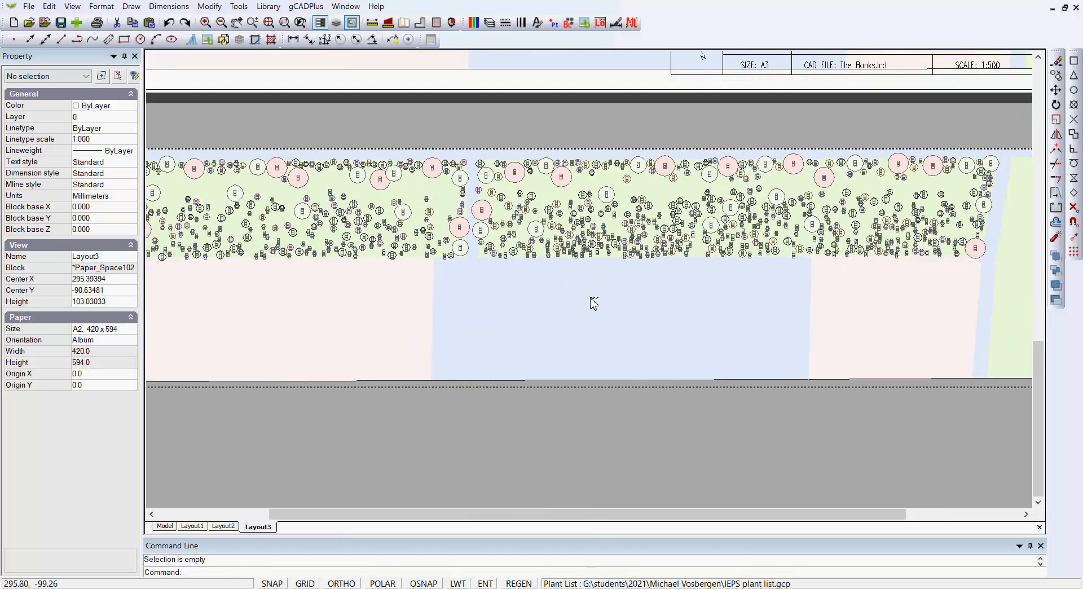
{"action": "scroll", "coordinate": [608, 302], "scroll_direction": "down", "scroll_amount": 4}
{"action": "left_click", "coordinate": [647, 277]}
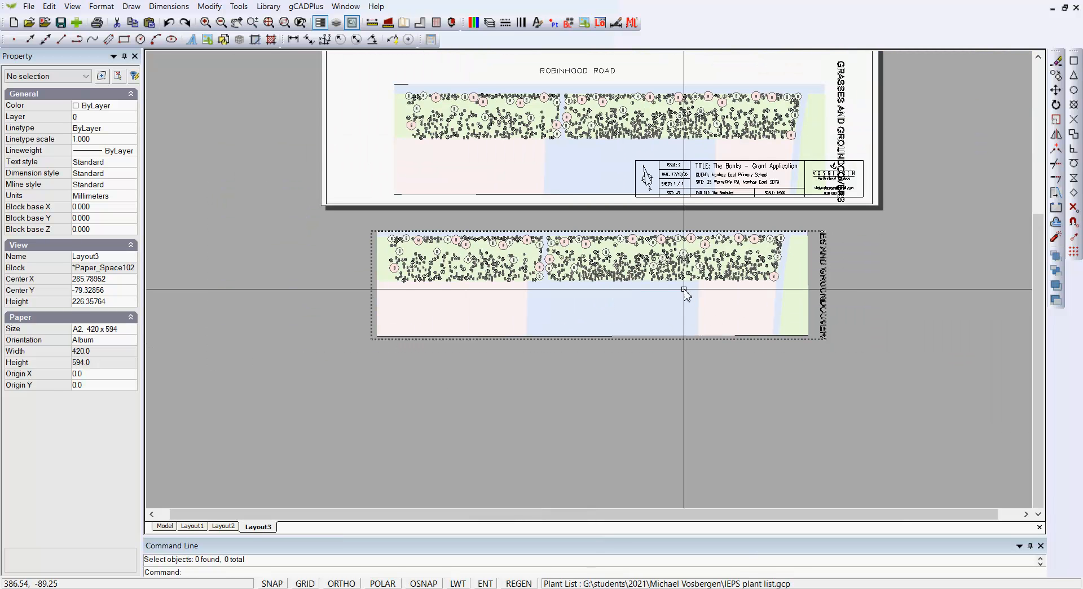
{"action": "left_click", "coordinate": [815, 281]}
{"action": "left_click", "coordinate": [593, 405]}
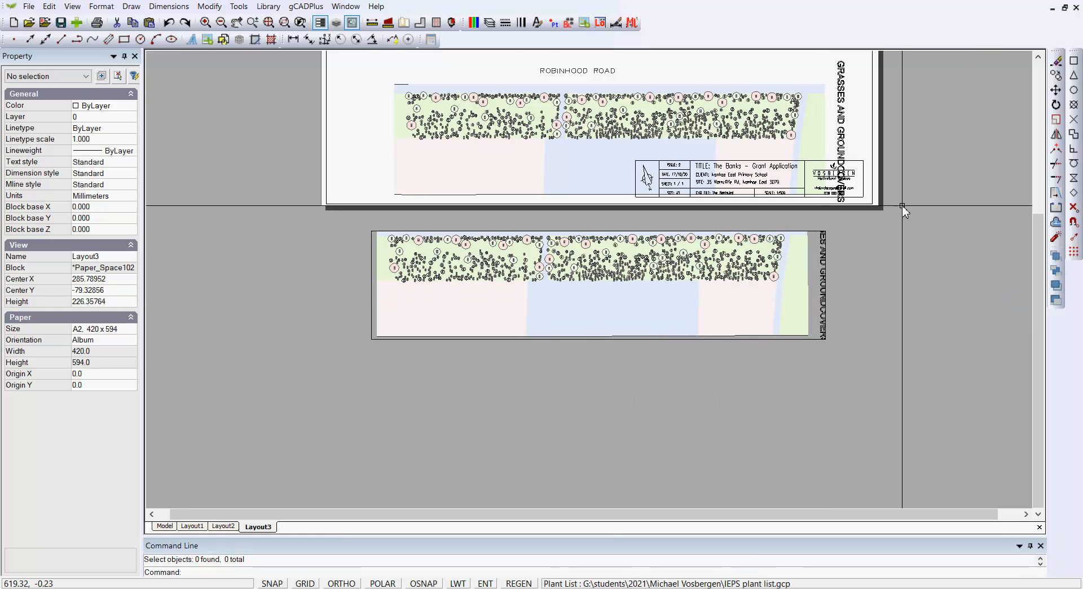
Examine the plant symbols and labels in the grasses and groundcovers viewport for legibility.
{"action": "scroll", "coordinate": [550, 262], "scroll_direction": "up", "scroll_amount": 3}
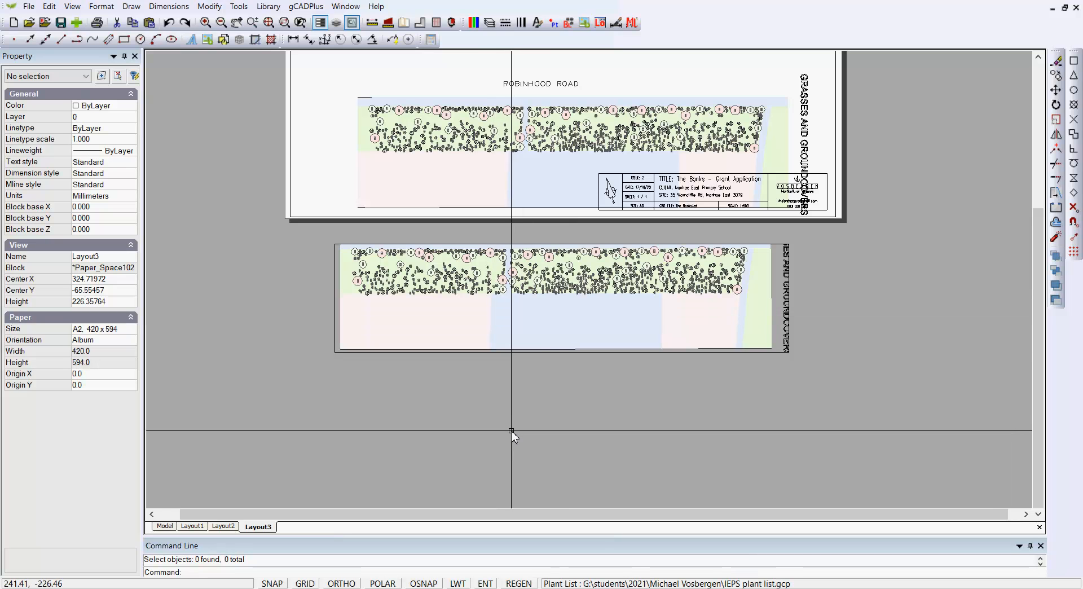
{"action": "scroll", "coordinate": [598, 361], "scroll_direction": "up", "scroll_amount": 5}
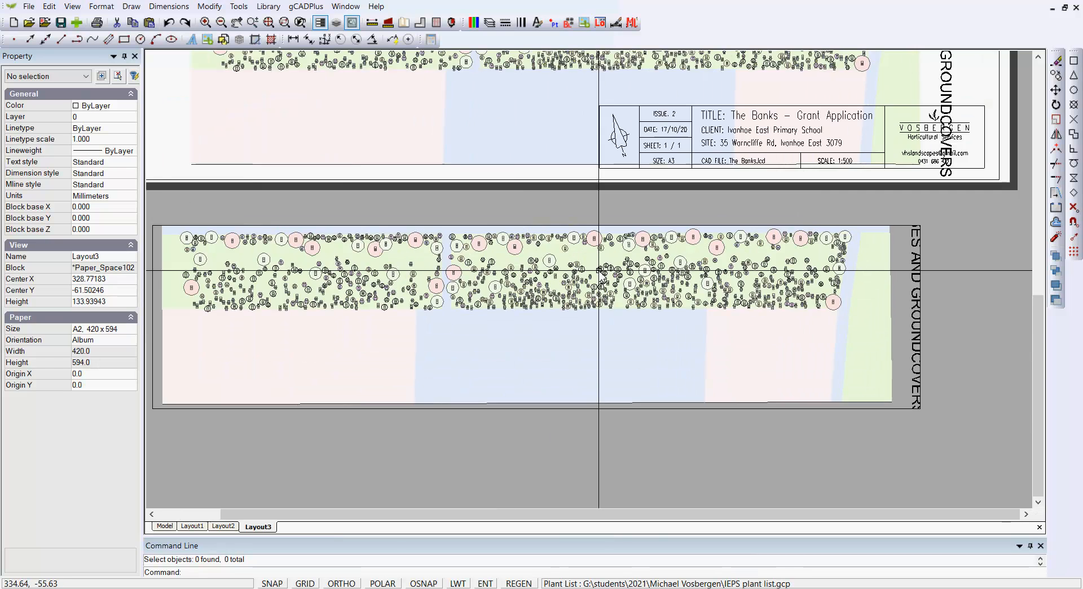
{"action": "scroll", "coordinate": [621, 254], "scroll_direction": "up", "scroll_amount": 1}
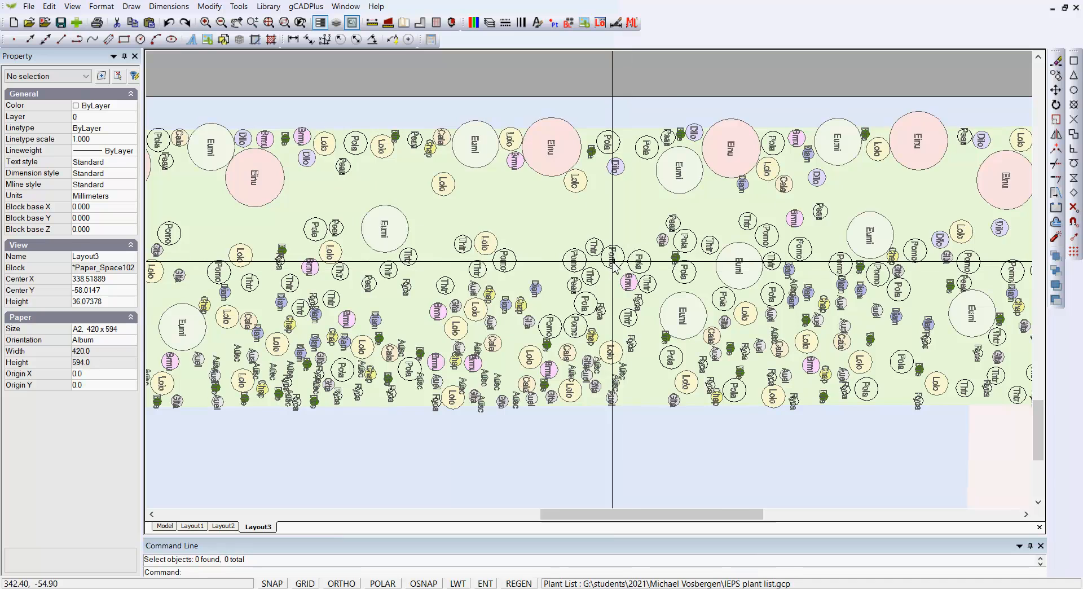
{"action": "scroll", "coordinate": [611, 232], "scroll_direction": "up", "scroll_amount": 2}
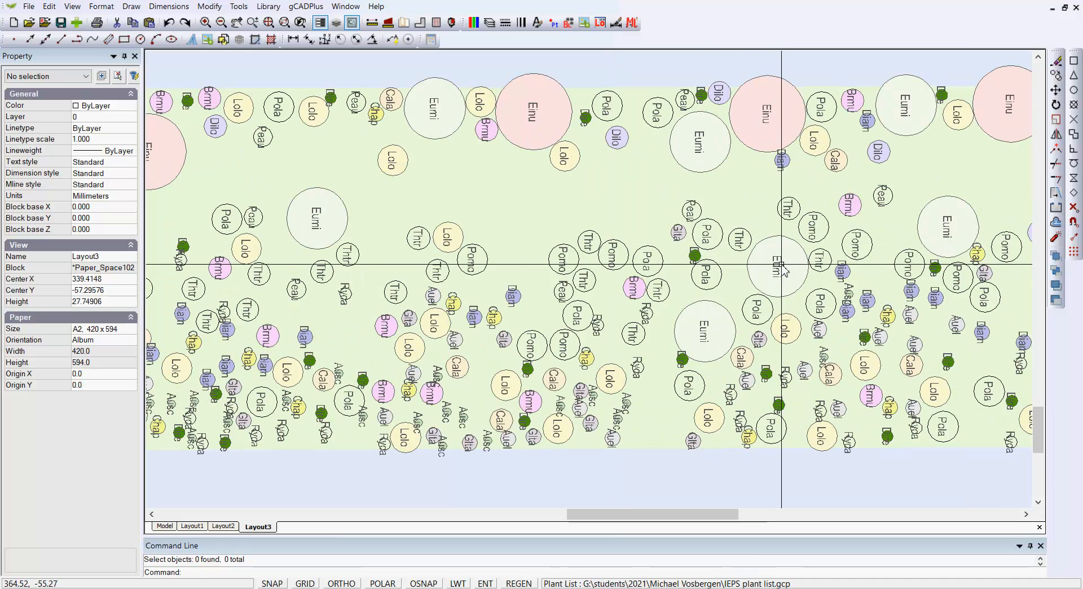
{"action": "scroll", "coordinate": [781, 266], "scroll_direction": "down", "scroll_amount": 6}
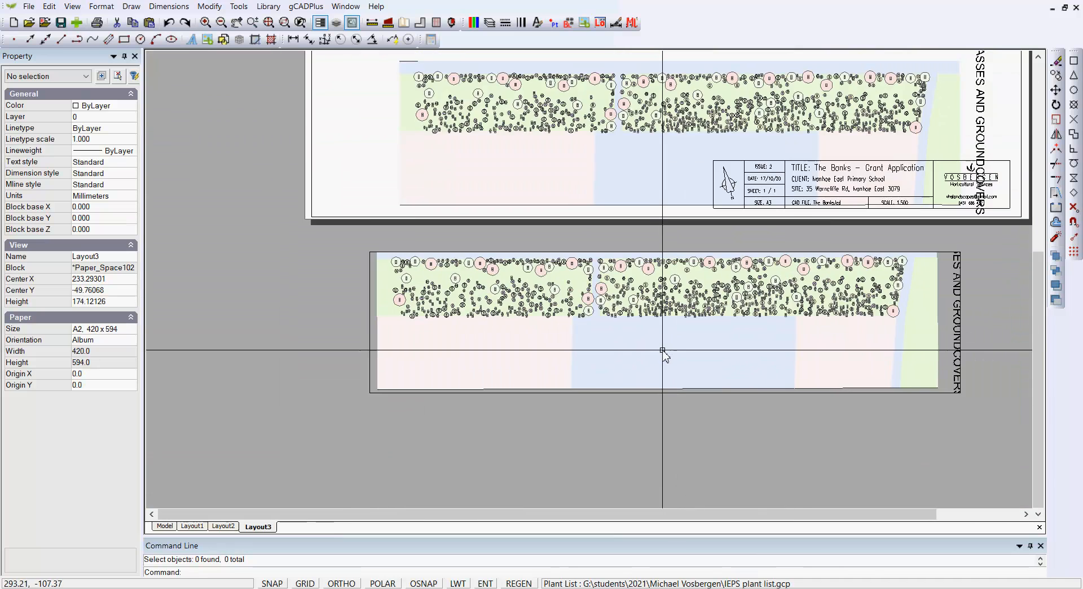
{"action": "scroll", "coordinate": [660, 352], "scroll_direction": "down", "scroll_amount": 1}
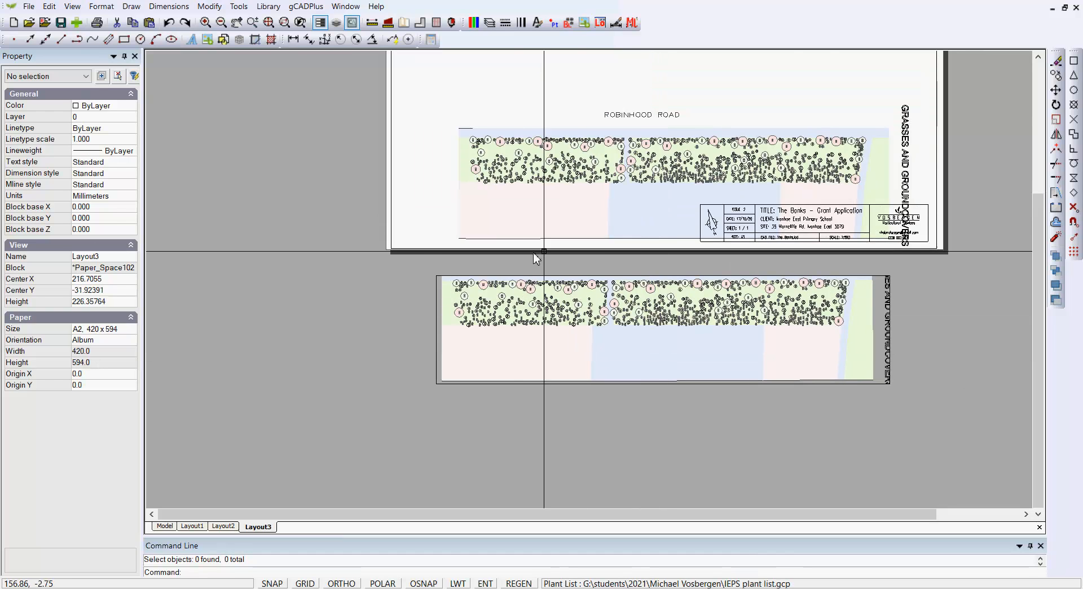
Shrink the large viewport on the sheet to the upper half, about 577 mm wide and 193 mm high.
{"action": "scroll", "coordinate": [578, 265], "scroll_direction": "down", "scroll_amount": 1}
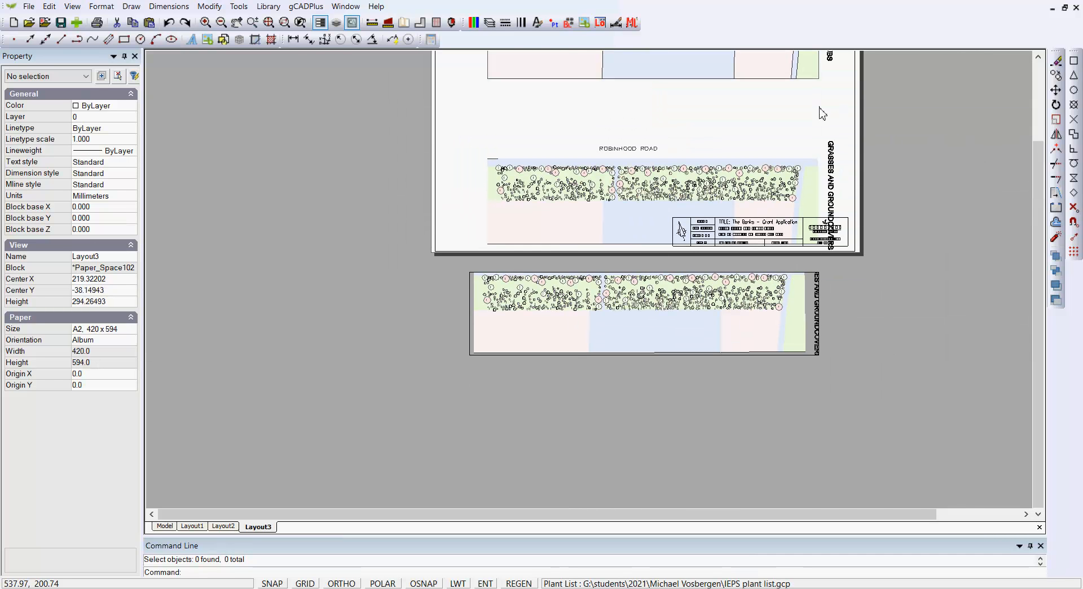
{"action": "left_click", "coordinate": [856, 157]}
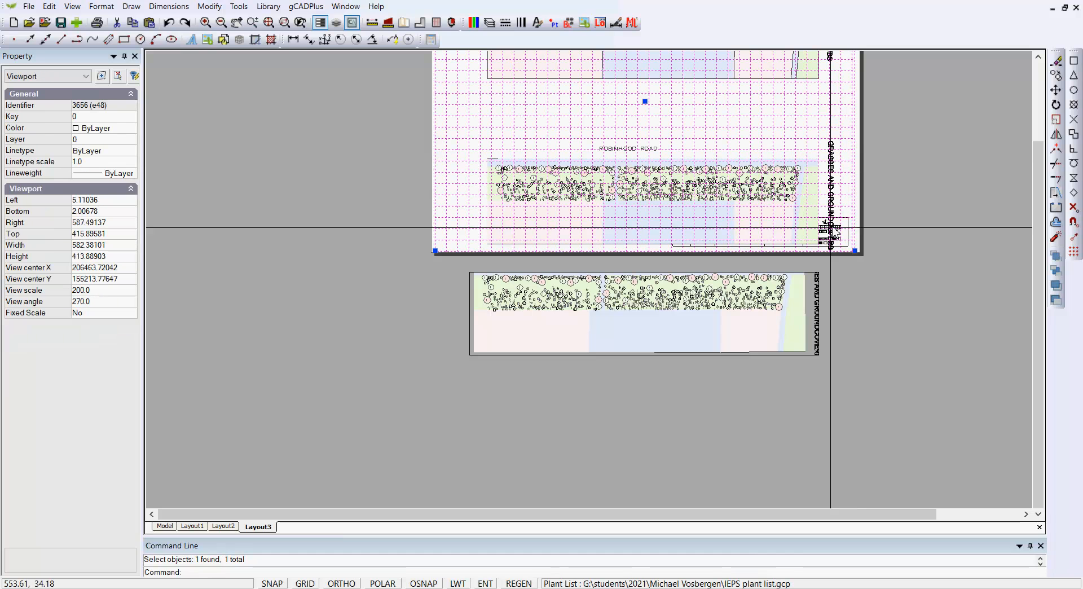
{"action": "left_click", "coordinate": [851, 91]}
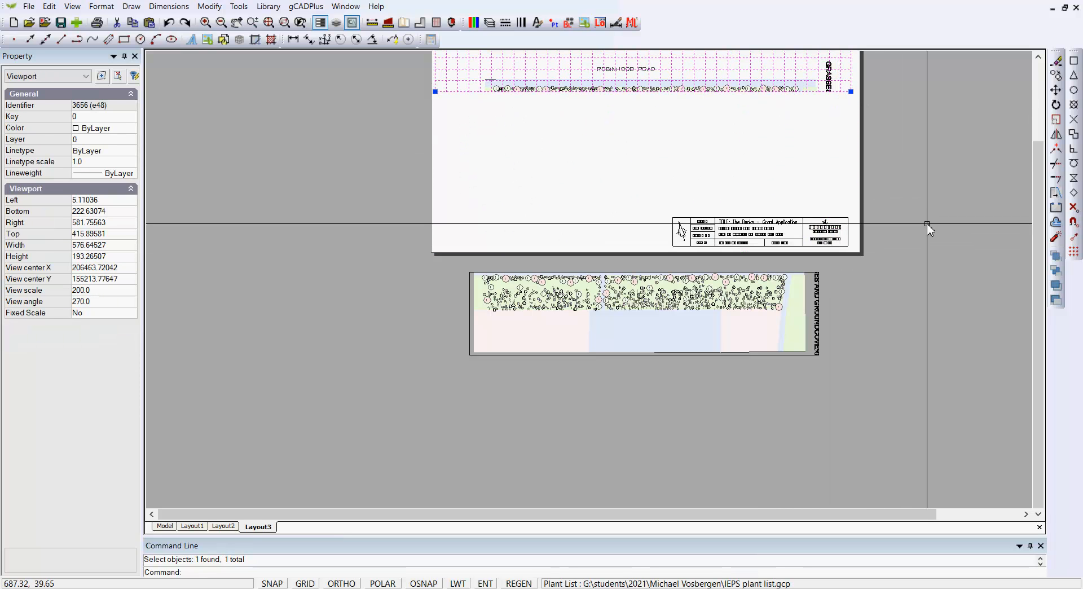
Open the upper viewport's frame in model space and centre it over the trees and shrubs plan.
{"action": "scroll", "coordinate": [927, 224], "scroll_direction": "down", "scroll_amount": 4}
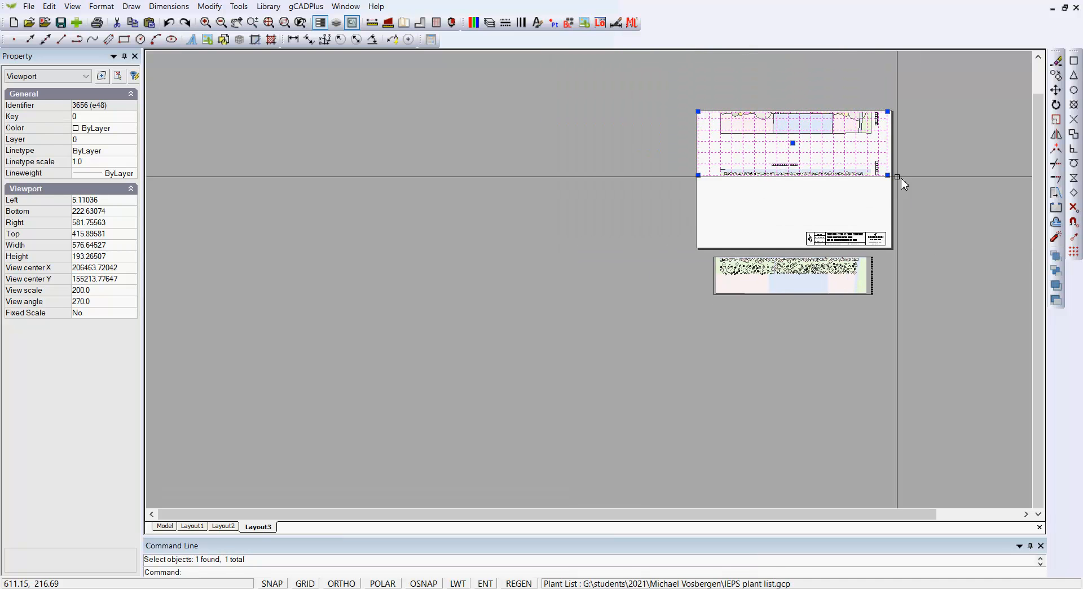
{"action": "double_click", "coordinate": [828, 149]}
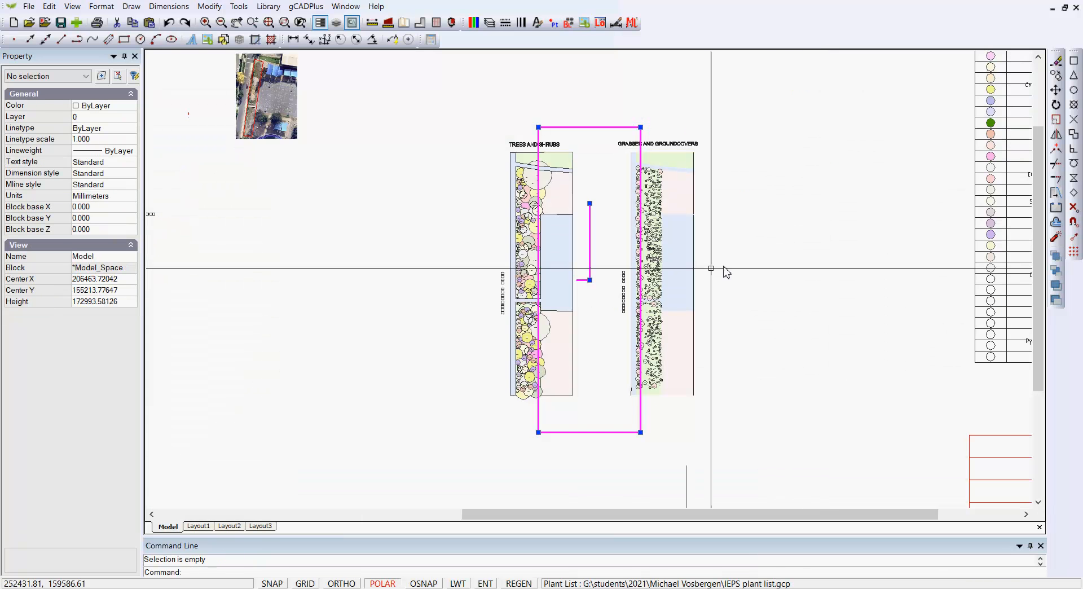
{"action": "left_click", "coordinate": [590, 280]}
{"action": "left_click", "coordinate": [544, 272]}
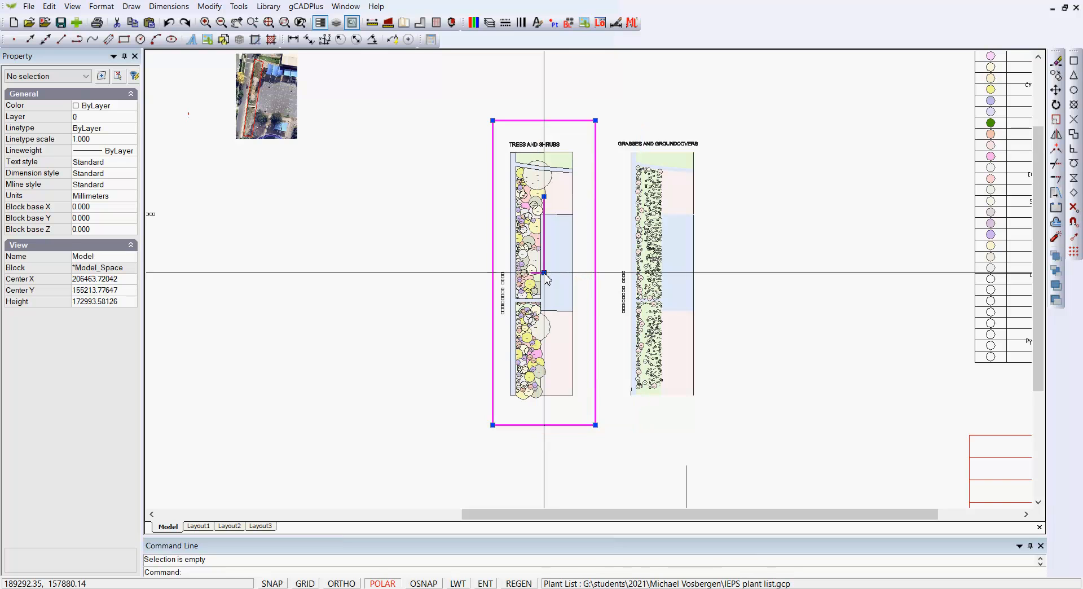
Tighten the frame slightly around the trees and shrubs plan, display it on the layout and deactivate the viewport.
{"action": "left_click", "coordinate": [595, 121]}
{"action": "left_click", "coordinate": [592, 130]}
{"action": "right_click", "coordinate": [581, 165]}
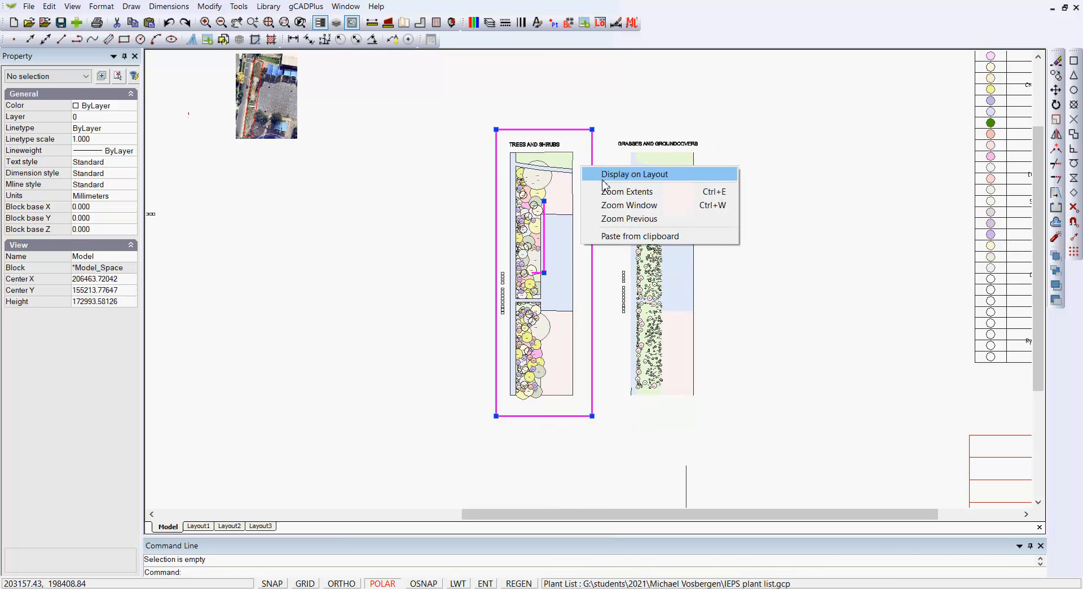
{"action": "left_click", "coordinate": [608, 175]}
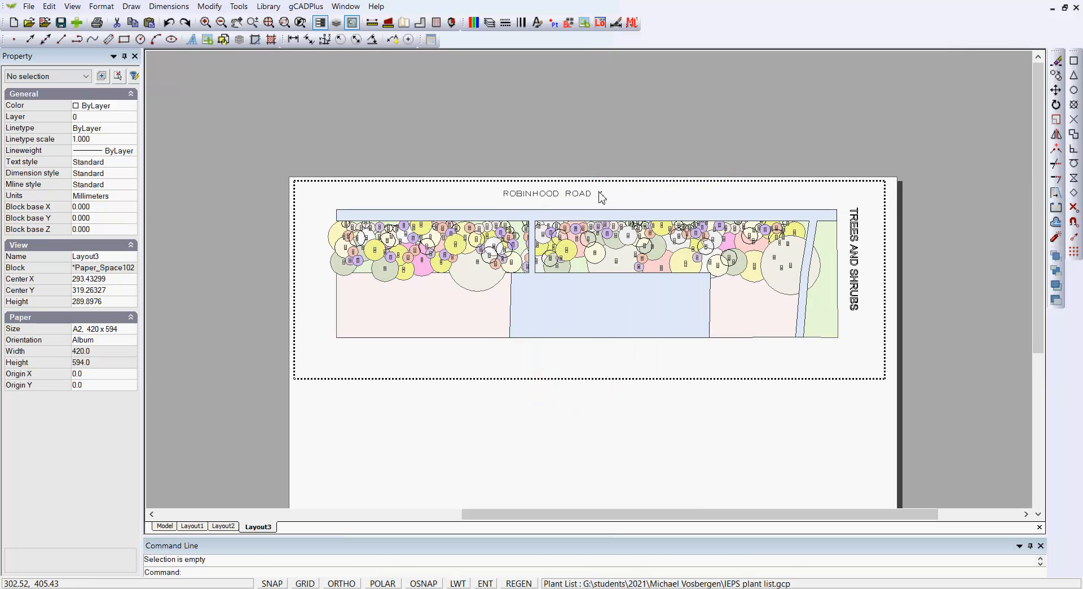
{"action": "left_click", "coordinate": [637, 203]}
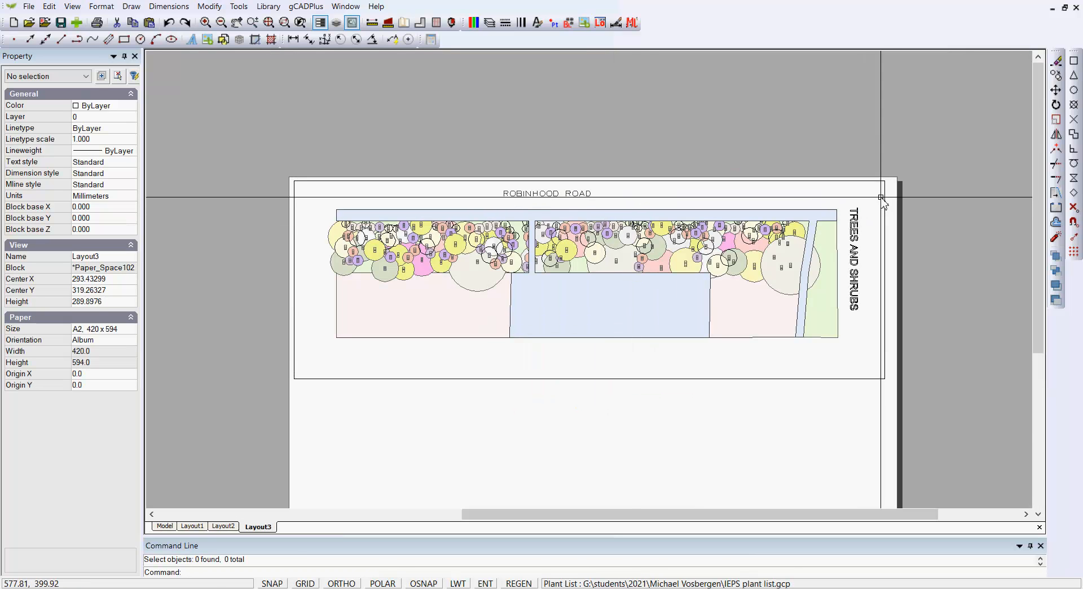
{"action": "scroll", "coordinate": [747, 411], "scroll_direction": "down", "scroll_amount": 2}
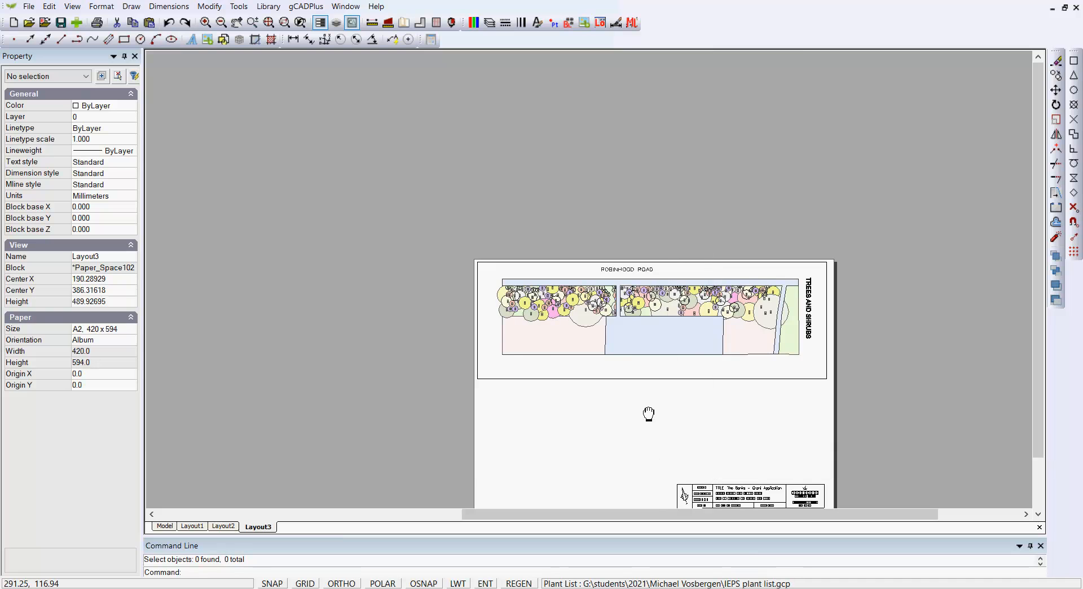
{"action": "middle_click_drag", "start_coordinate": [648, 414], "coordinate": [616, 229]}
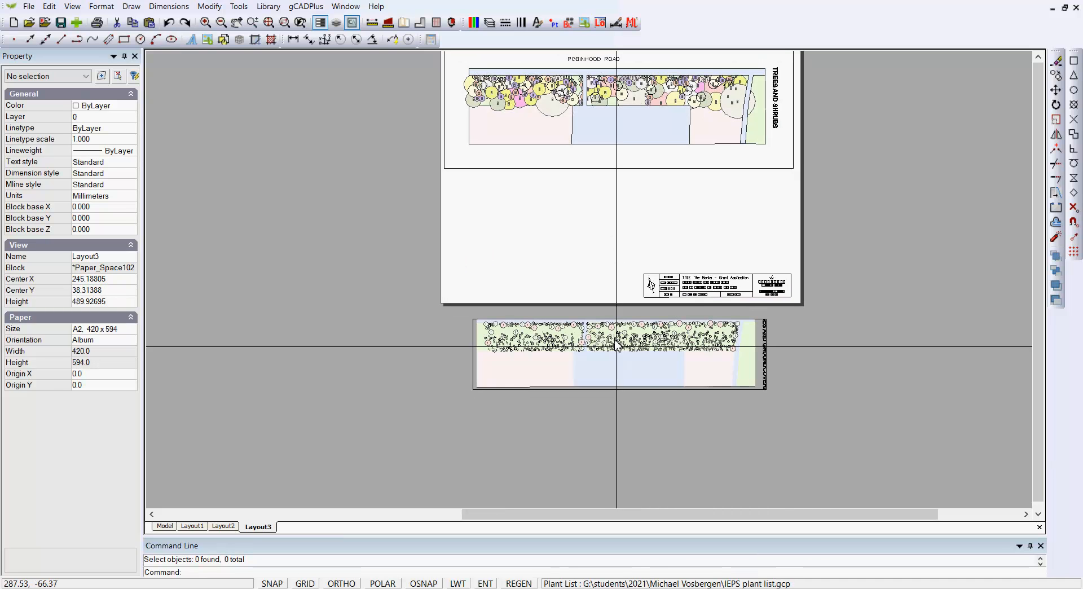
Move the grasses and groundcovers viewport onto the sheet, between the trees and shrubs viewport and the title block.
{"action": "left_click", "coordinate": [763, 390]}
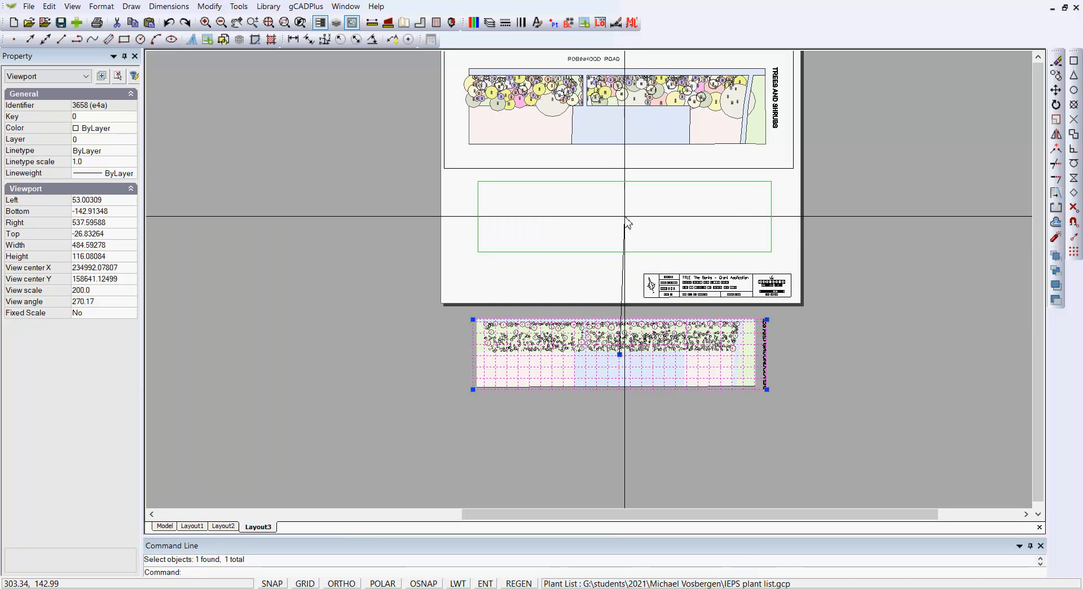
{"action": "left_click", "coordinate": [625, 216]}
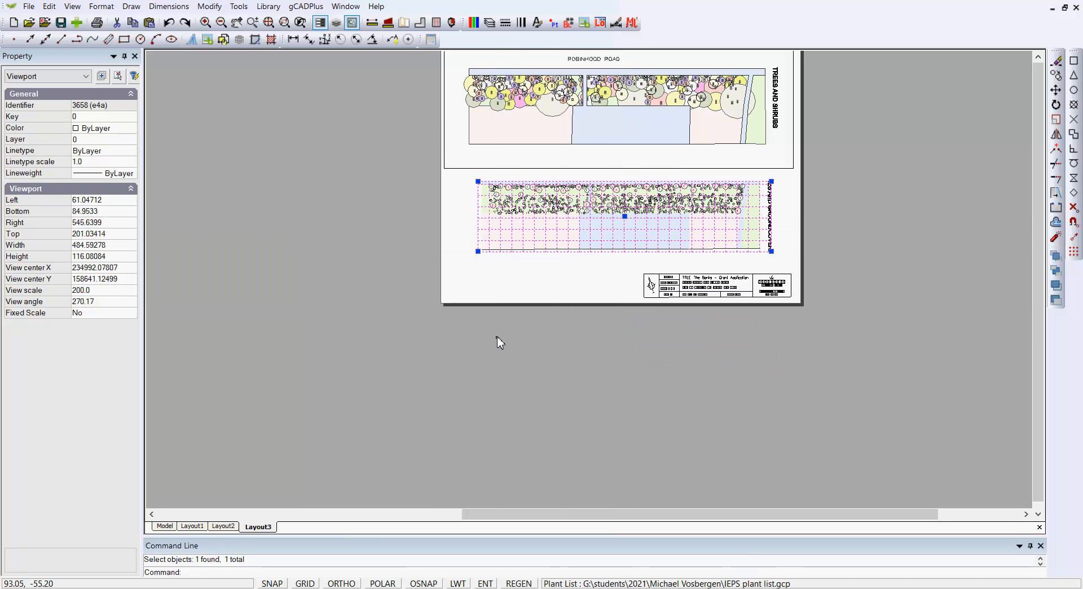
{"action": "key", "text": "Escape"}
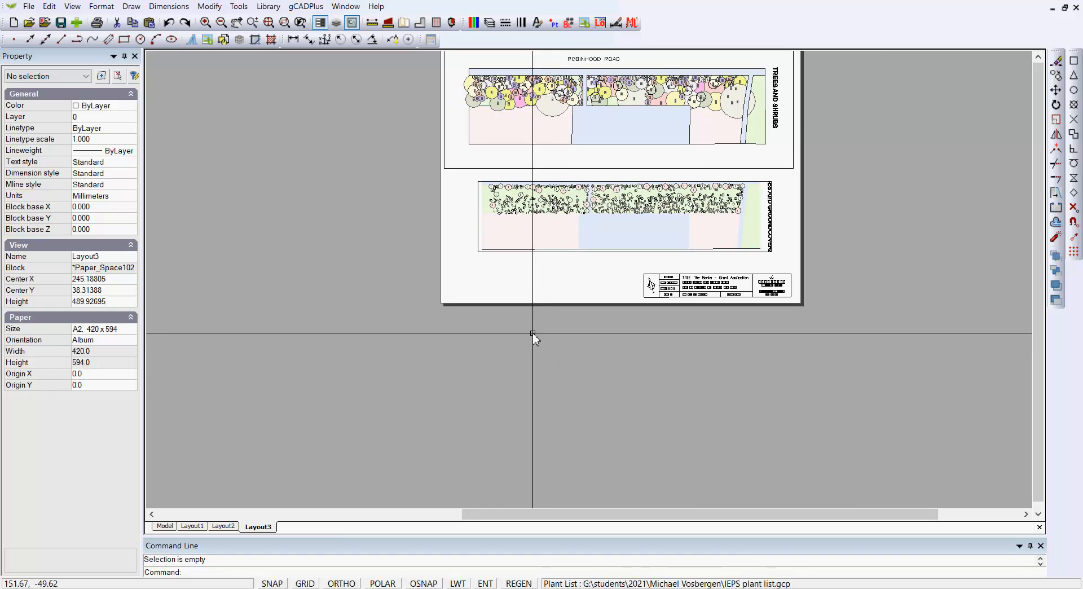
{"action": "scroll", "coordinate": [533, 336], "scroll_direction": "up", "scroll_amount": 2}
{"action": "scroll", "coordinate": [532, 336], "scroll_direction": "down", "scroll_amount": 2}
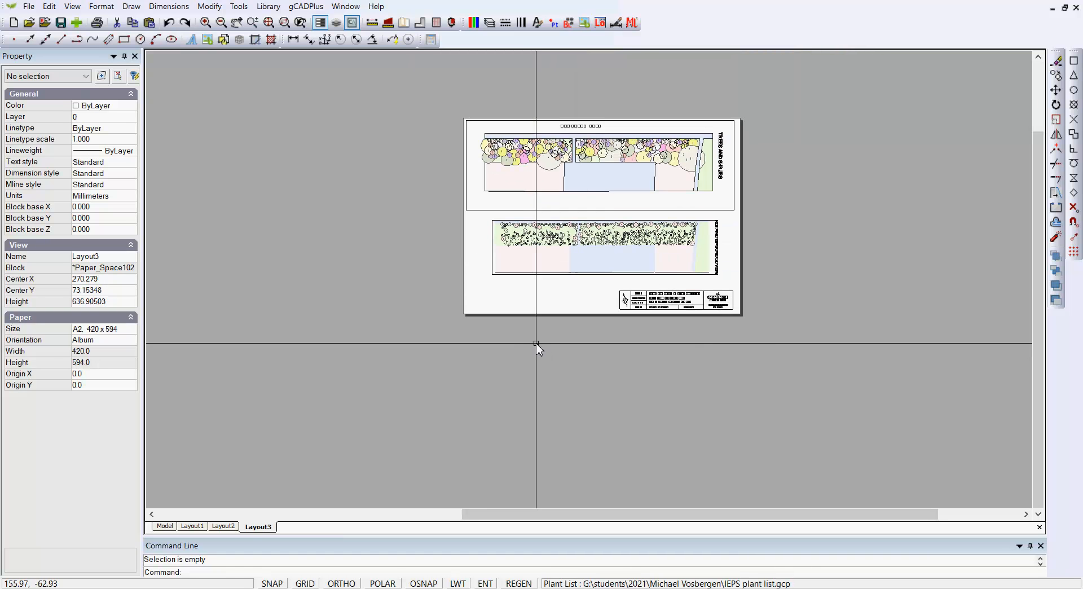
Tighten the upper viewport's frame around the trees and shrubs plan in model space and display it on the layout.
{"action": "double_click", "coordinate": [626, 198]}
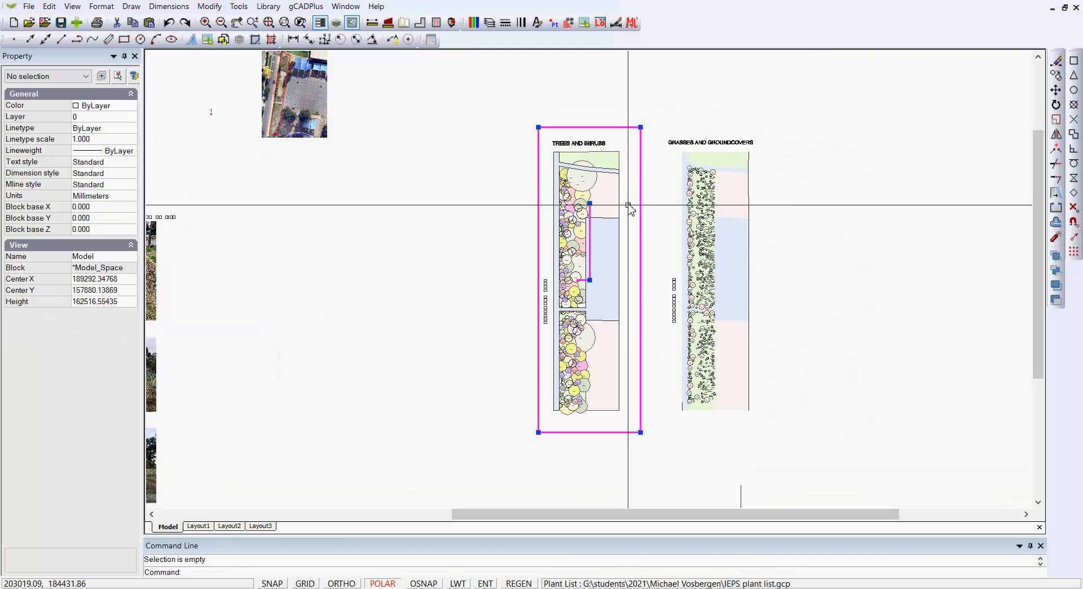
{"action": "left_click_drag", "start_coordinate": [641, 127], "coordinate": [638, 137]}
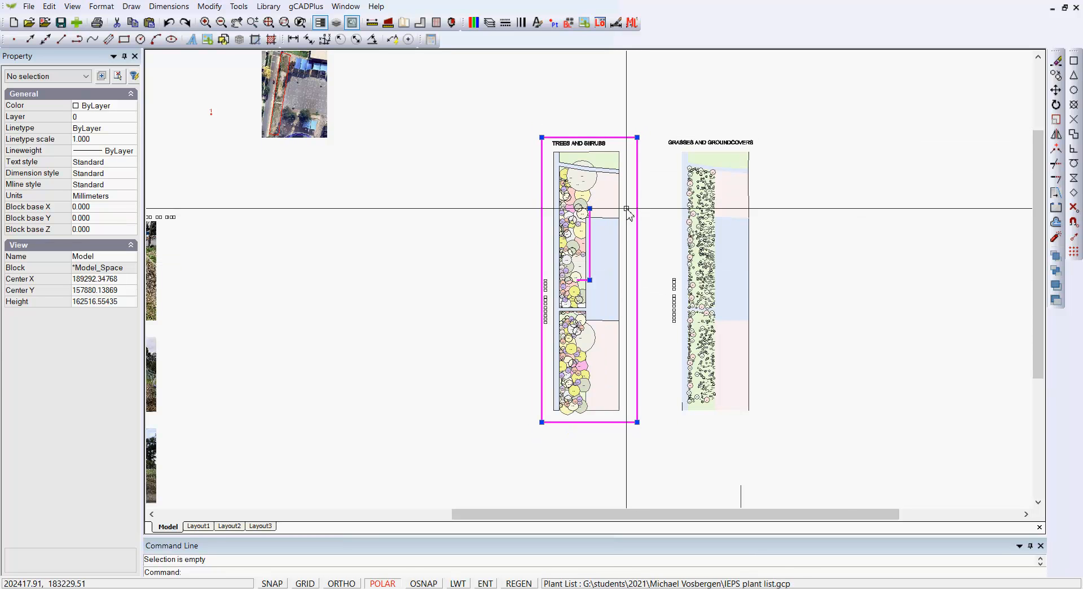
{"action": "right_click", "coordinate": [627, 208]}
{"action": "left_click", "coordinate": [649, 216]}
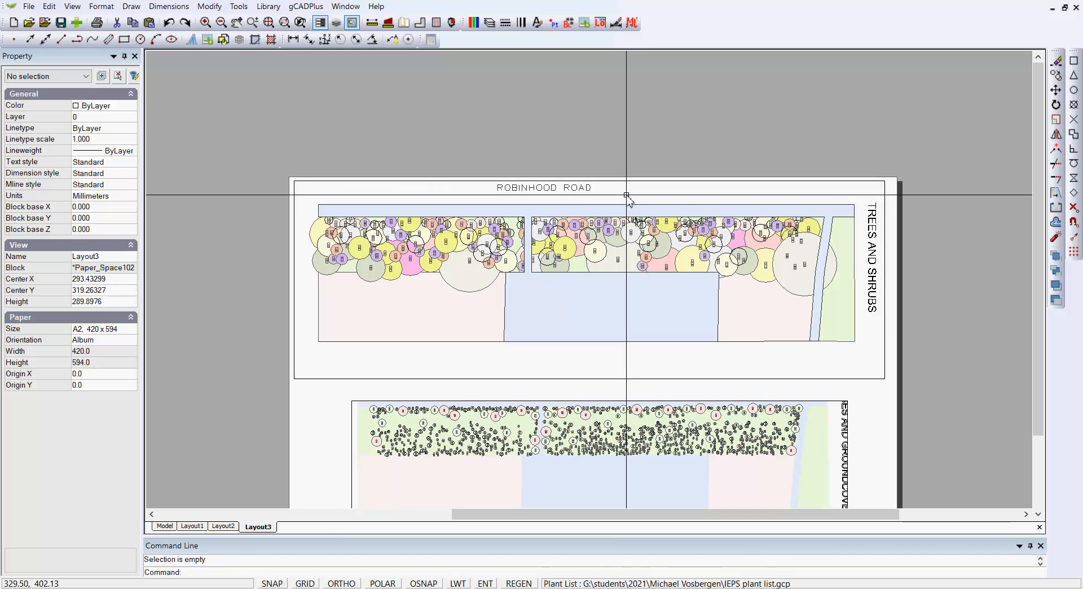
Set the view scale of the trees and shrubs viewport to 200.
{"action": "left_click", "coordinate": [885, 198]}
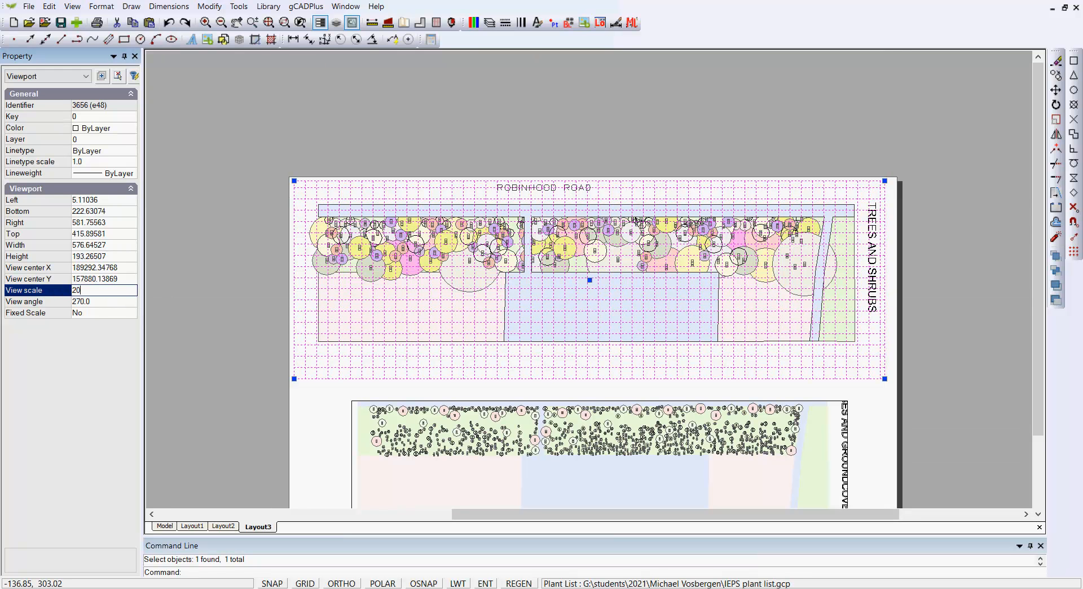
{"action": "key", "text": "Return"}
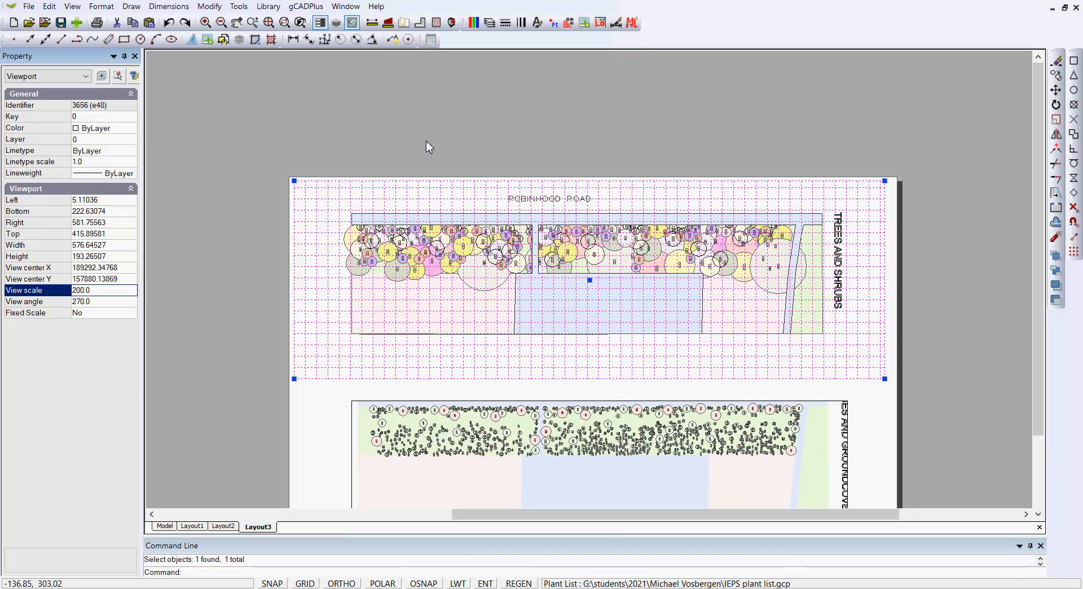
{"action": "key", "text": "Escape"}
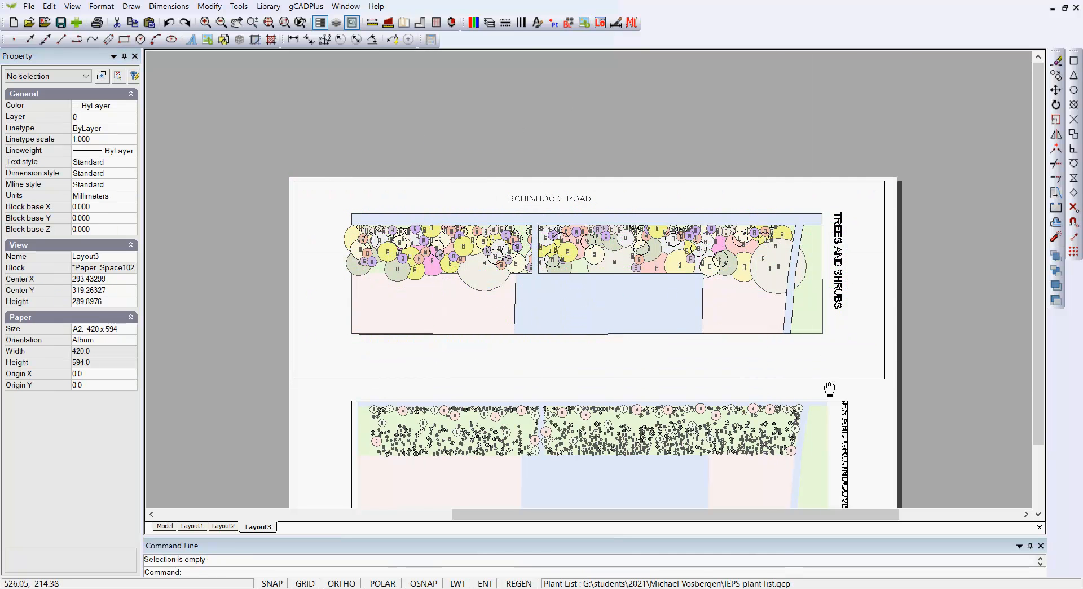
Shift the grasses and groundcovers viewport's frame in model space to include the Robinhood Road label and display it on the layout.
{"action": "middle_click_drag", "start_coordinate": [830, 389], "coordinate": [822, 310]}
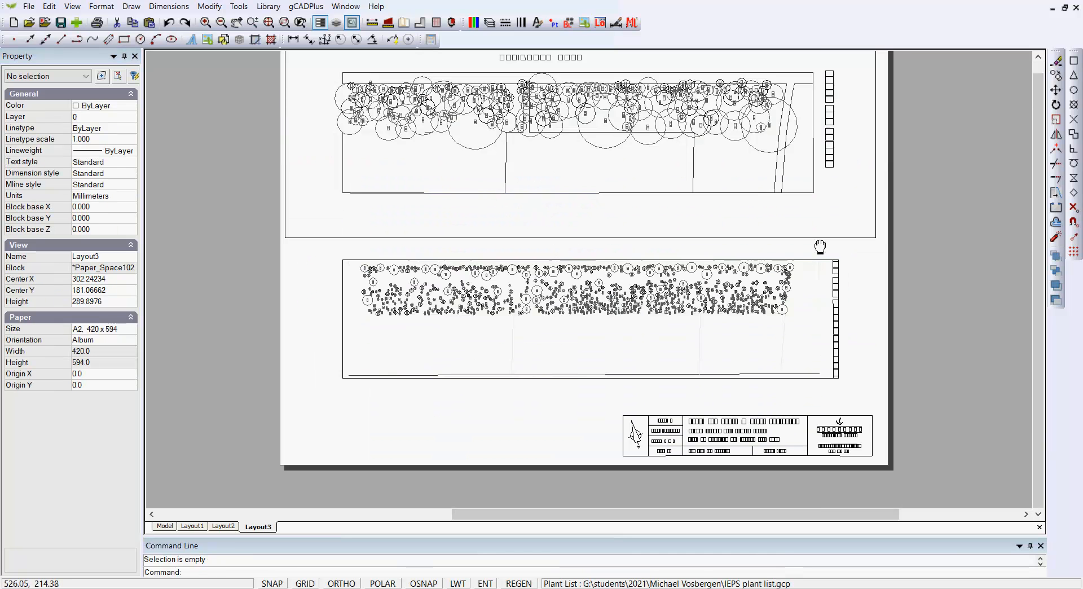
{"action": "left_click", "coordinate": [829, 379]}
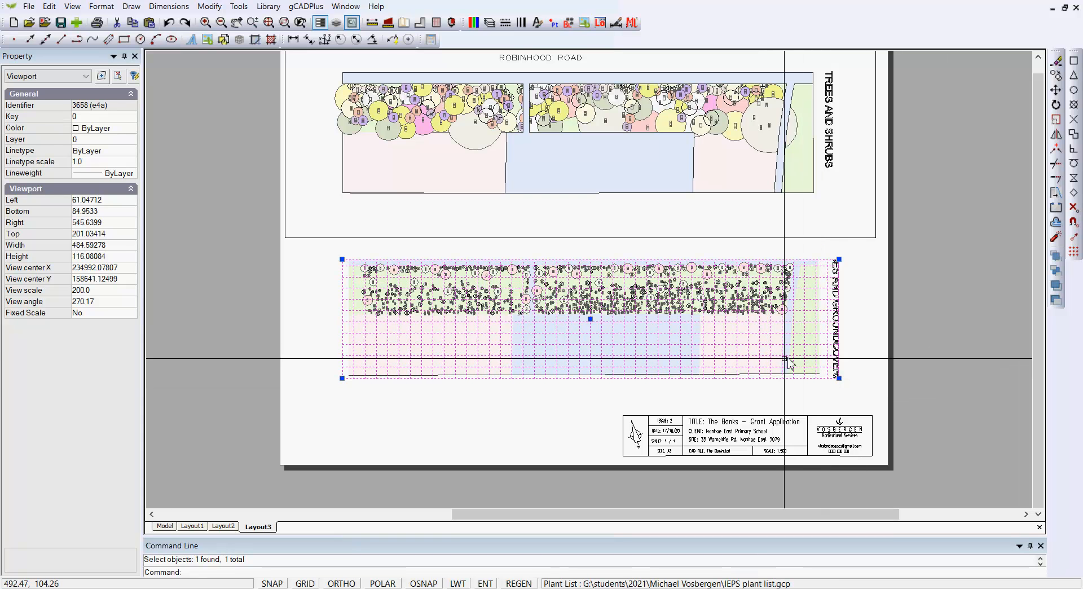
{"action": "key", "text": "Escape"}
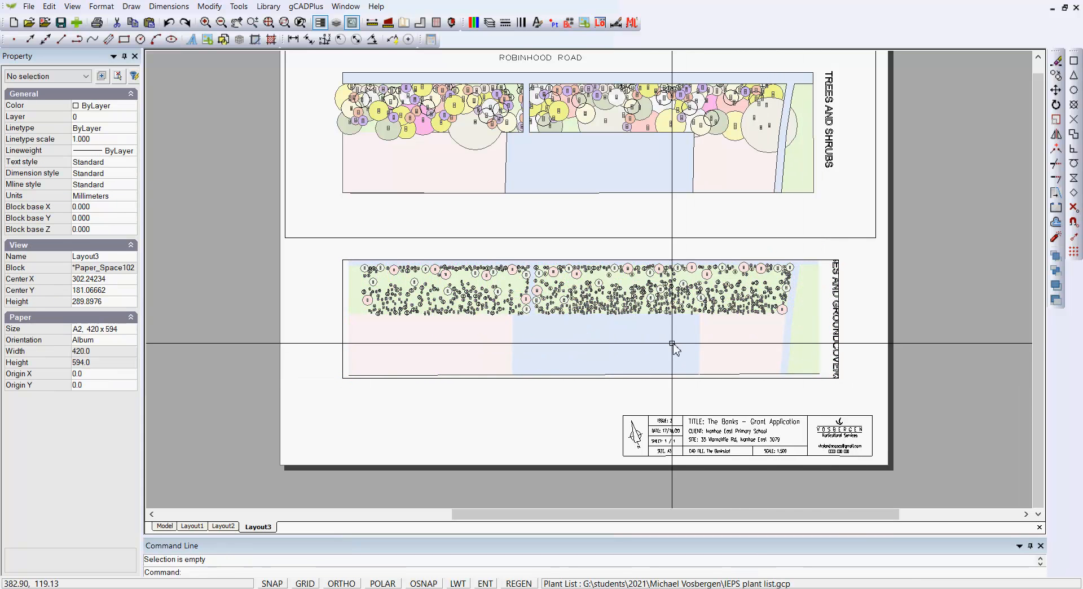
{"action": "double_click", "coordinate": [656, 342]}
{"action": "key", "text": "F10"}
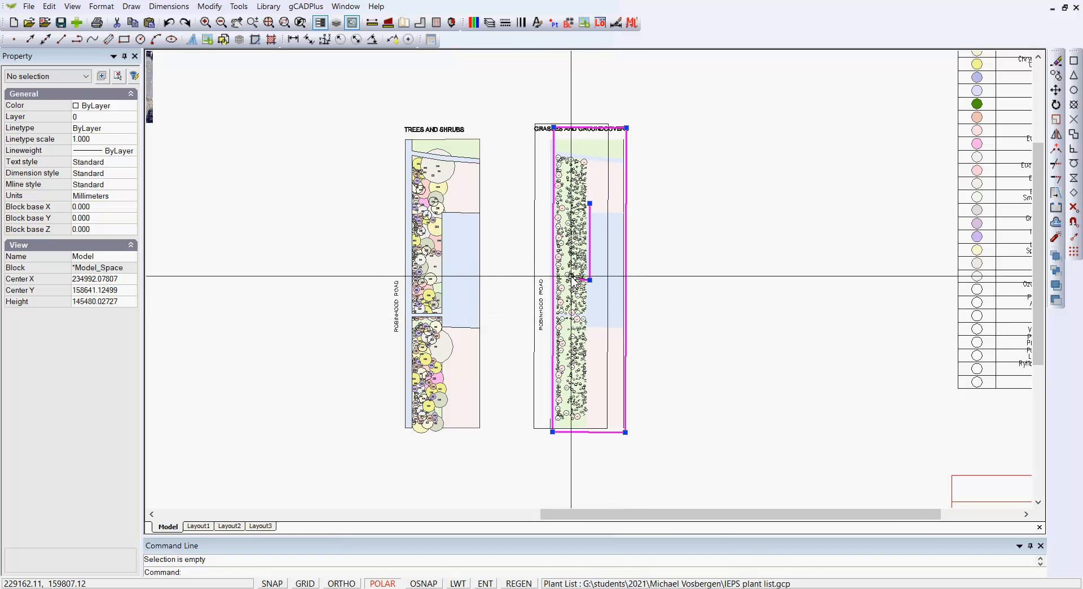
{"action": "right_click", "coordinate": [575, 177]}
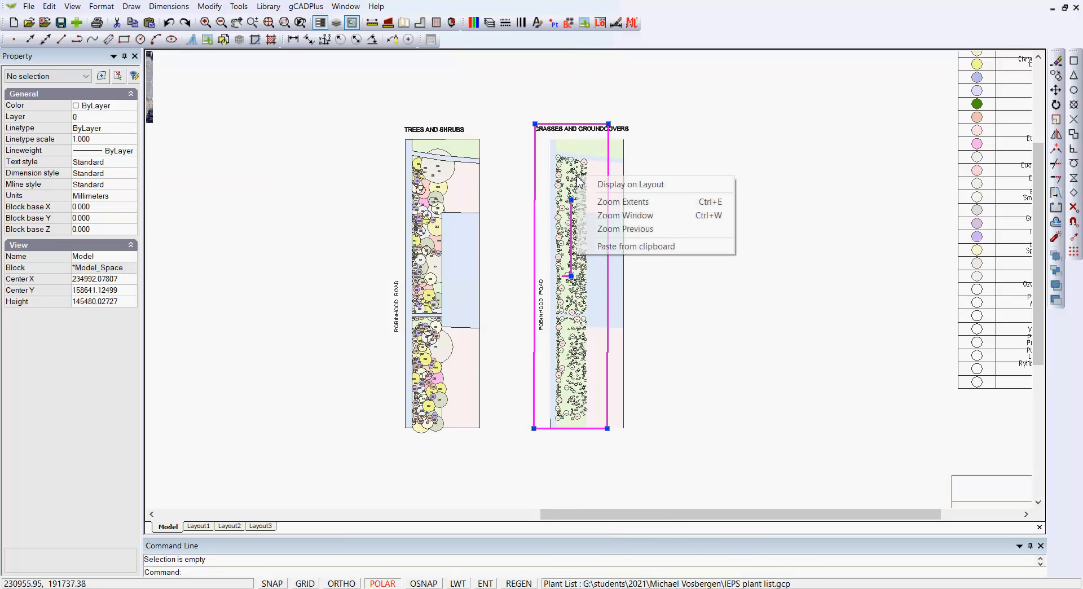
{"action": "left_click", "coordinate": [601, 186]}
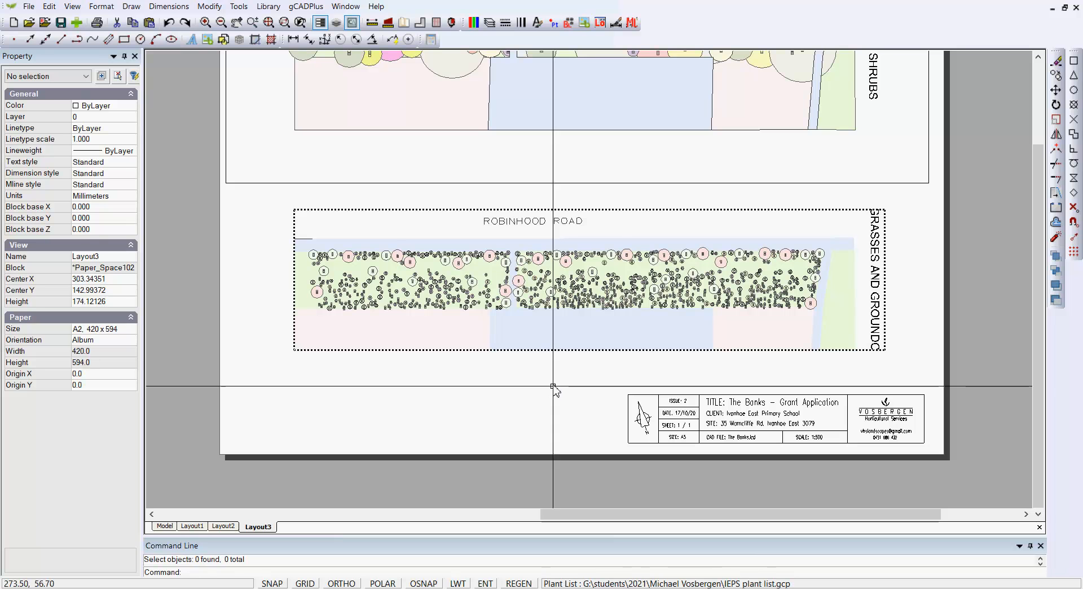
{"action": "left_click", "coordinate": [550, 345]}
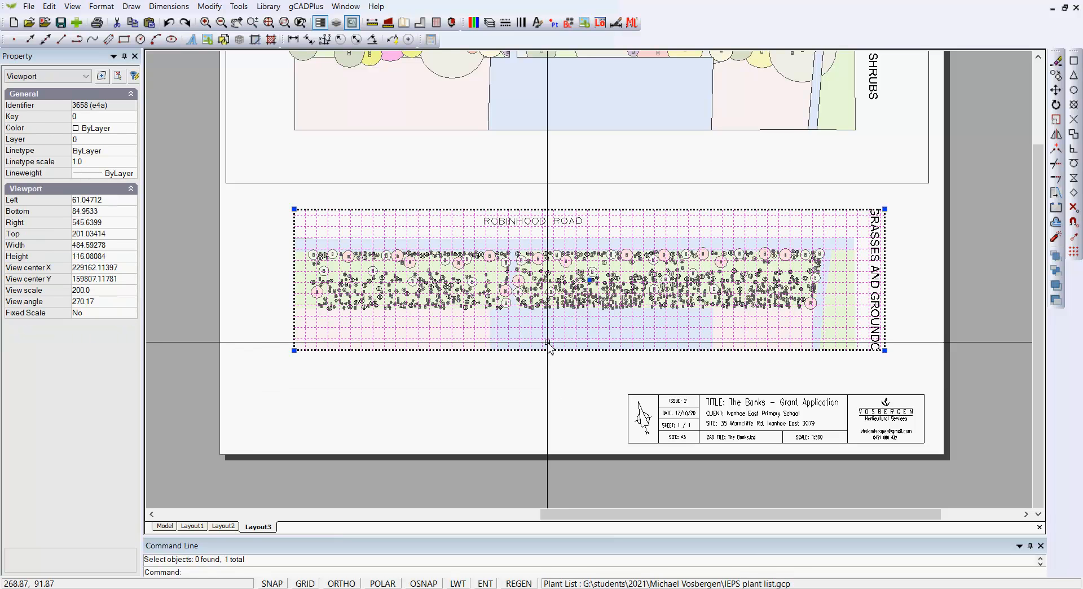
{"action": "key", "text": "Escape"}
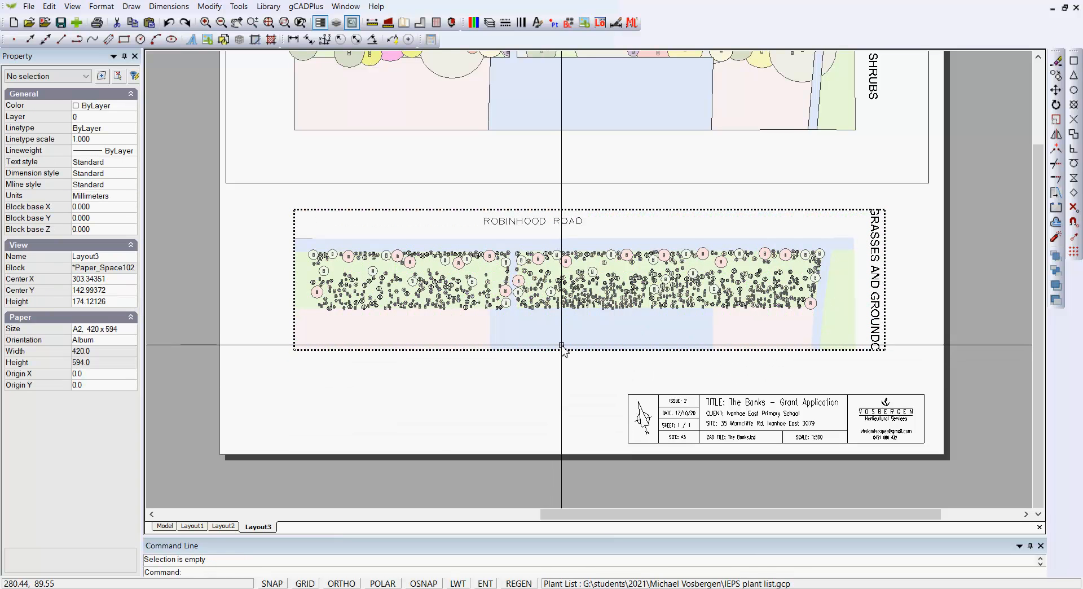
Set the border color of the trees and shrubs viewport to 255.
{"action": "scroll", "coordinate": [553, 344], "scroll_direction": "down", "scroll_amount": 2}
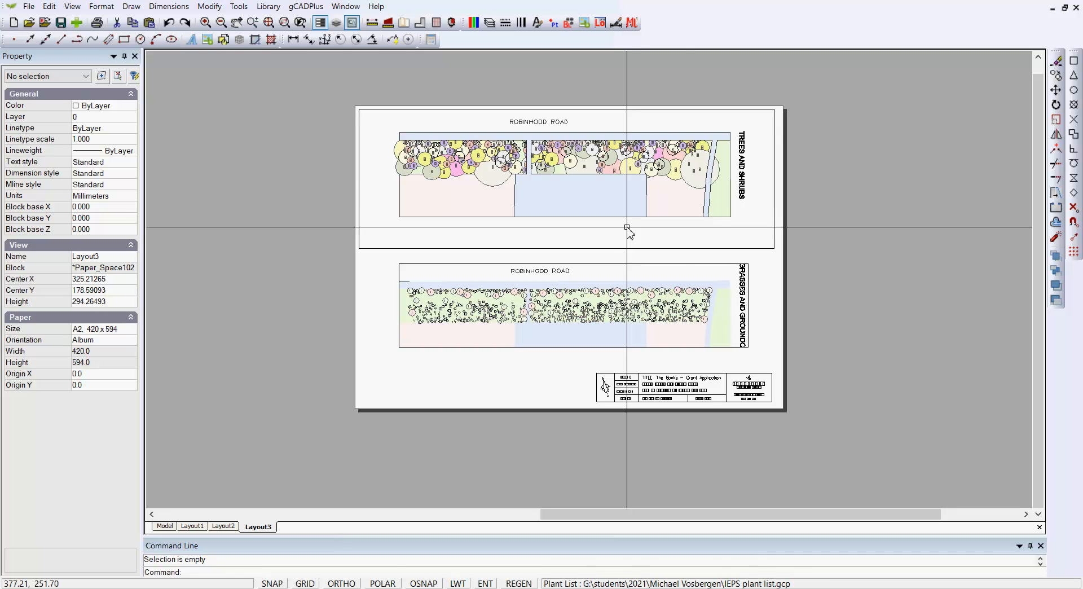
{"action": "left_click", "coordinate": [762, 250]}
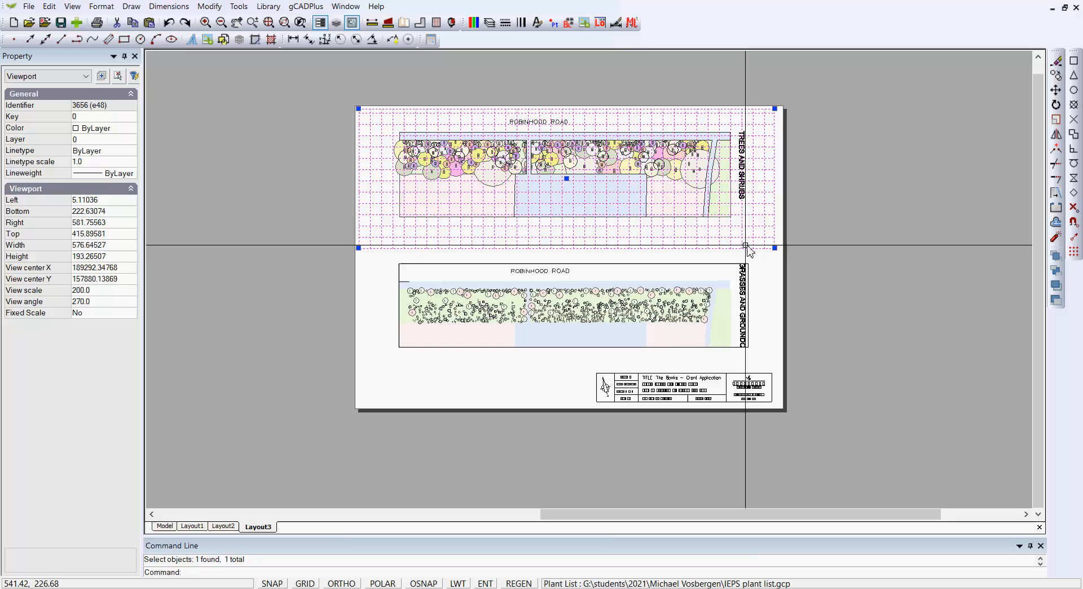
{"action": "left_click", "coordinate": [134, 130]}
{"action": "left_click", "coordinate": [131, 129]}
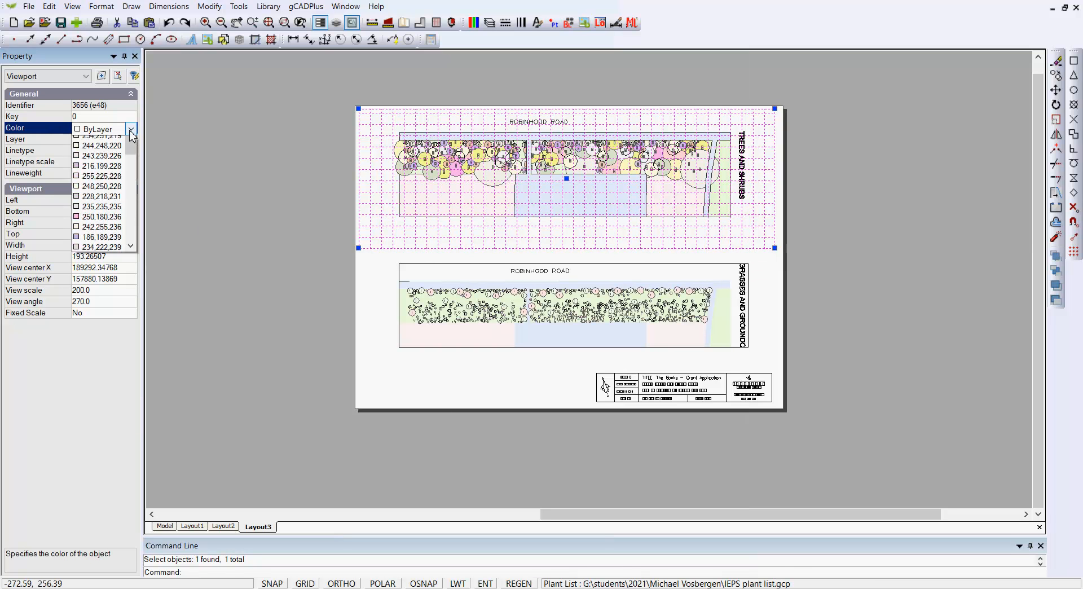
{"action": "left_click_drag", "start_coordinate": [138, 261], "coordinate": [138, 366]}
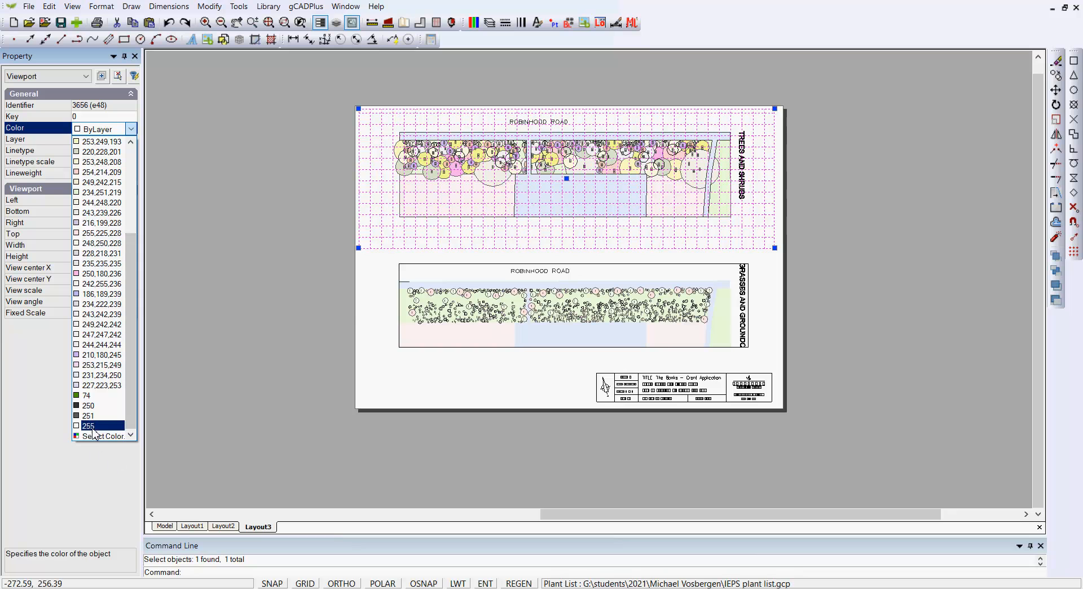
{"action": "left_click", "coordinate": [104, 406]}
{"action": "key", "text": "Escape"}
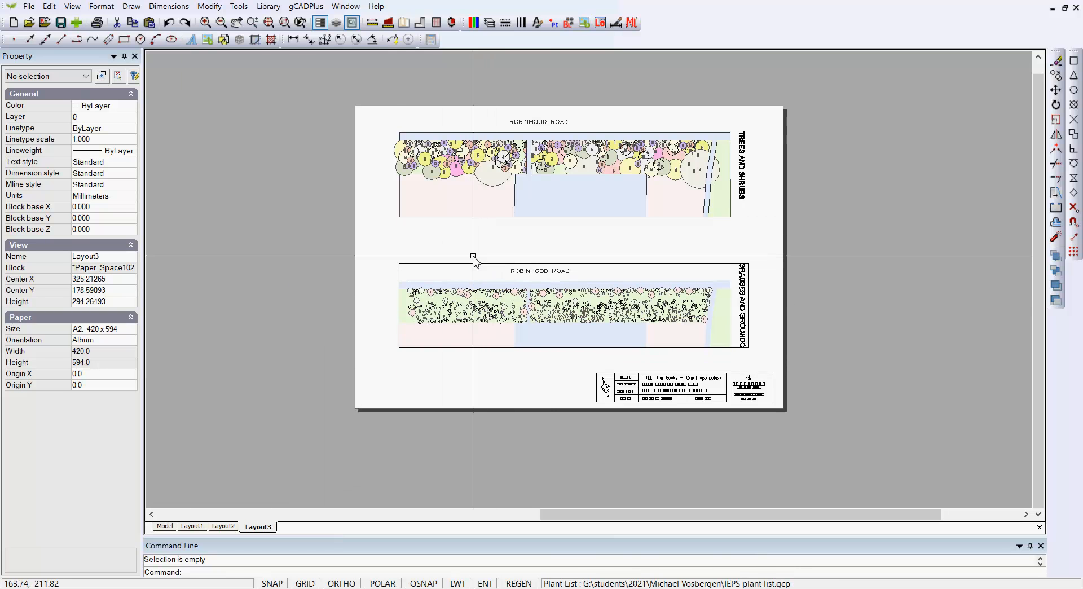
Select both plan viewports and move them together slightly towards the sheet's left edge.
{"action": "scroll", "coordinate": [616, 230], "scroll_direction": "up", "scroll_amount": 2}
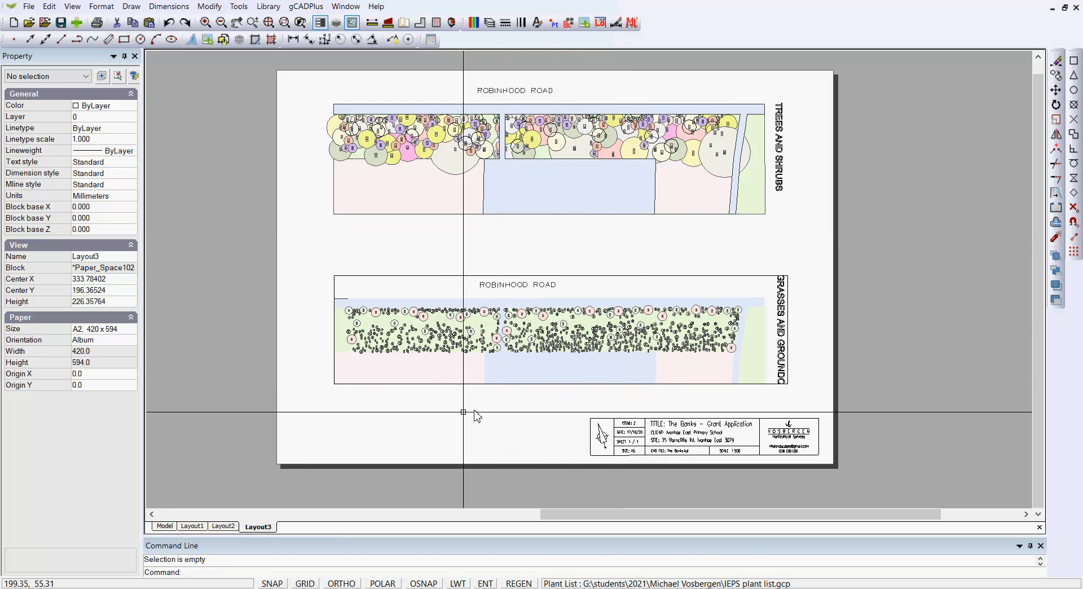
{"action": "left_click_drag", "start_coordinate": [385, 338], "coordinate": [314, 92]}
{"action": "right_click", "coordinate": [423, 196]}
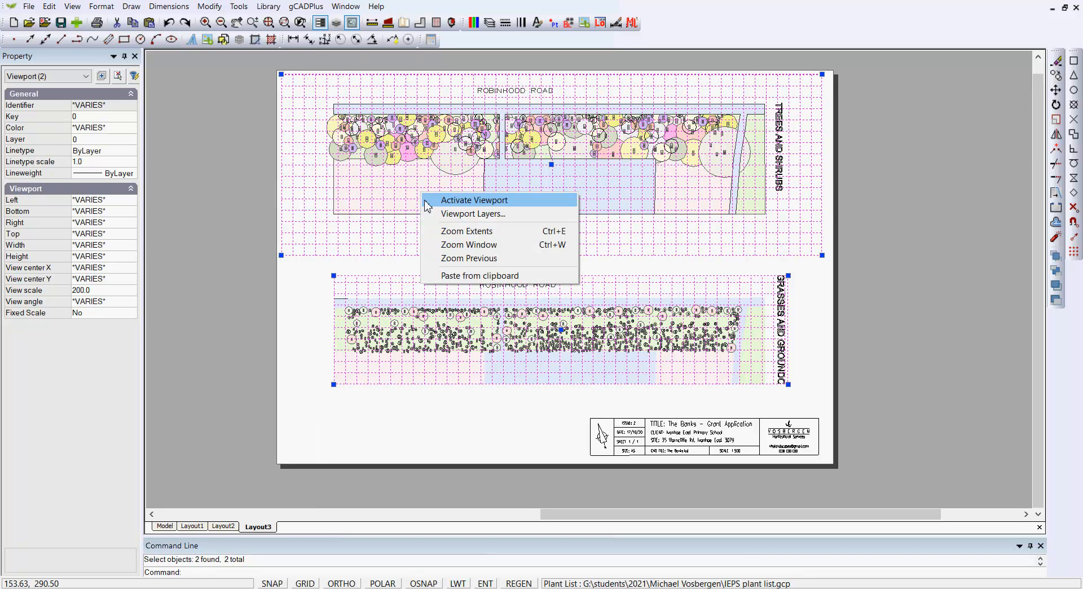
{"action": "left_click", "coordinate": [773, 224]}
{"action": "right_click", "coordinate": [770, 237]}
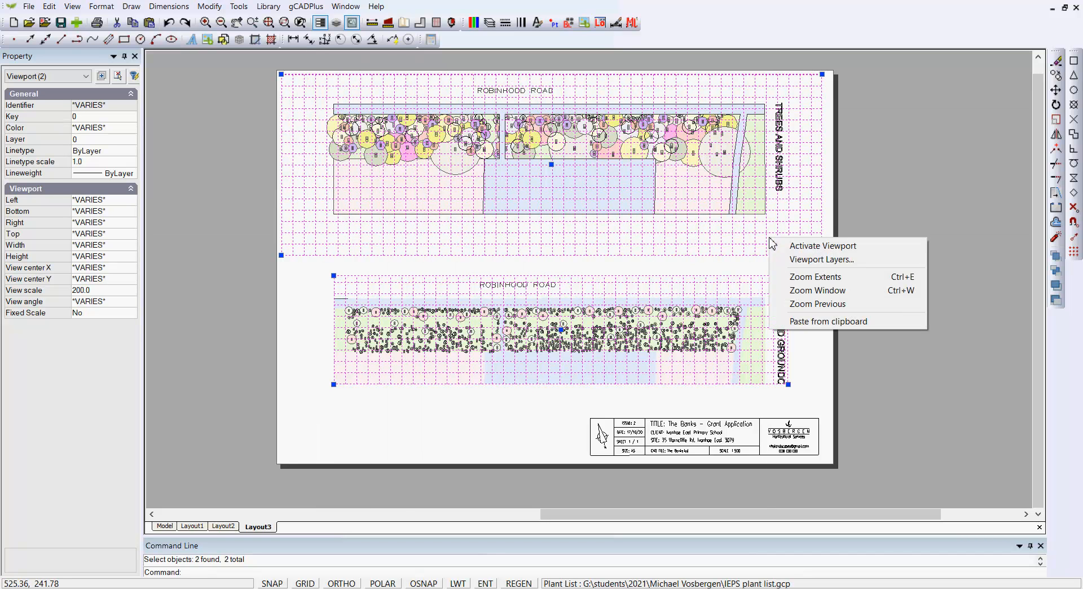
{"action": "left_click", "coordinate": [788, 244]}
{"action": "right_click", "coordinate": [908, 226]}
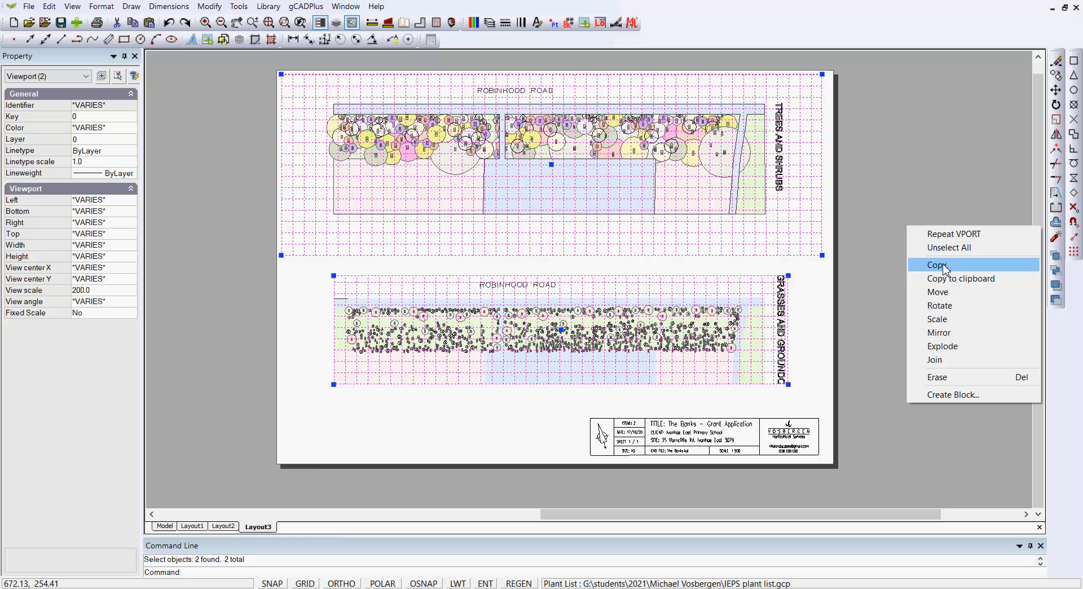
{"action": "left_click", "coordinate": [948, 296]}
{"action": "left_click", "coordinate": [332, 197]}
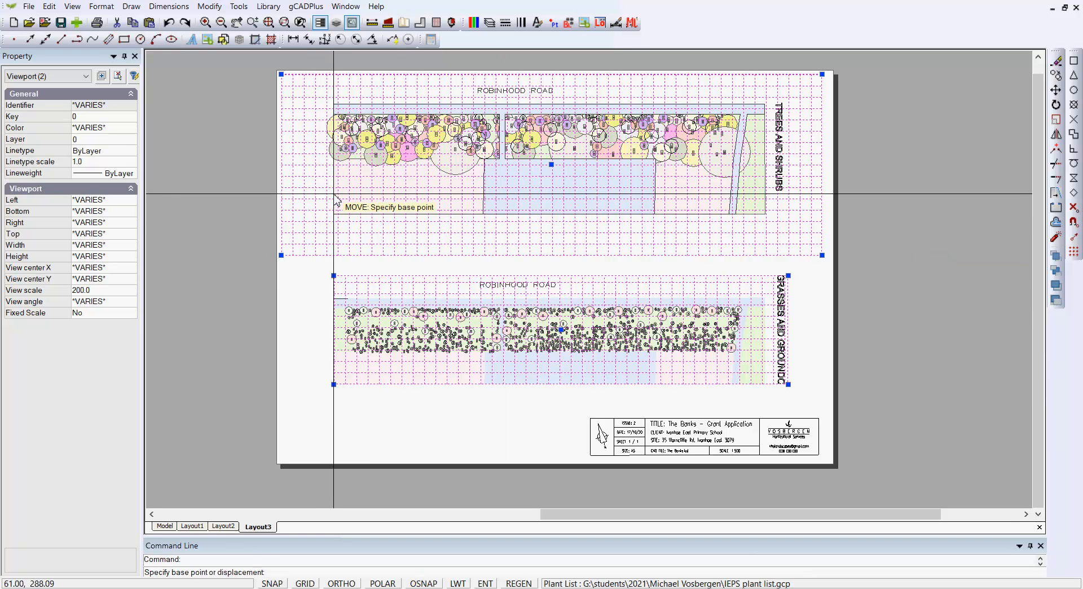
{"action": "left_click", "coordinate": [301, 202]}
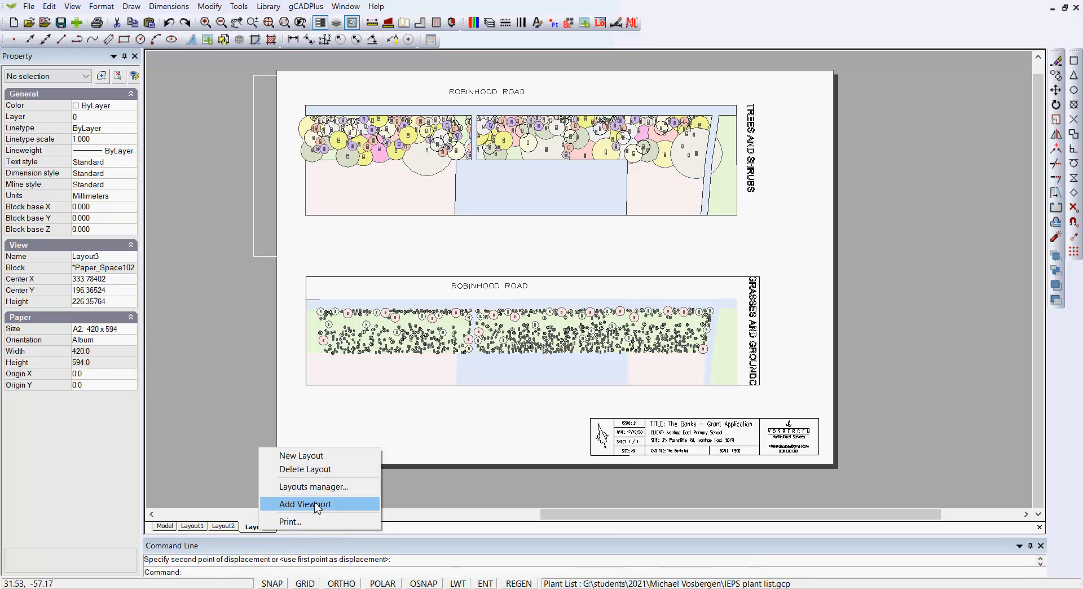
Add a tall, narrow viewport overlapping the sheet's right edge beside the two plans.
{"action": "left_click", "coordinate": [305, 504]}
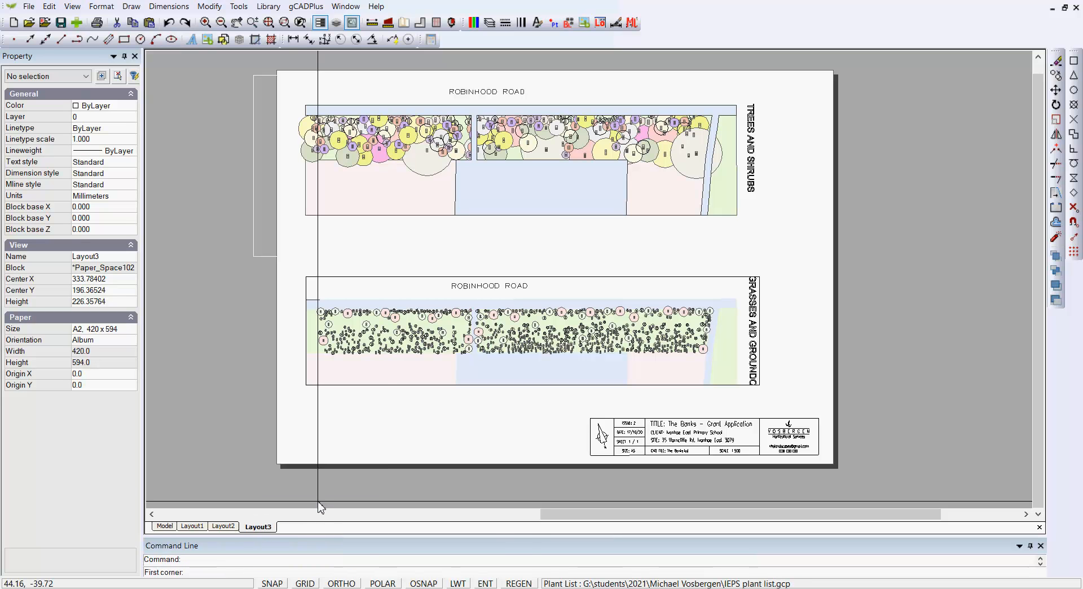
{"action": "right_click", "coordinate": [266, 531]}
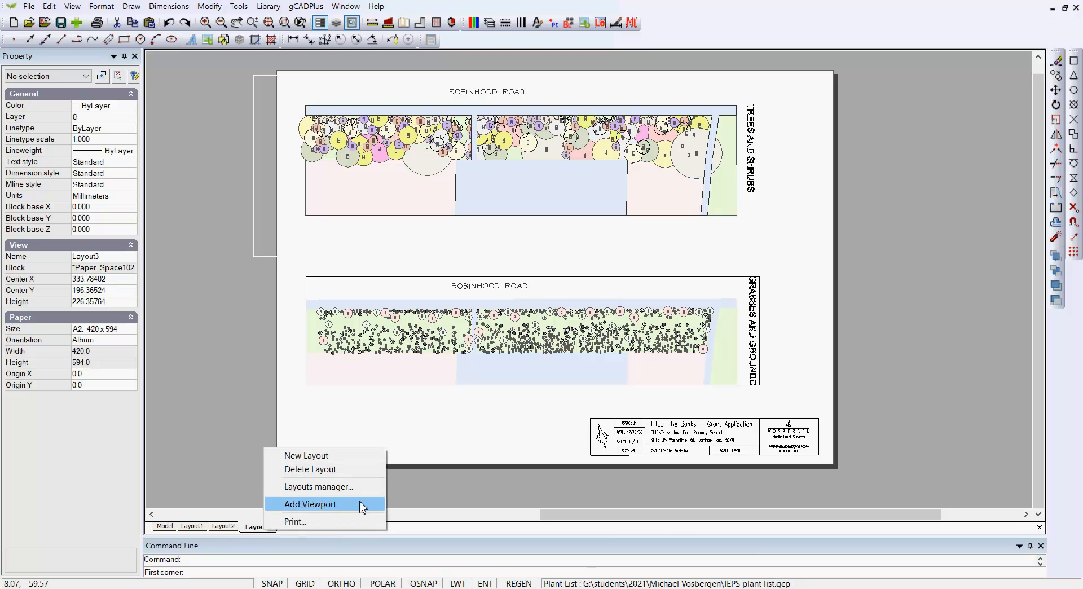
{"action": "left_click", "coordinate": [318, 505]}
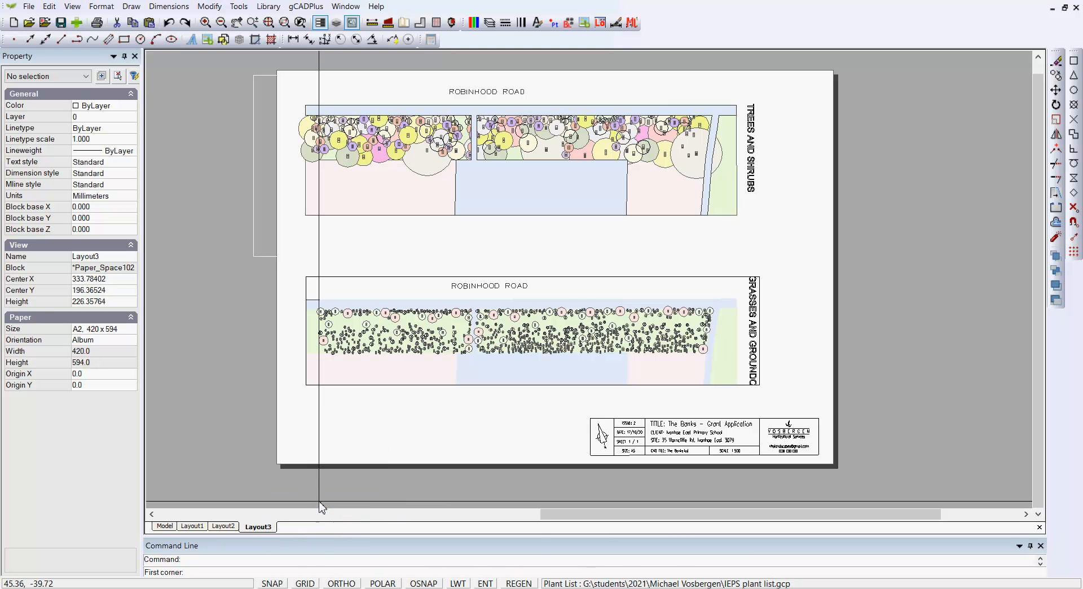
{"action": "left_click", "coordinate": [786, 307]}
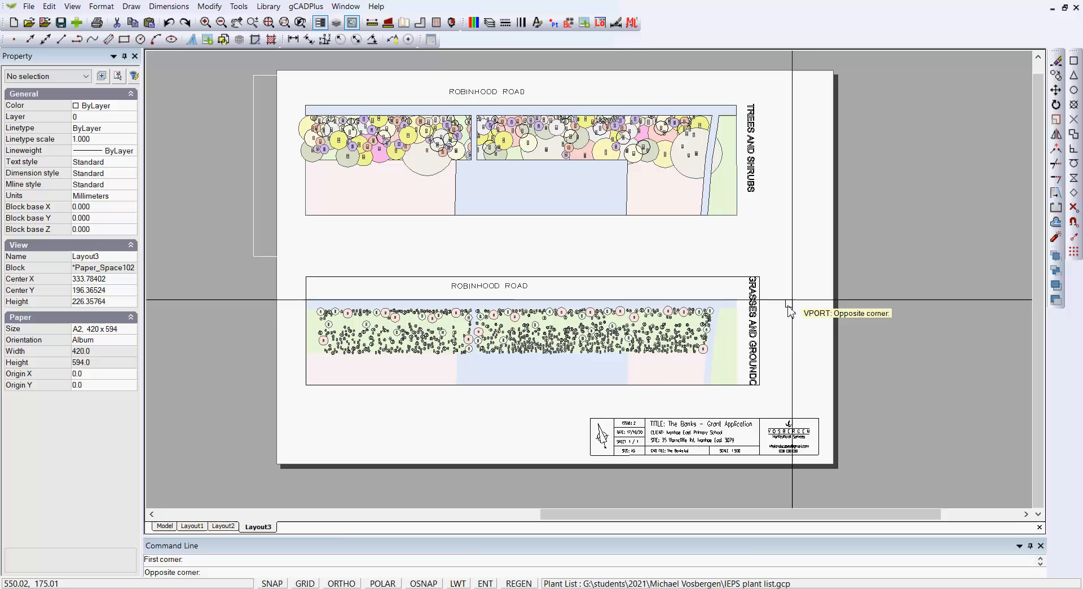
{"action": "left_click", "coordinate": [862, 129]}
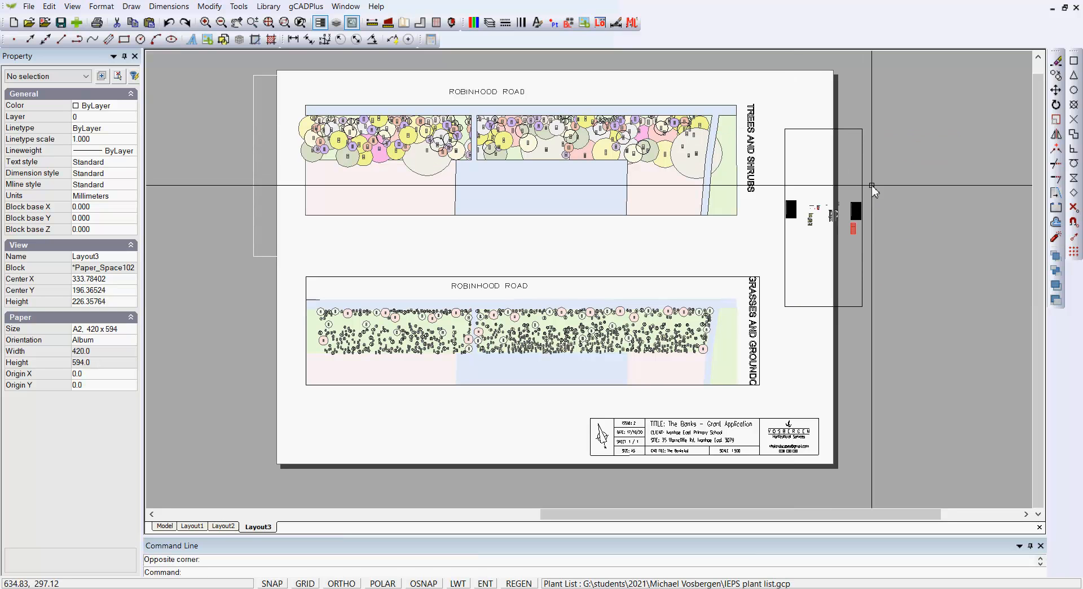
Open the narrow viewport's frame in model space and move it over the legend area above the two planting plans.
{"action": "double_click", "coordinate": [823, 272]}
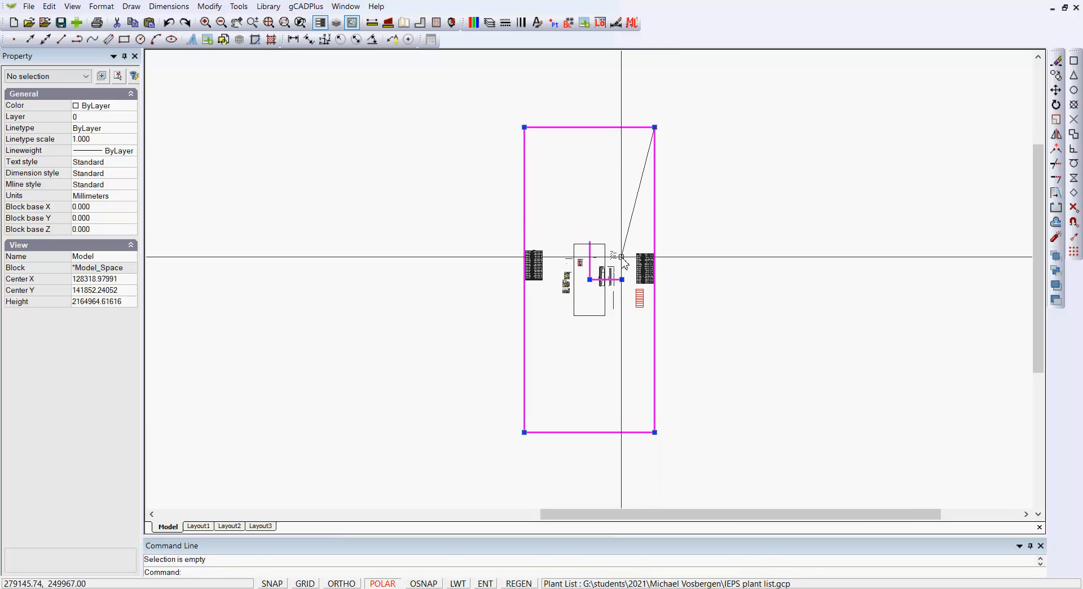
{"action": "scroll", "coordinate": [616, 266], "scroll_direction": "up", "scroll_amount": 3}
{"action": "scroll", "coordinate": [589, 286], "scroll_direction": "up", "scroll_amount": 5}
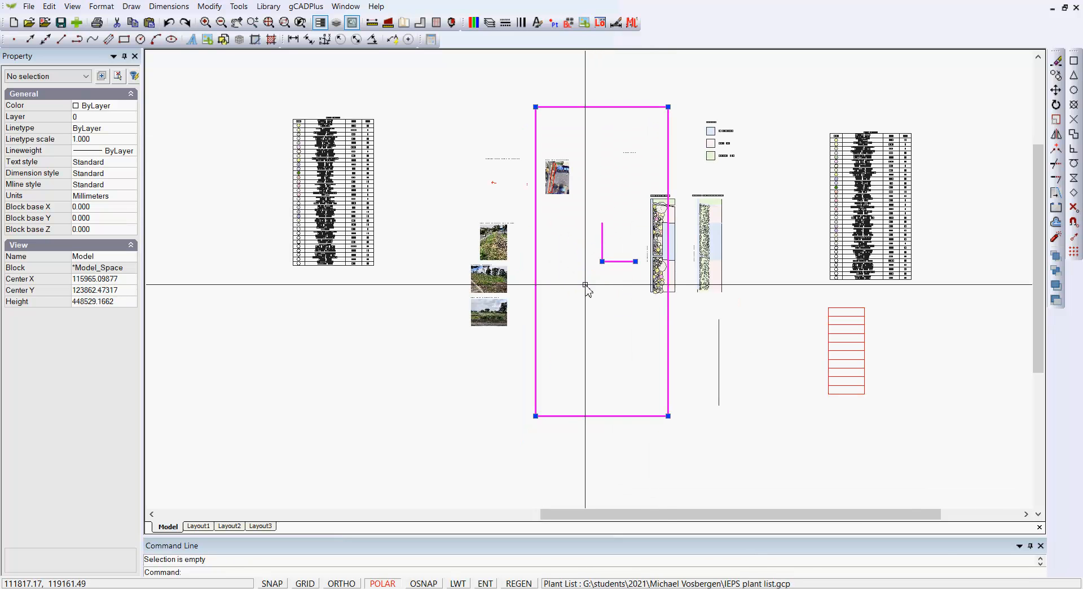
{"action": "left_click", "coordinate": [602, 261]}
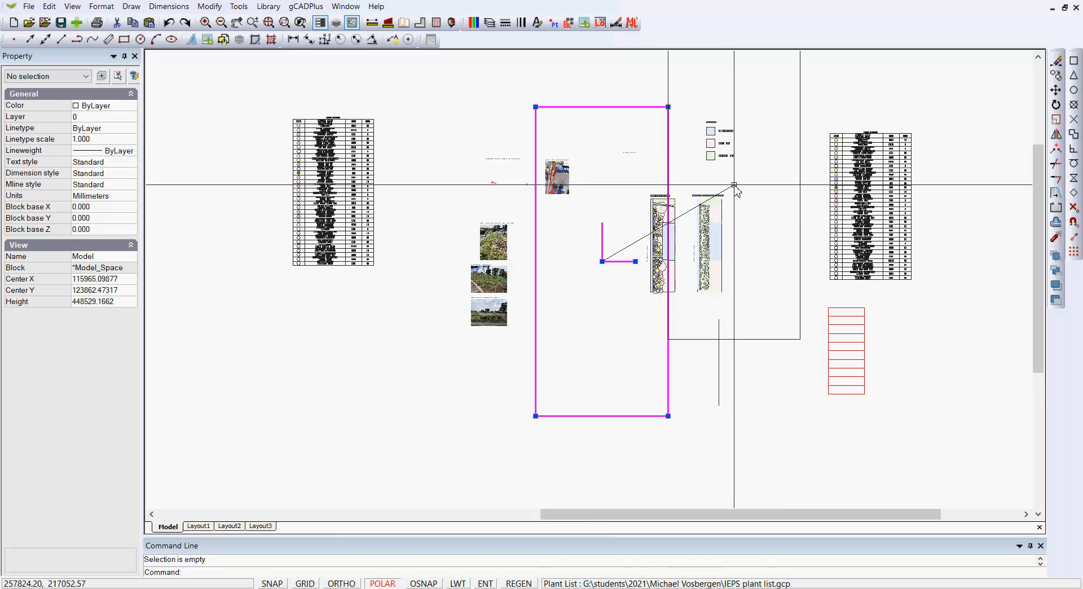
{"action": "left_click", "coordinate": [734, 185]}
{"action": "scroll", "coordinate": [713, 230], "scroll_direction": "down", "scroll_amount": 2}
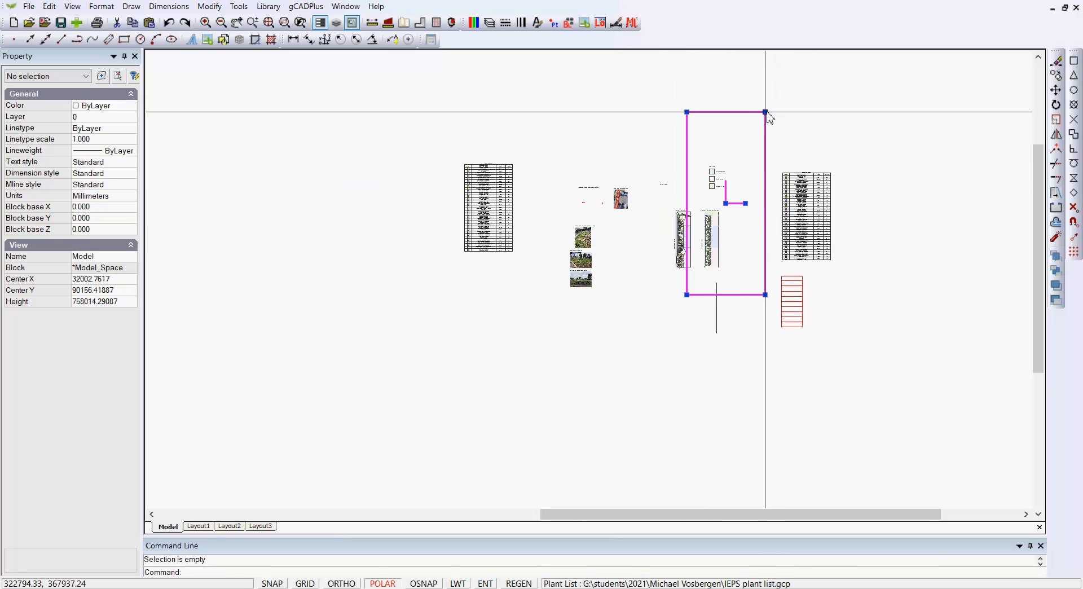
Shrink the viewport frame, position it around the legend swatches, and display it on the layout.
{"action": "left_click", "coordinate": [766, 112]}
{"action": "left_click", "coordinate": [751, 178]}
{"action": "left_click", "coordinate": [726, 203]}
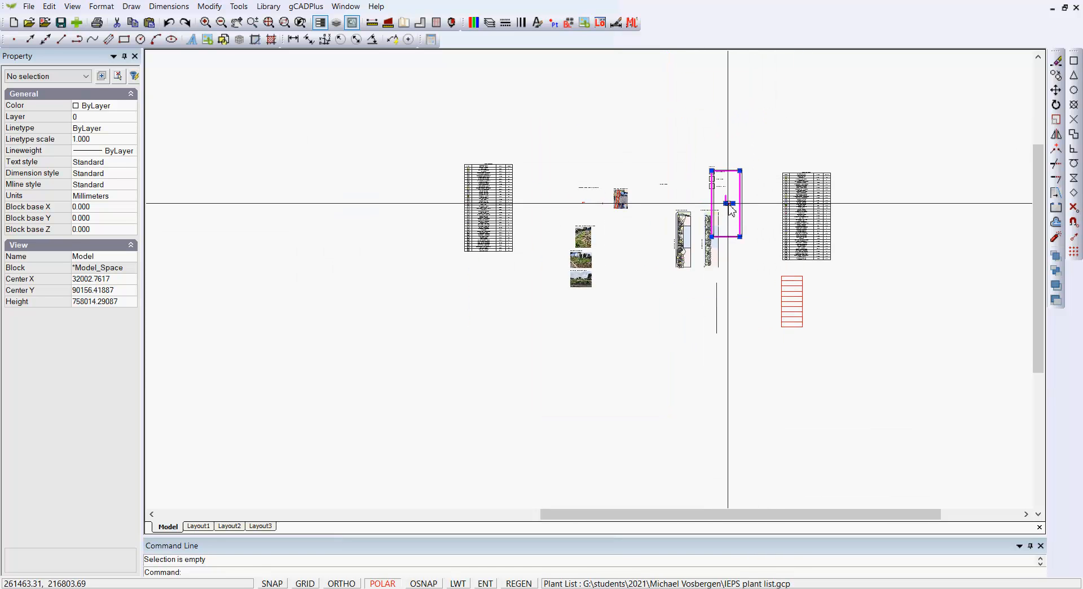
{"action": "left_click", "coordinate": [717, 176]}
{"action": "right_click", "coordinate": [721, 164]}
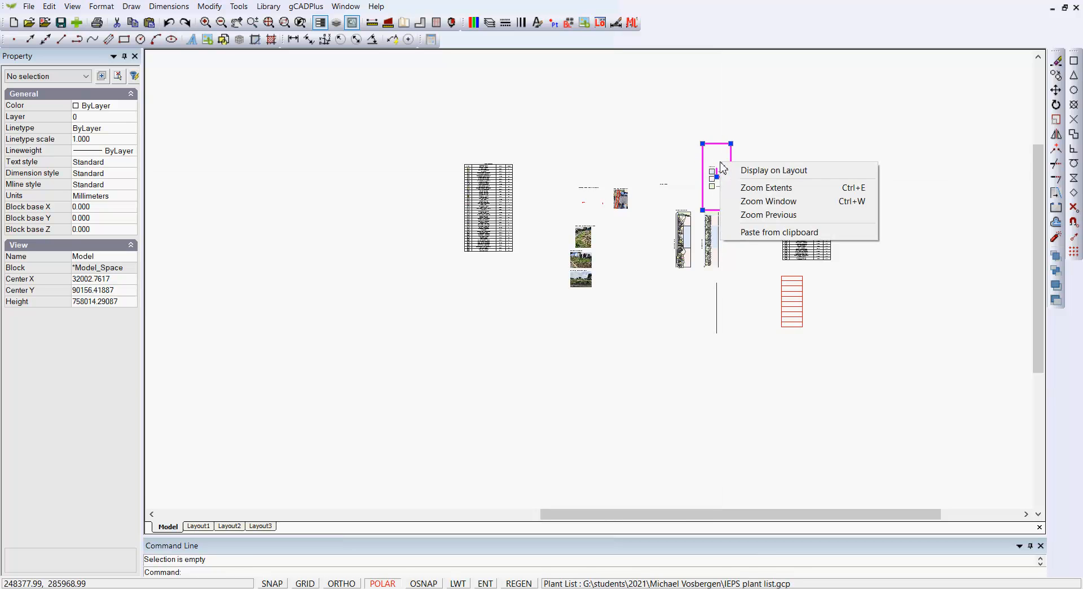
{"action": "left_click", "coordinate": [740, 170]}
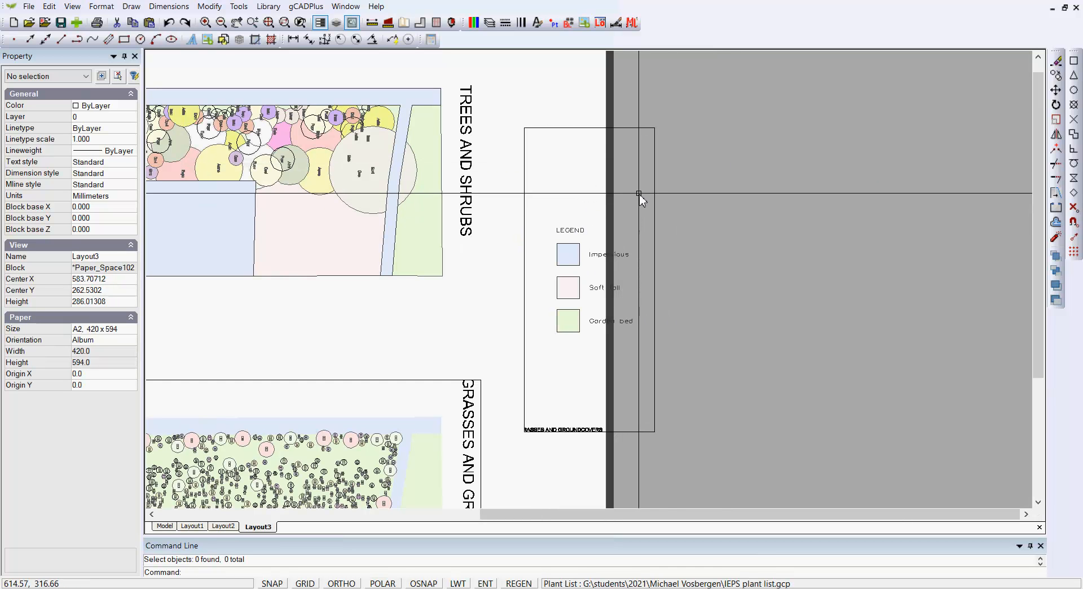
Move the legend viewport inward from the sheet's right edge so its legend sits beside the two plans.
{"action": "scroll", "coordinate": [733, 240], "scroll_direction": "down", "scroll_amount": 3}
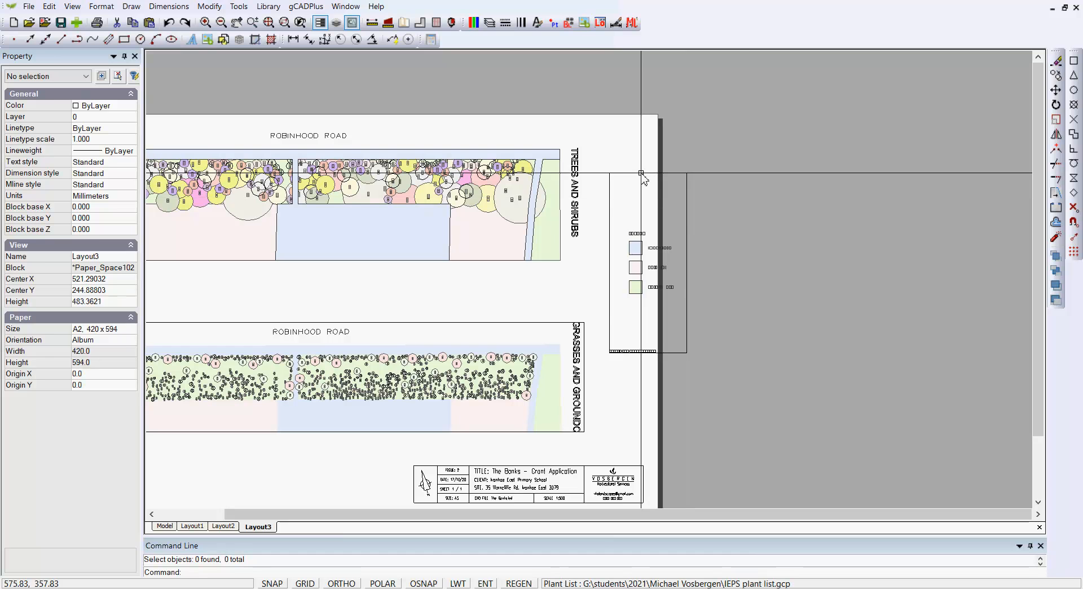
{"action": "left_click", "coordinate": [687, 186]}
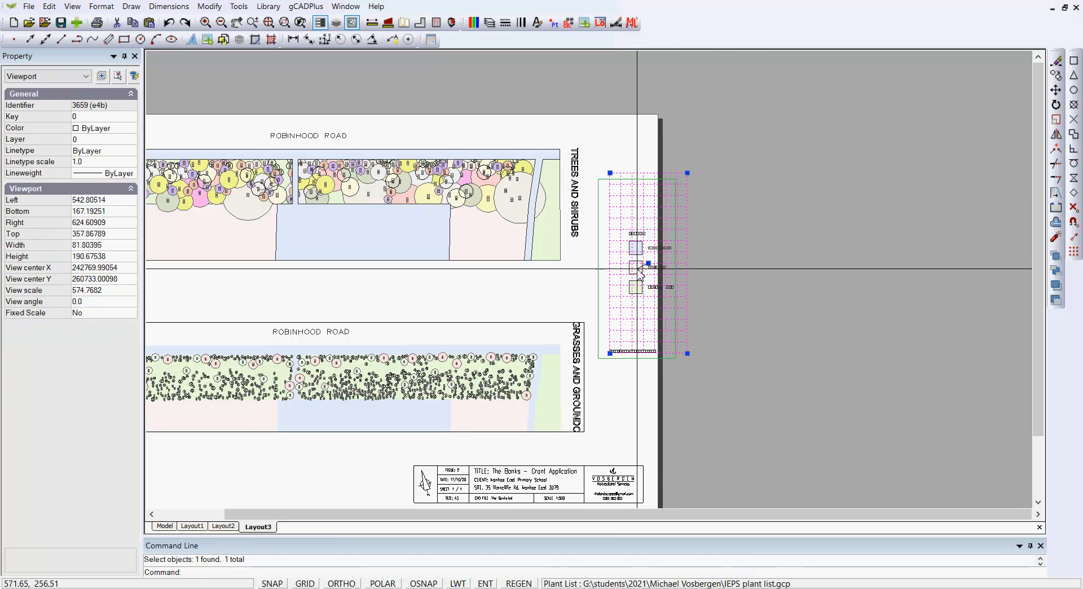
{"action": "left_click_drag", "start_coordinate": [649, 264], "coordinate": [625, 273]}
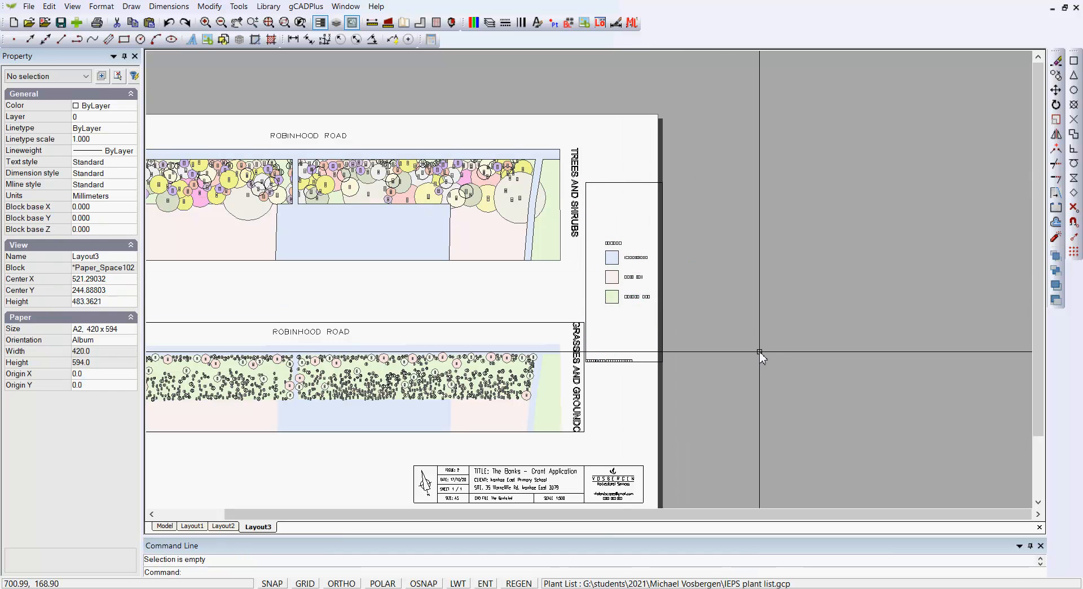
Set the border color of the legend viewport to 255.
{"action": "left_click", "coordinate": [624, 182]}
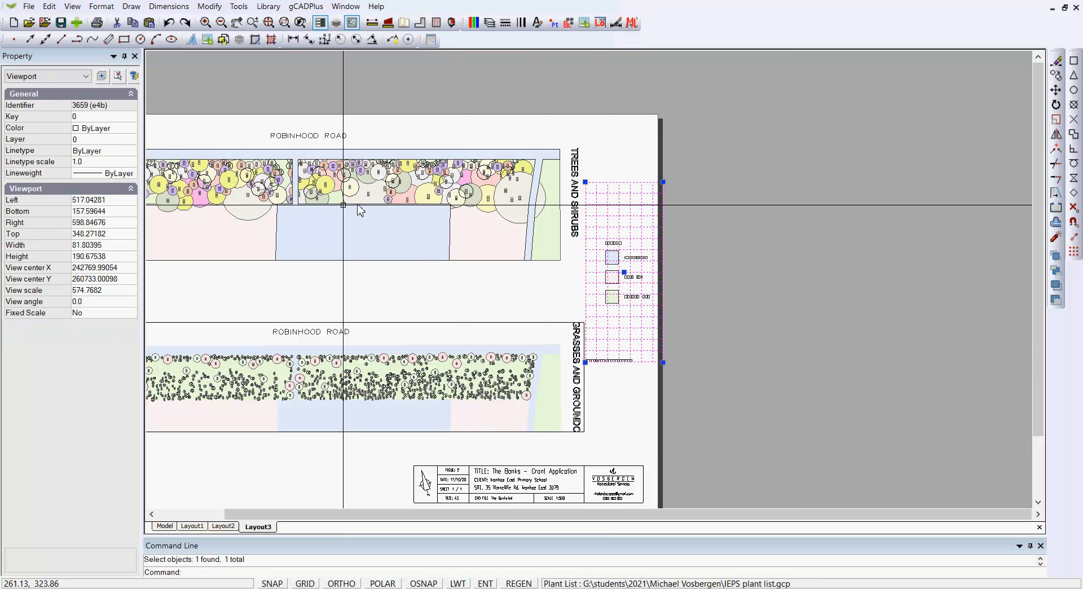
{"action": "left_click", "coordinate": [125, 130]}
{"action": "left_click", "coordinate": [131, 130]}
{"action": "left_click_drag", "start_coordinate": [134, 194], "coordinate": [147, 359]}
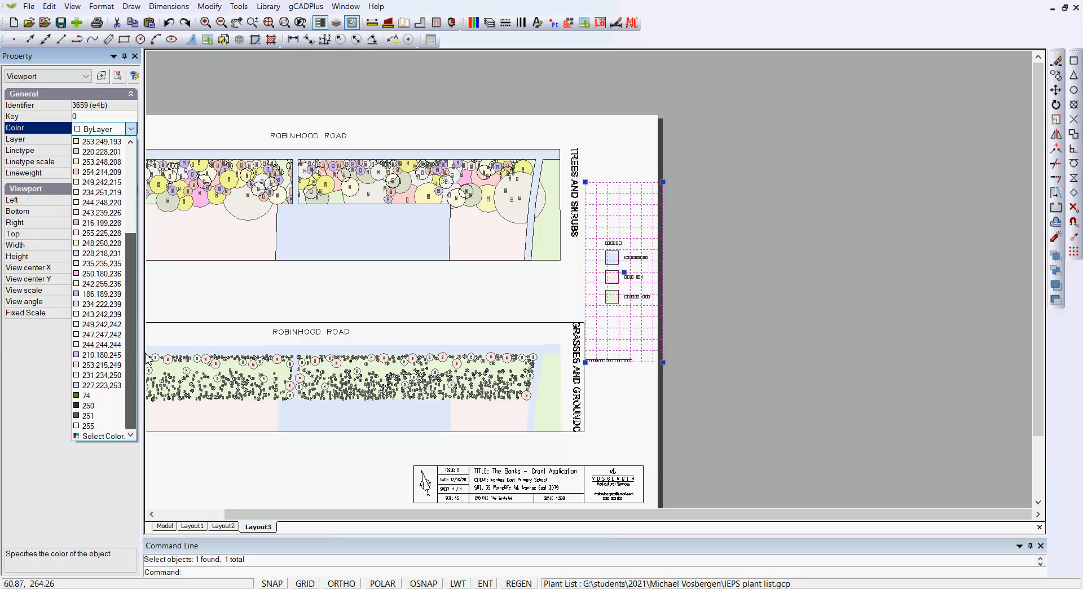
{"action": "left_click", "coordinate": [102, 426]}
{"action": "key", "text": "Escape"}
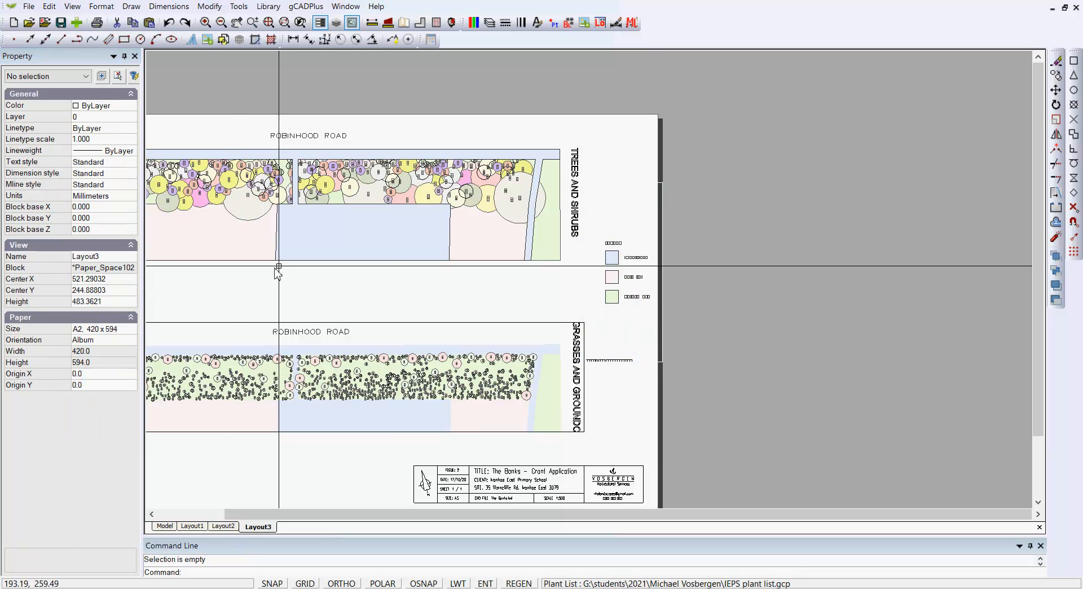
Examine the trees and shrubs plan's plant labels and the GRASSES AND GROUNDCOVERS title on the layout.
{"action": "mouse_move", "coordinate": [808, 256]}
{"action": "middle_mouse_down"}
{"action": "mouse_move", "coordinate": [1010, 158]}
{"action": "mouse_move", "coordinate": [976, 178]}
{"action": "mouse_move", "coordinate": [968, 225]}
{"action": "middle_mouse_up"}
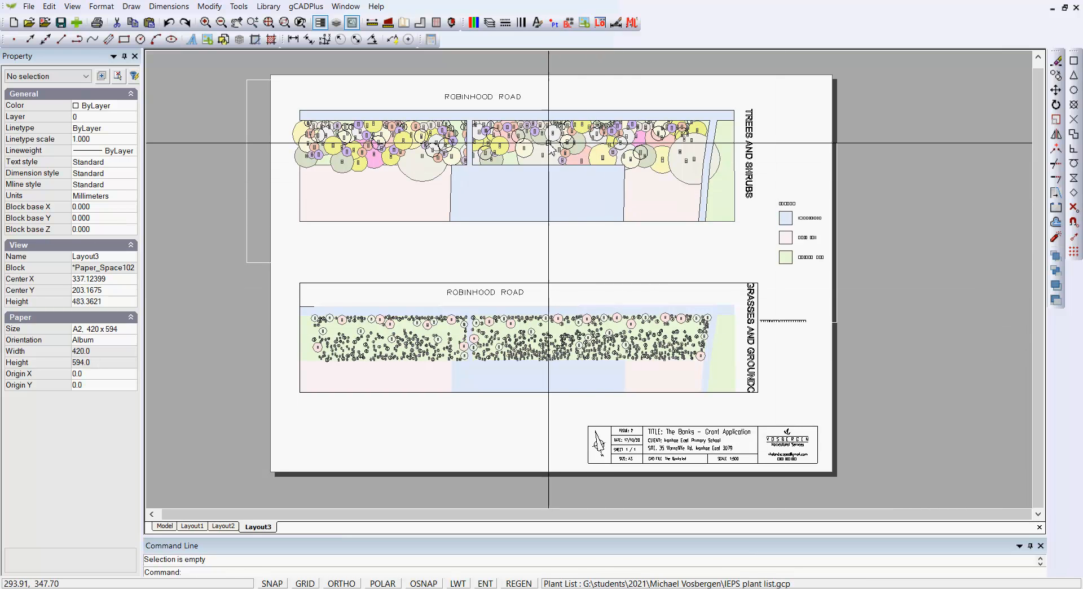
{"action": "scroll", "coordinate": [548, 143], "scroll_direction": "up", "scroll_amount": 6}
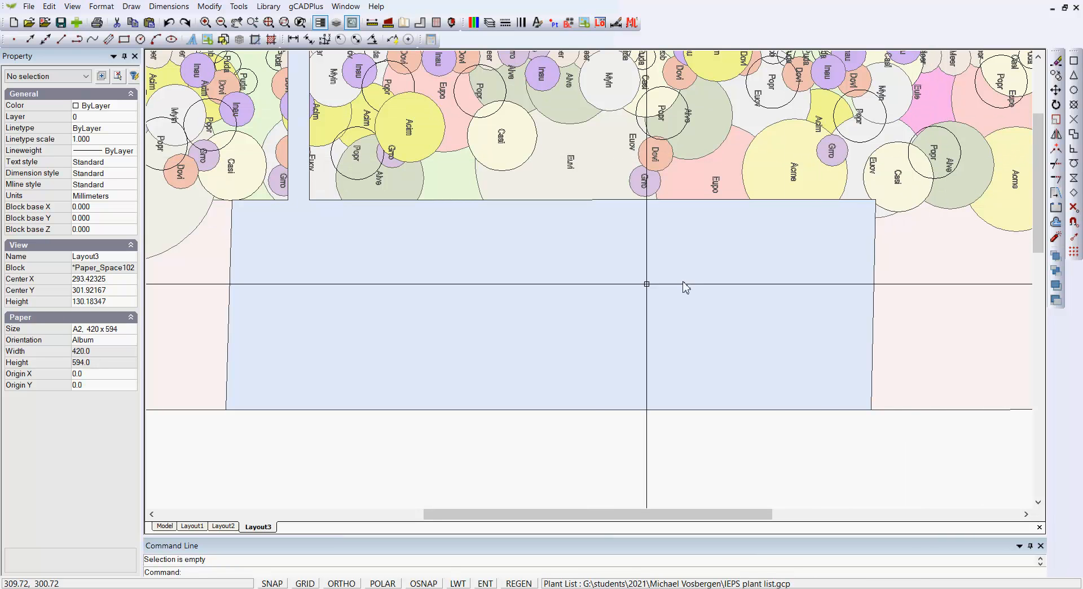
{"action": "scroll", "coordinate": [594, 287], "scroll_direction": "down", "scroll_amount": 1}
{"action": "scroll", "coordinate": [594, 291], "scroll_direction": "down", "scroll_amount": 1}
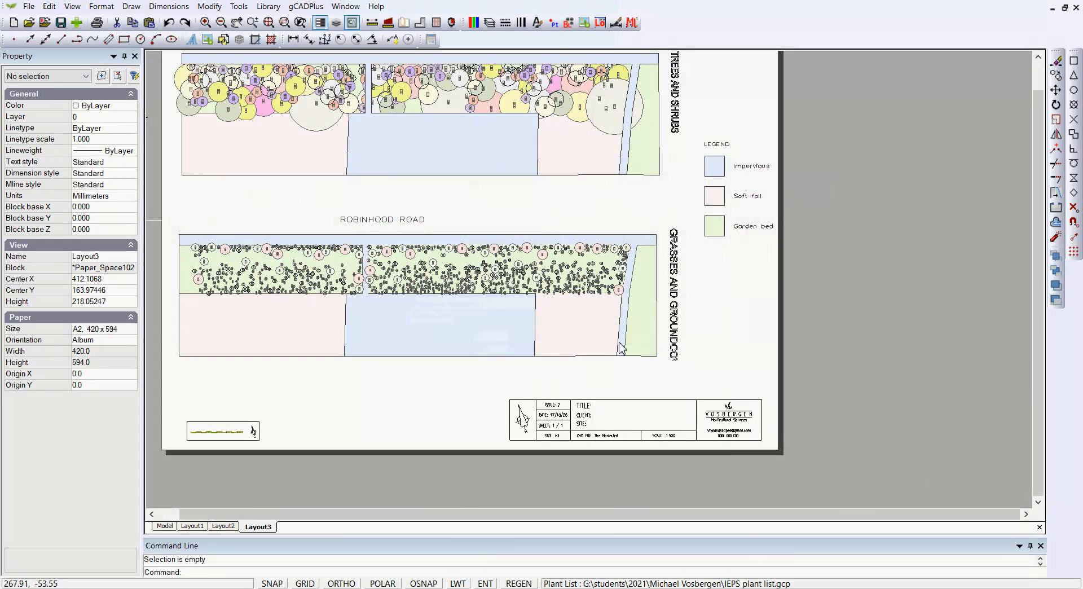
{"action": "scroll", "coordinate": [681, 361], "scroll_direction": "up", "scroll_amount": 4}
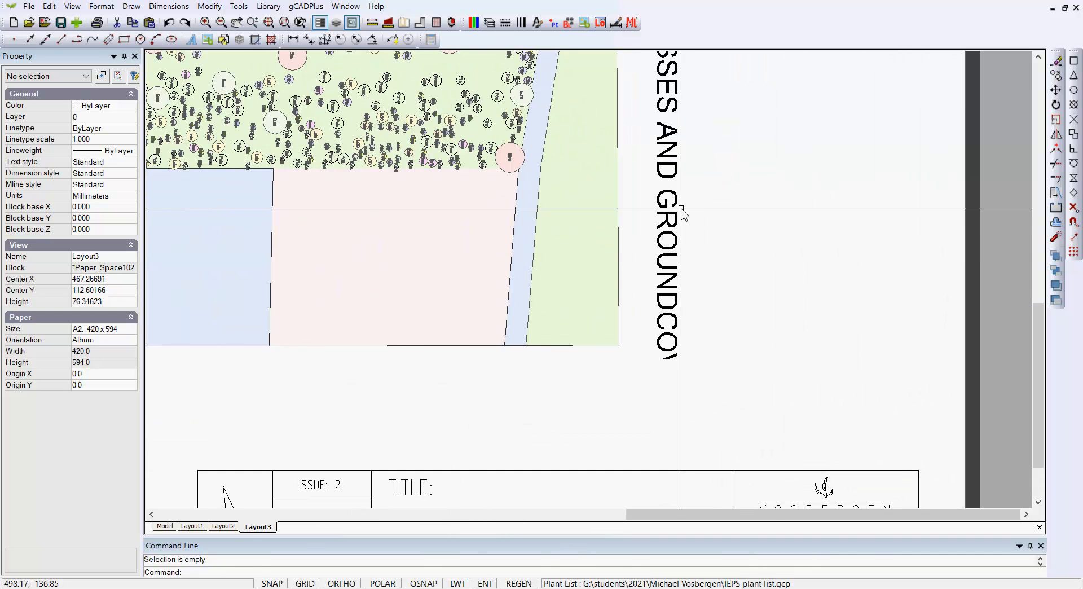
{"action": "scroll", "coordinate": [681, 244], "scroll_direction": "down", "scroll_amount": 4}
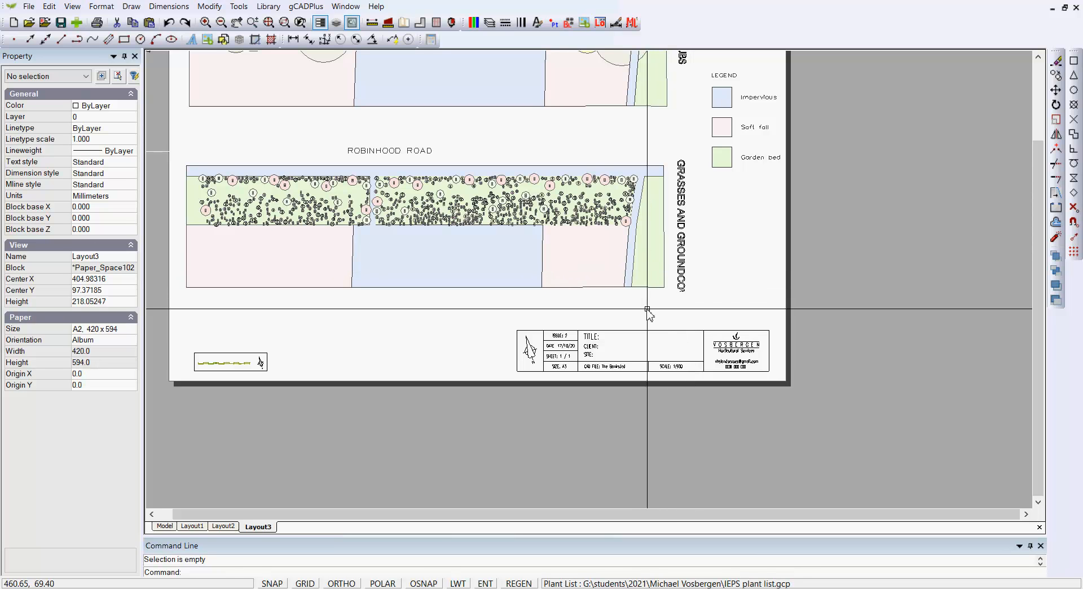
Set the width factor of the GRASSES AND GROUNDCOVERS title to 1.0 in model space and return to Layout3.
{"action": "left_click", "coordinate": [165, 528]}
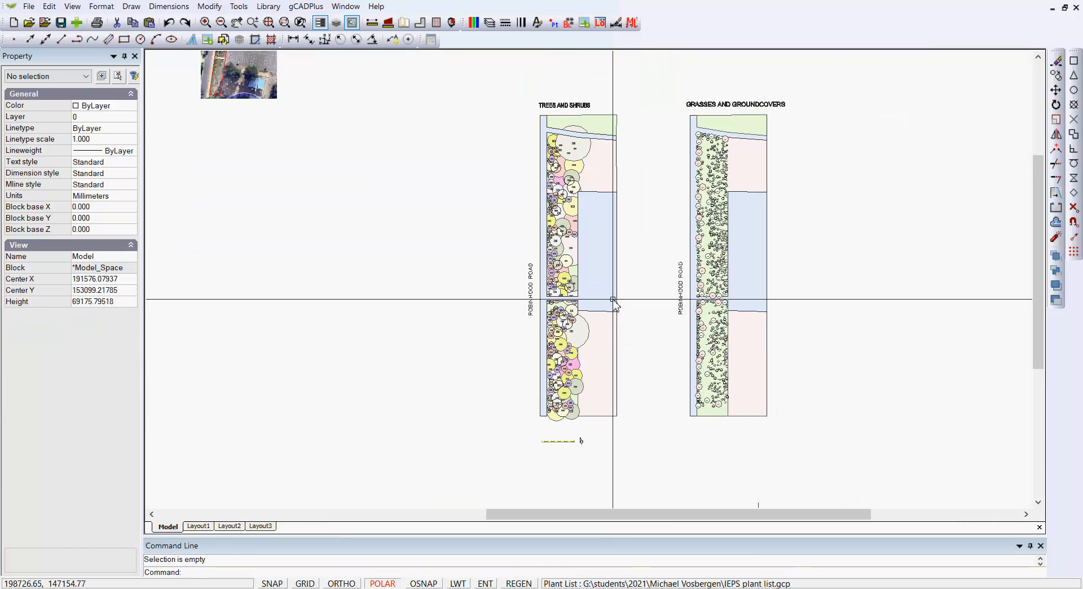
{"action": "left_click", "coordinate": [570, 106]}
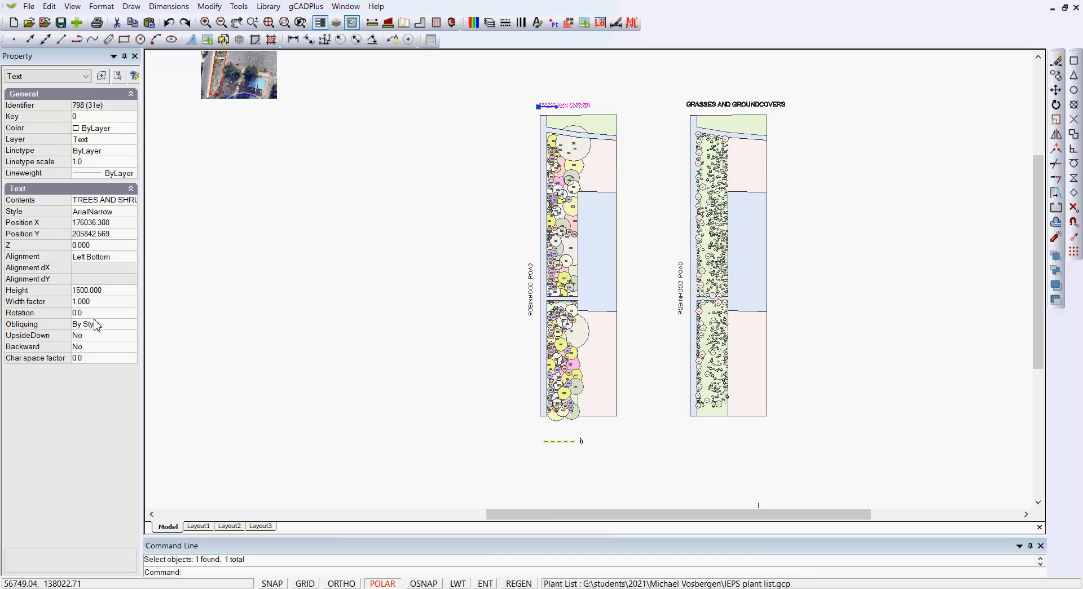
{"action": "key", "text": "Escape"}
{"action": "left_click", "coordinate": [705, 106]}
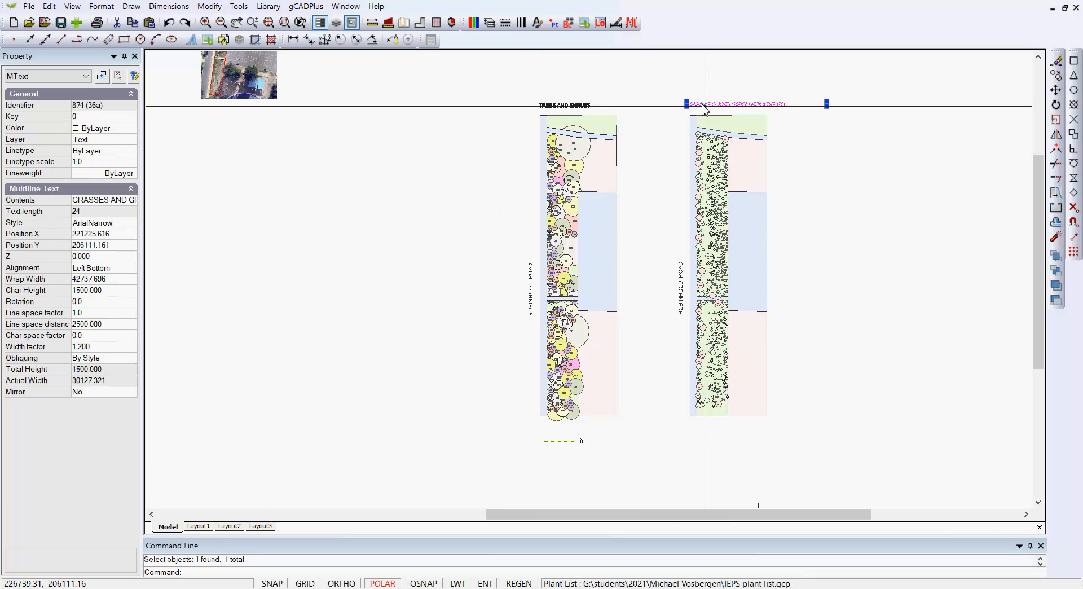
{"action": "left_click", "coordinate": [107, 347]}
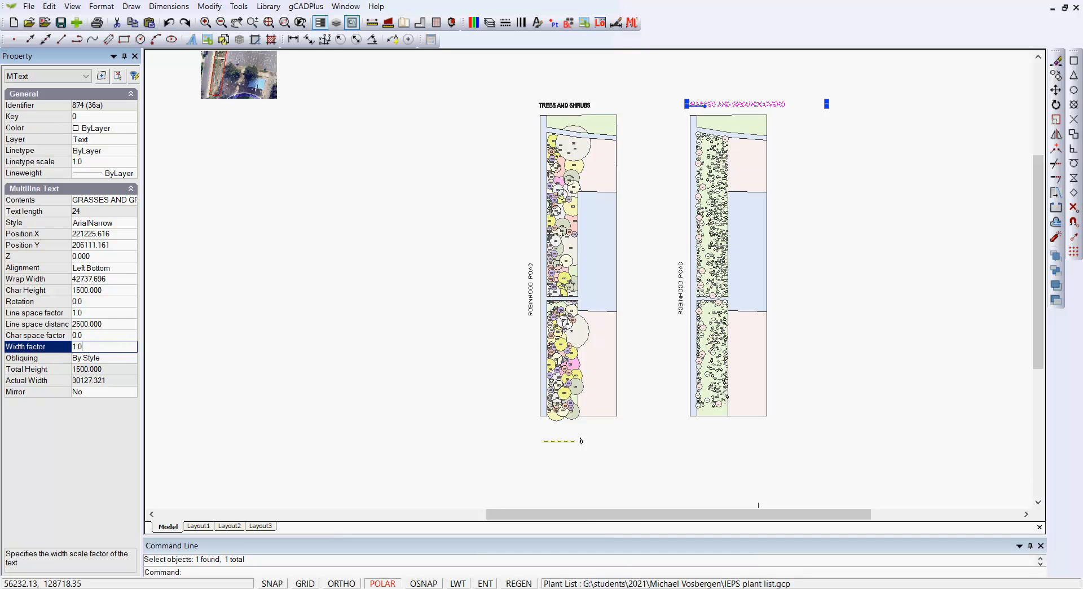
{"action": "key", "text": "Escape"}
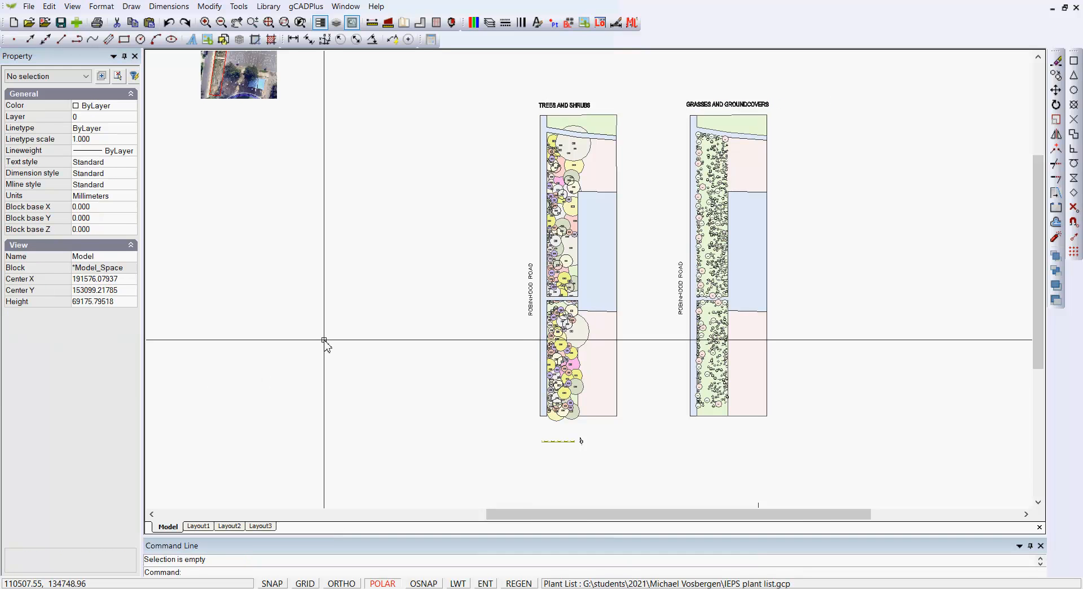
{"action": "left_click", "coordinate": [260, 526]}
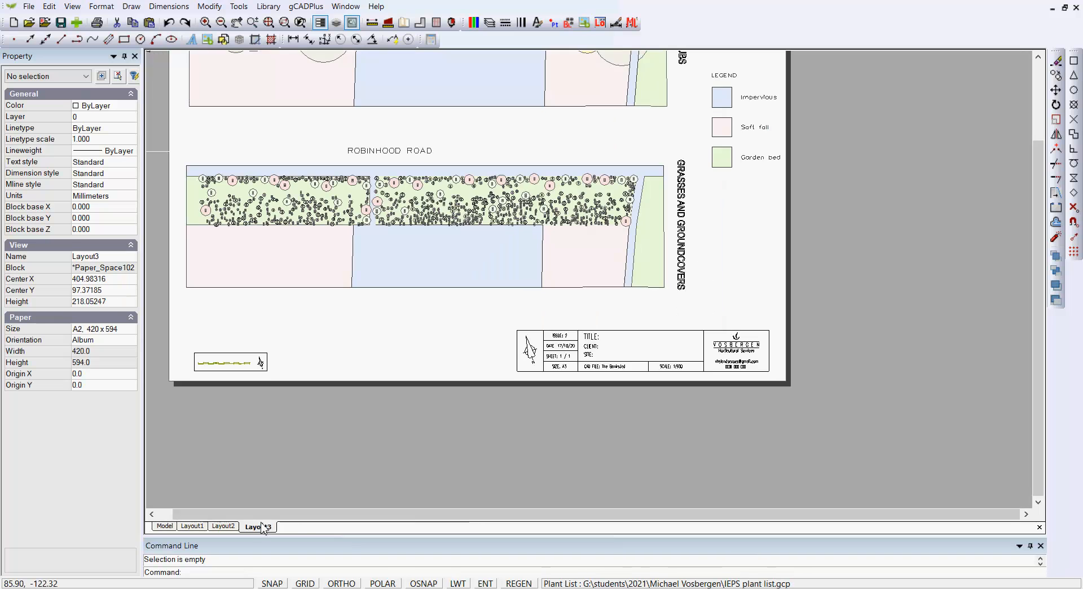
Examine the scale bar and north arrow in their small Layout3 viewport and as blocks below the trees and shrubs plan in model space.
{"action": "scroll", "coordinate": [700, 256], "scroll_direction": "down", "scroll_amount": 1}
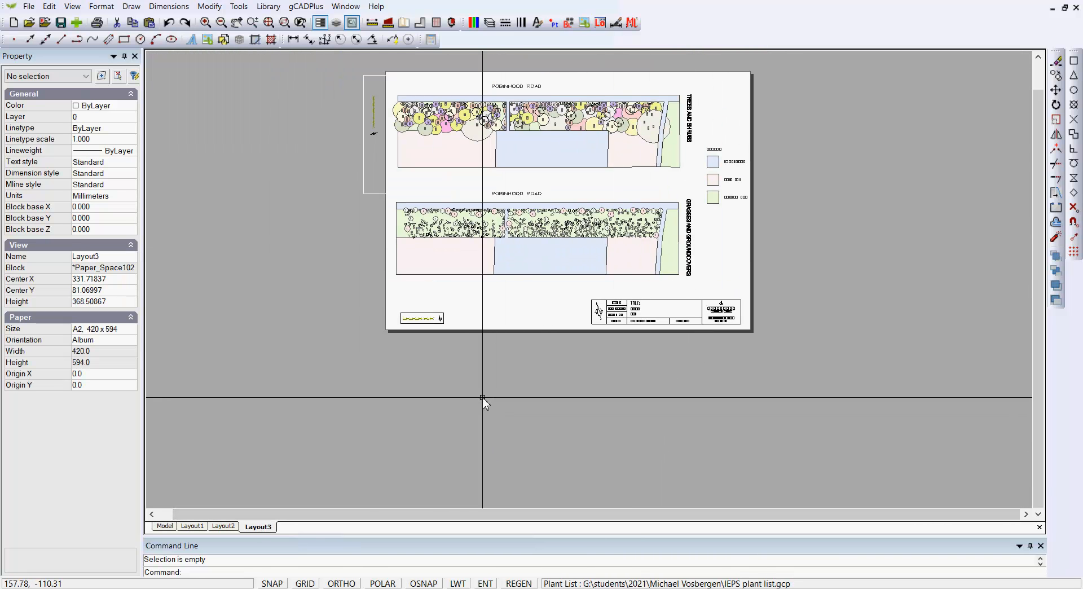
{"action": "scroll", "coordinate": [423, 341], "scroll_direction": "up", "scroll_amount": 2}
{"action": "scroll", "coordinate": [425, 343], "scroll_direction": "up", "scroll_amount": 1}
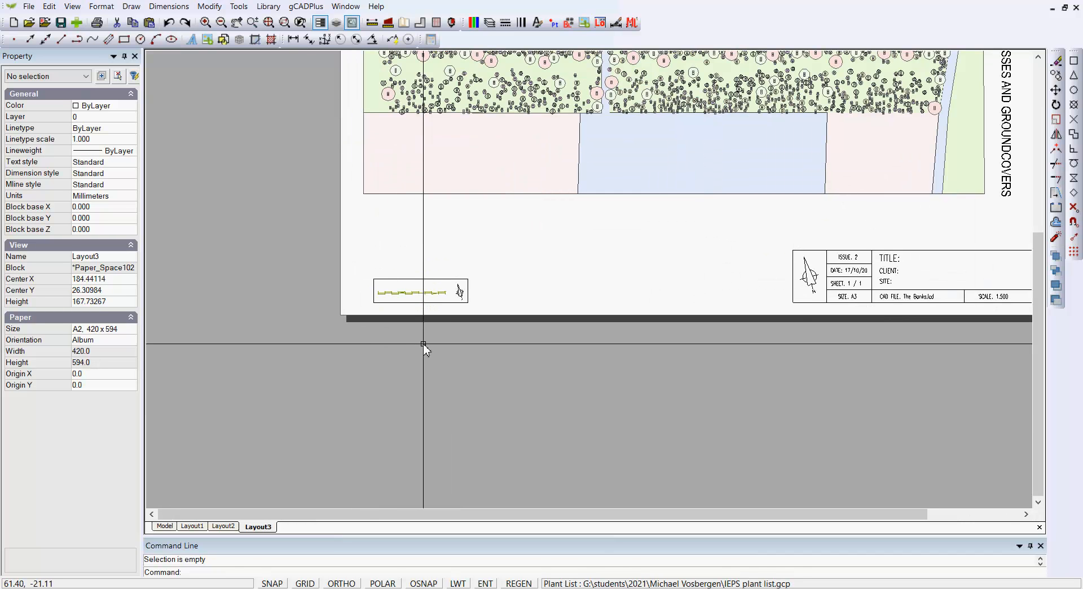
{"action": "middle_click_drag", "start_coordinate": [456, 342], "coordinate": [380, 442]}
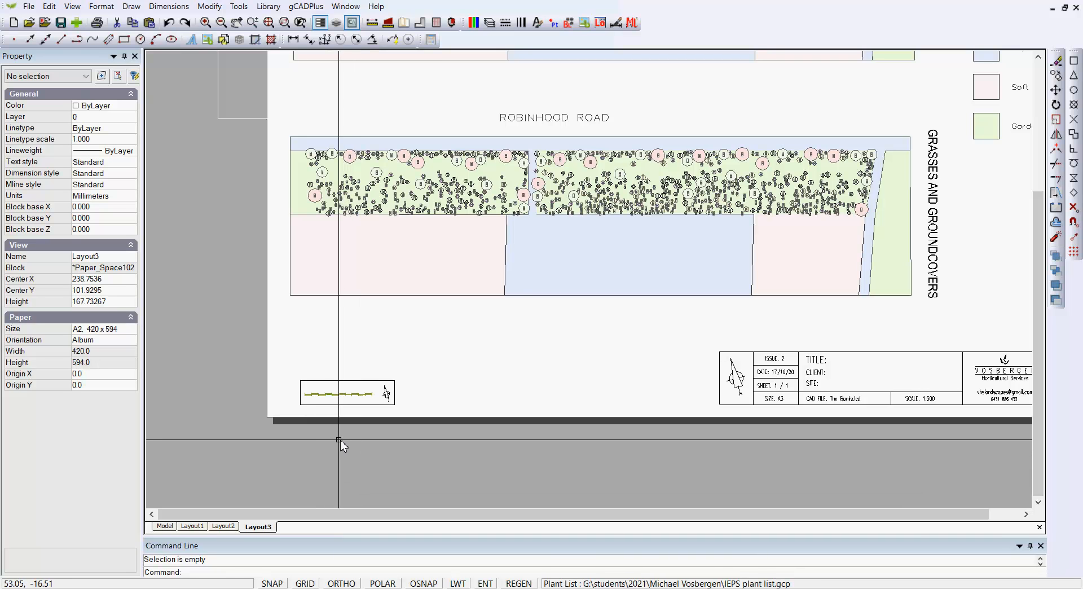
{"action": "left_click", "coordinate": [168, 527]}
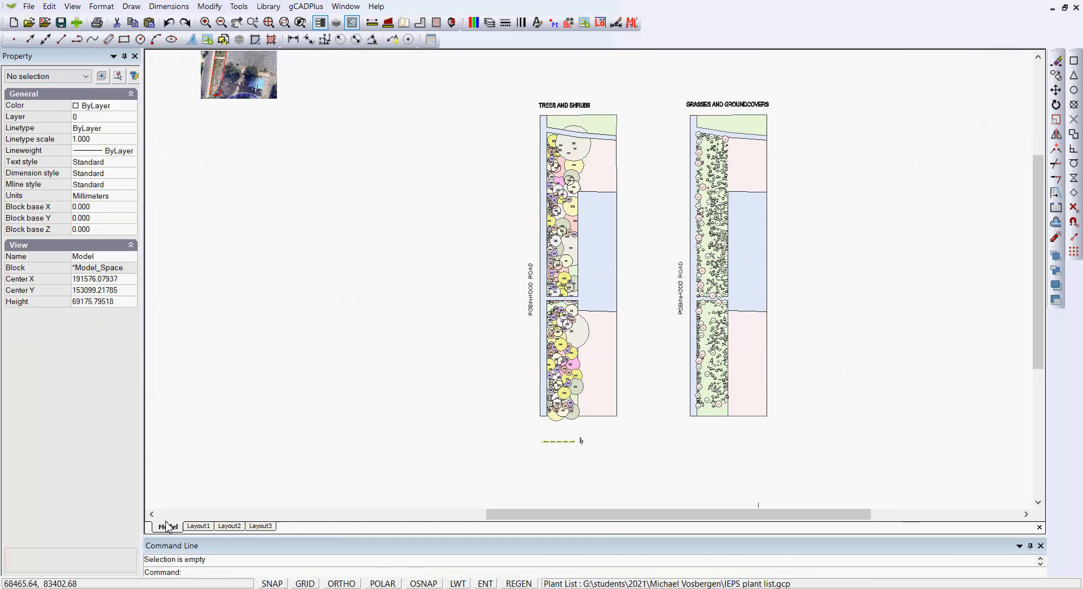
{"action": "scroll", "coordinate": [541, 460], "scroll_direction": "up", "scroll_amount": 2}
{"action": "scroll", "coordinate": [540, 459], "scroll_direction": "up", "scroll_amount": 4}
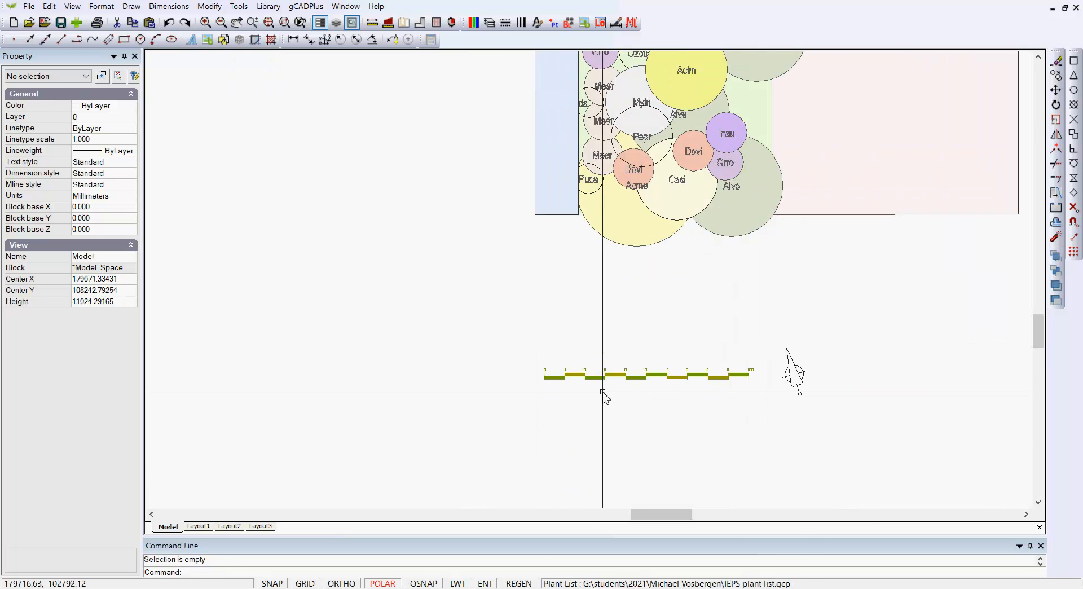
{"action": "left_click", "coordinate": [603, 377]}
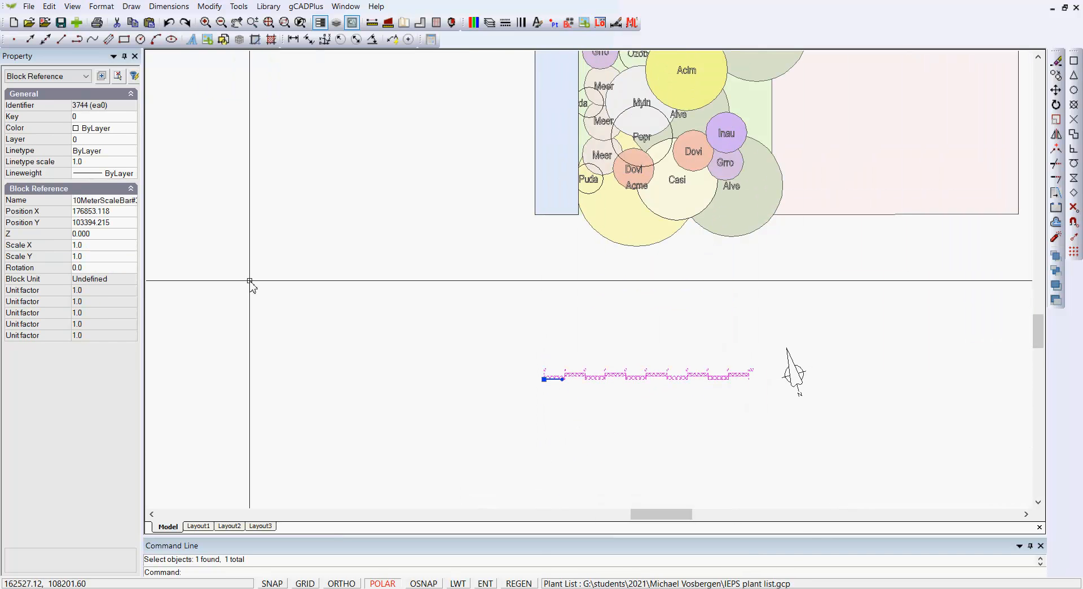
{"action": "key", "text": "Escape"}
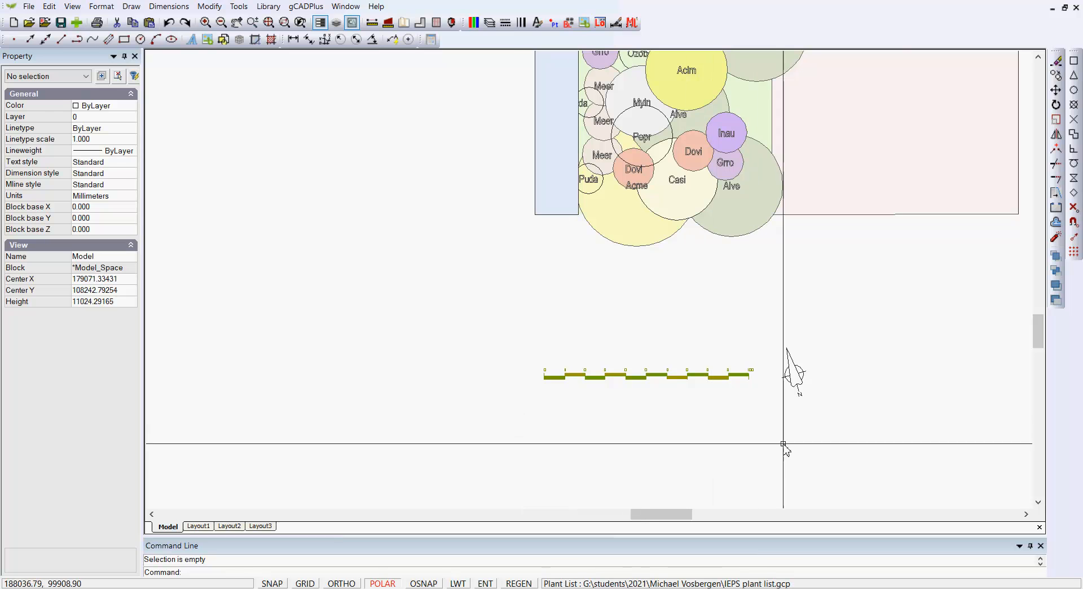
{"action": "left_click", "coordinate": [788, 374]}
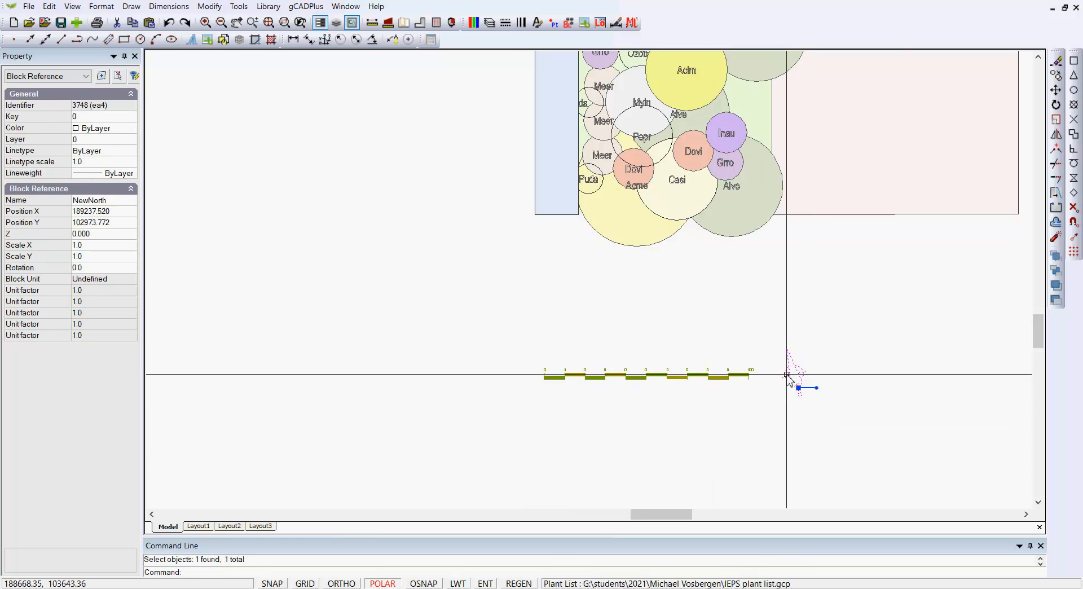
{"action": "key", "text": "Escape"}
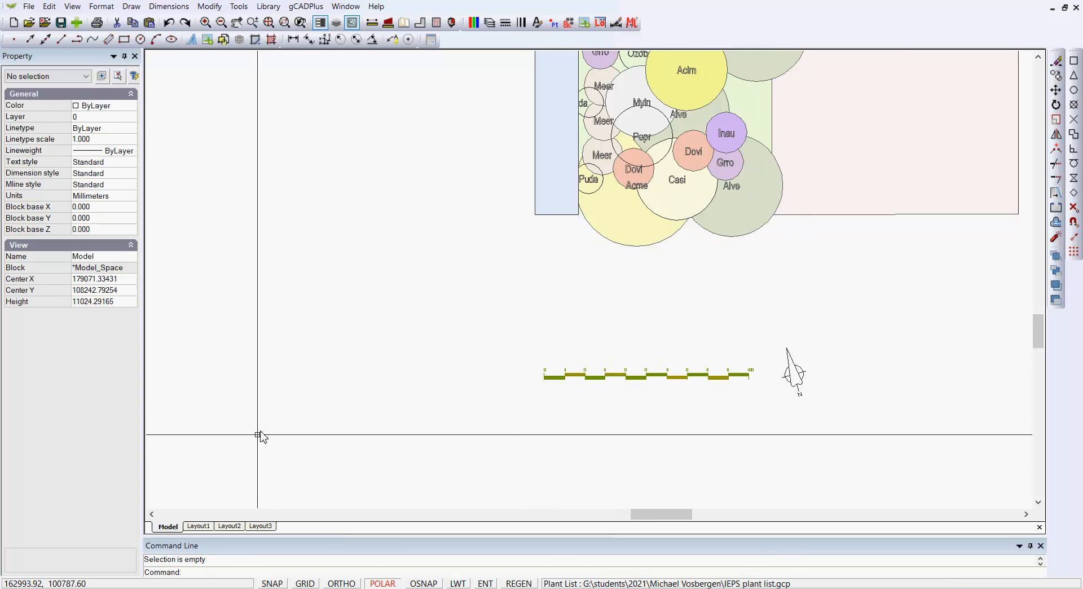
{"action": "left_click", "coordinate": [261, 526]}
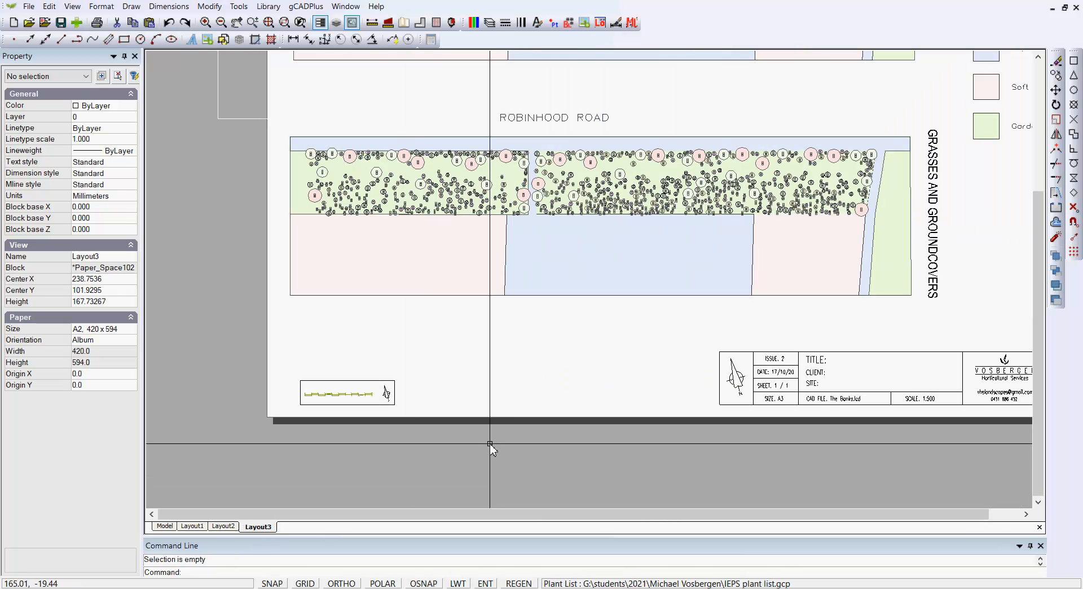
{"action": "scroll", "coordinate": [458, 464], "scroll_direction": "up", "scroll_amount": 1}
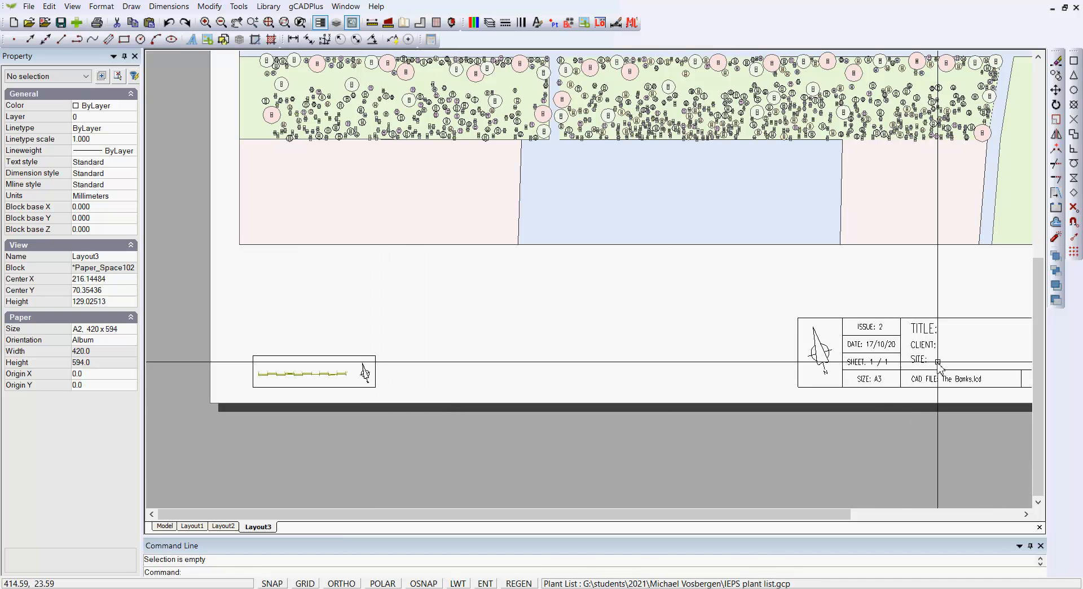
Compare the scale text in the Layout3 title block with the scale bar and north arrow viewport.
{"action": "middle_click_drag", "start_coordinate": [934, 399], "coordinate": [813, 397]}
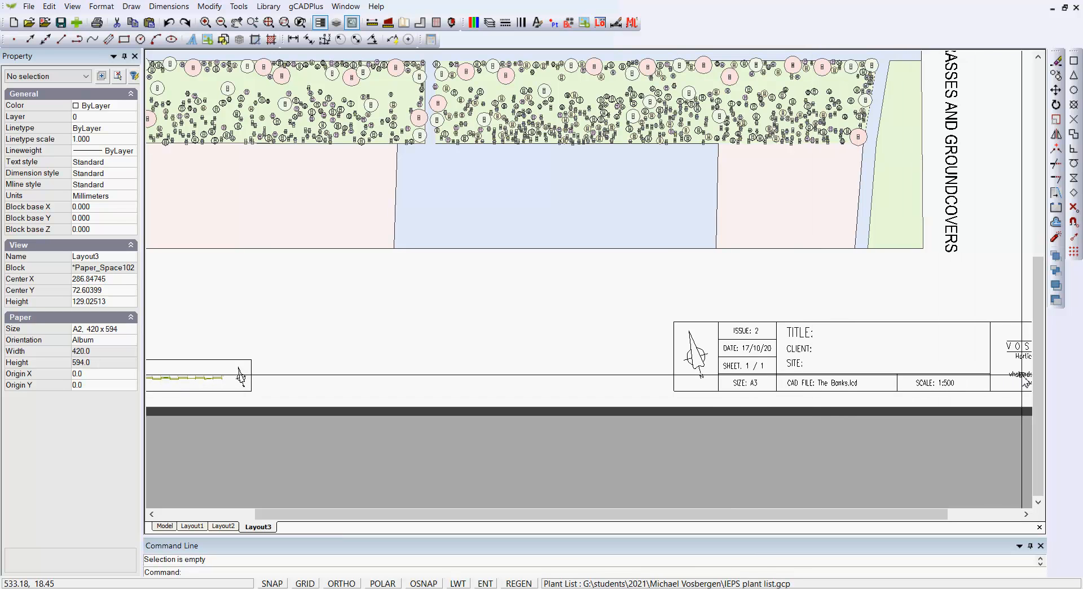
{"action": "scroll", "coordinate": [960, 395], "scroll_direction": "up", "scroll_amount": 4}
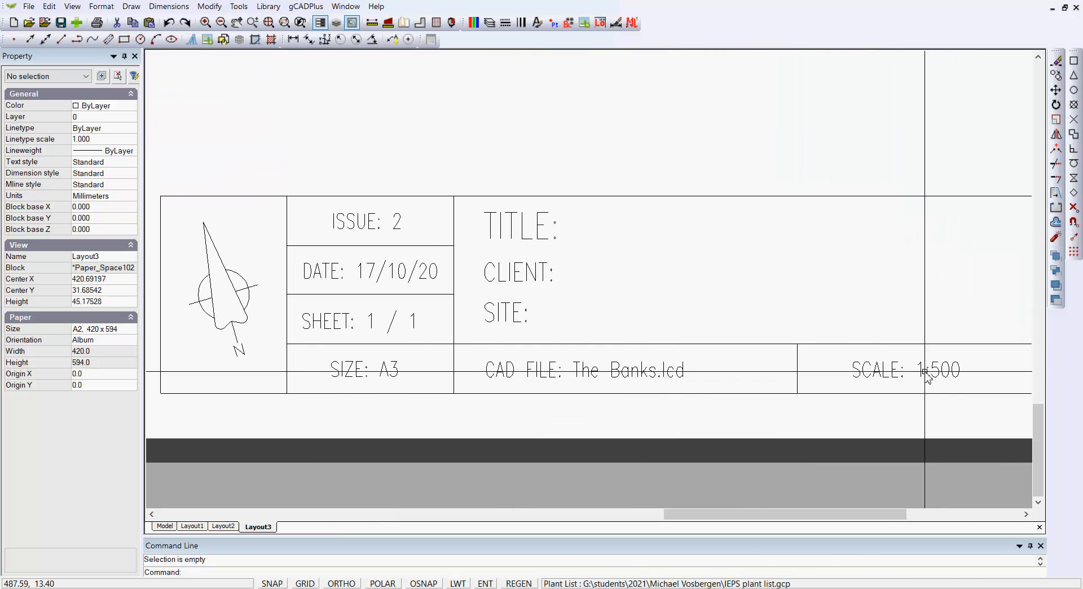
{"action": "scroll", "coordinate": [959, 379], "scroll_direction": "down", "scroll_amount": 3}
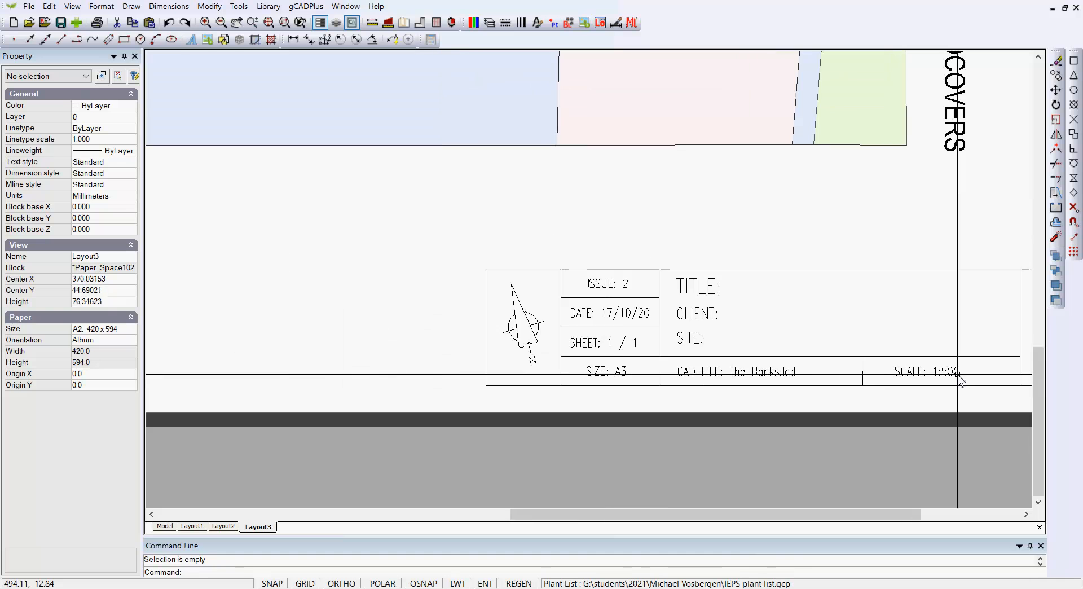
{"action": "scroll", "coordinate": [958, 375], "scroll_direction": "down", "scroll_amount": 4}
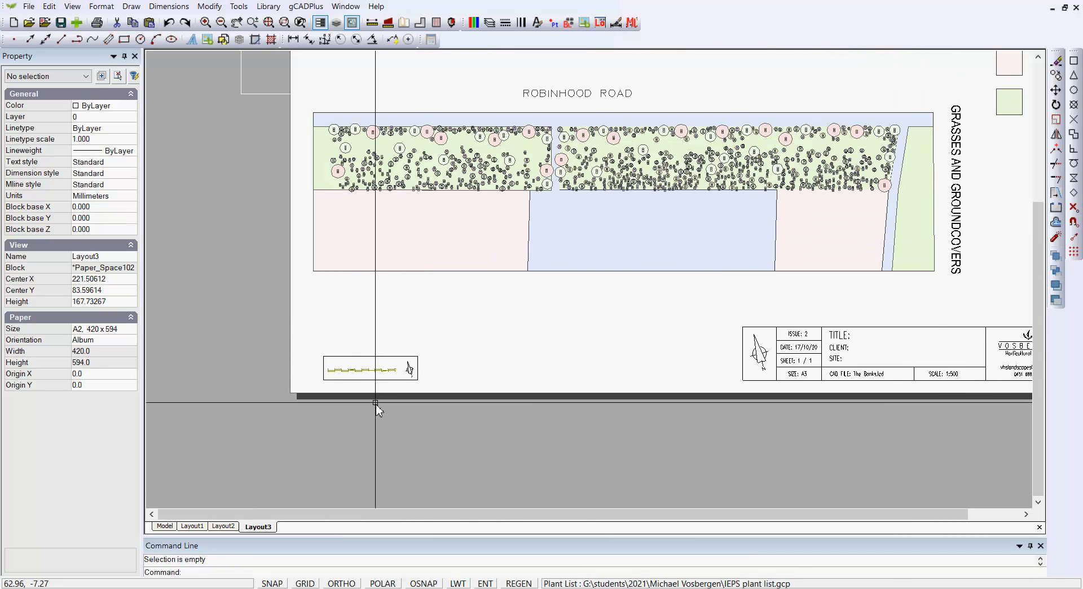
{"action": "scroll", "coordinate": [367, 395], "scroll_direction": "up", "scroll_amount": 5}
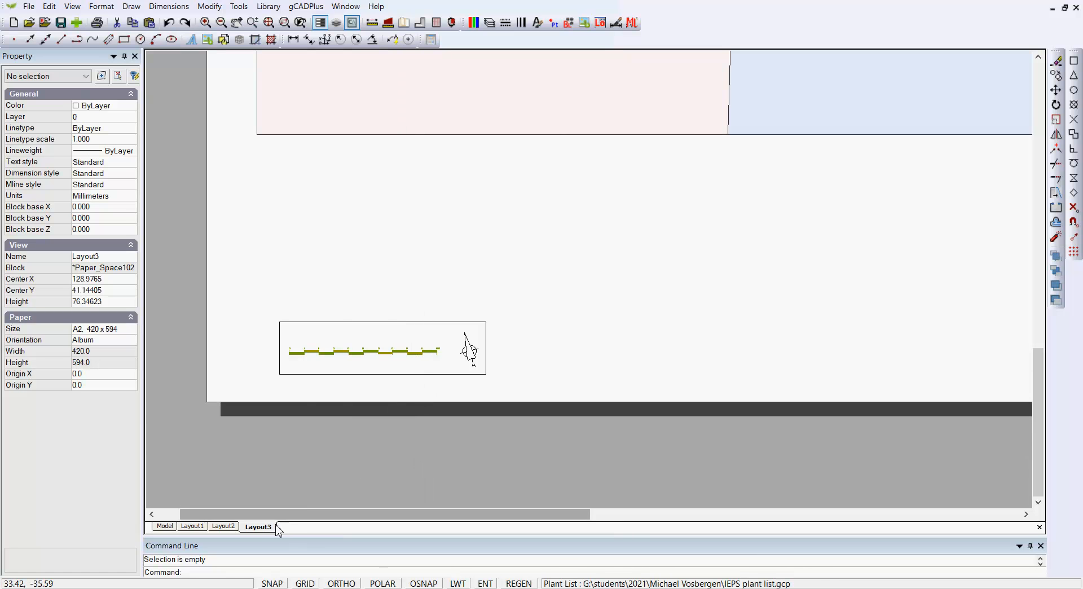
View the scale bar and north arrow viewport's area in model space and display it back on Layout3.
{"action": "left_click", "coordinate": [381, 376]}
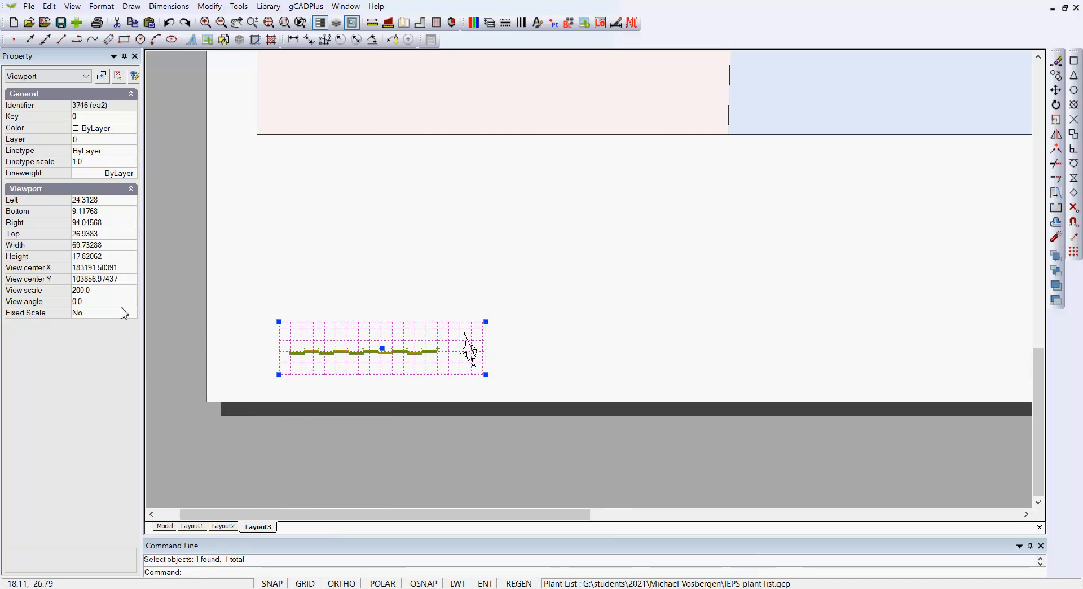
{"action": "key", "text": "Escape"}
{"action": "left_click_drag", "start_coordinate": [339, 472], "coordinate": [418, 420]}
{"action": "double_click", "coordinate": [467, 351]}
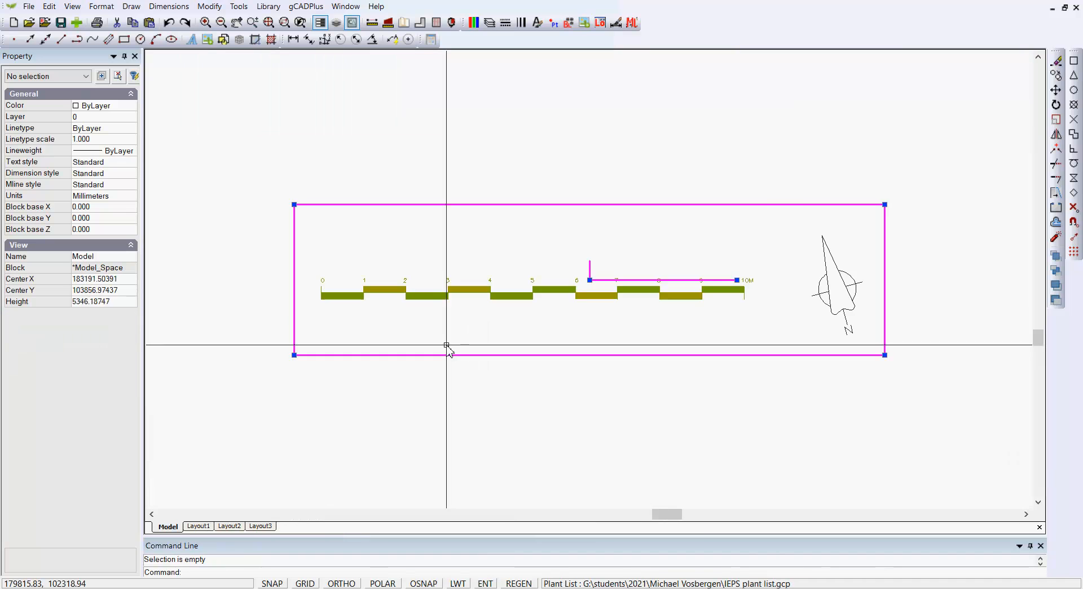
{"action": "scroll", "coordinate": [449, 369], "scroll_direction": "down", "scroll_amount": 5}
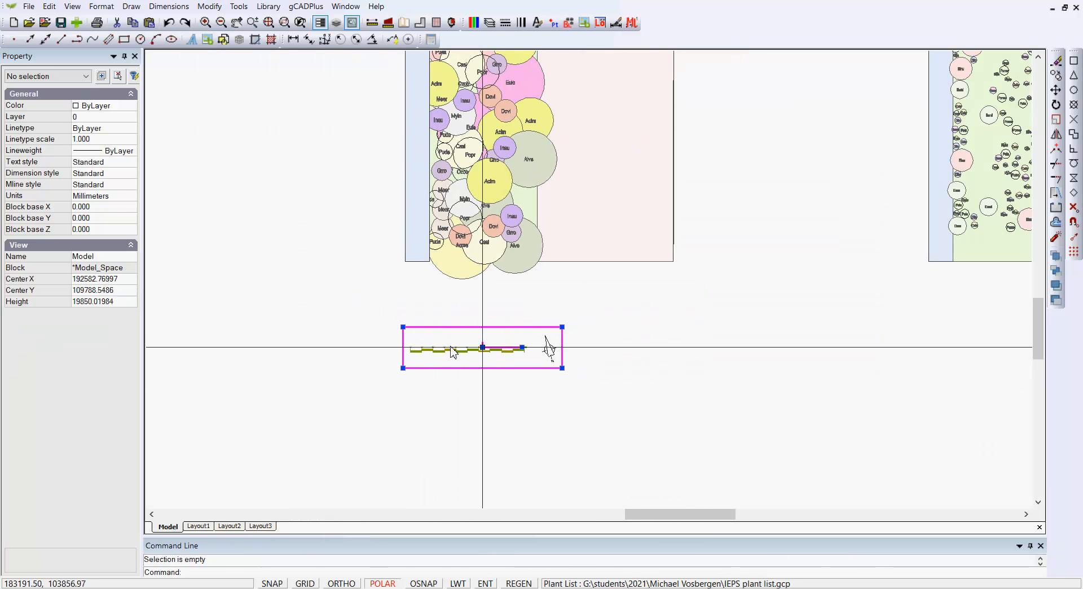
{"action": "right_click", "coordinate": [510, 339]}
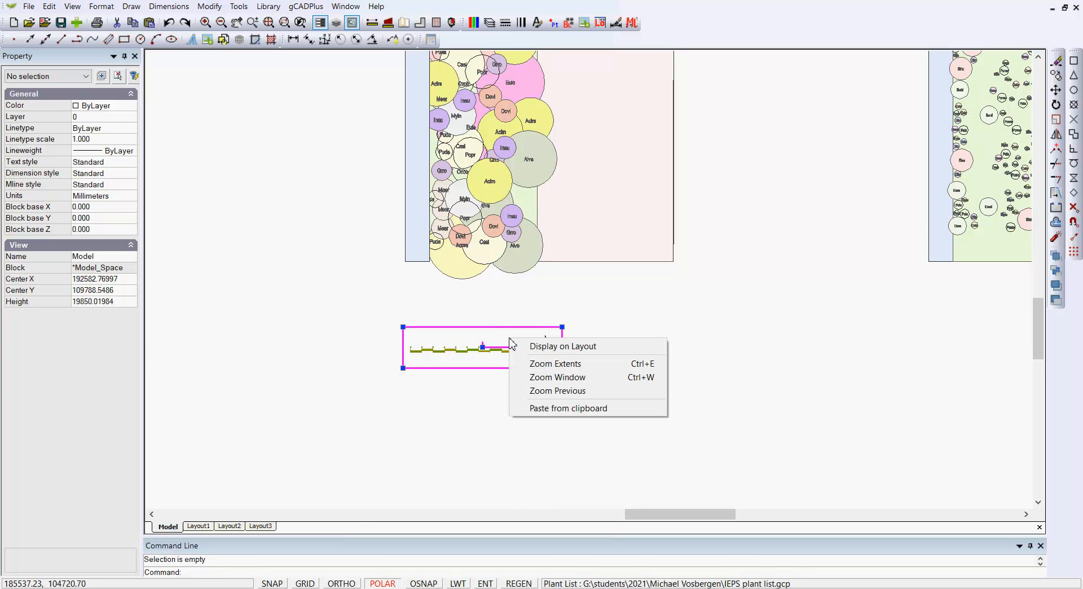
{"action": "left_click", "coordinate": [546, 348]}
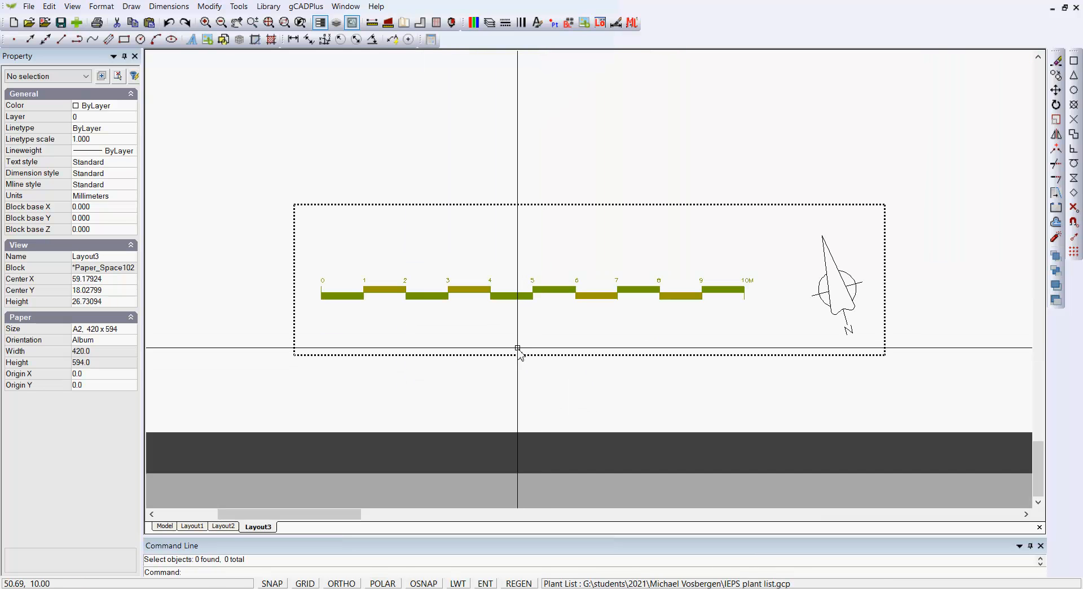
{"action": "scroll", "coordinate": [383, 400], "scroll_direction": "down", "scroll_amount": 2}
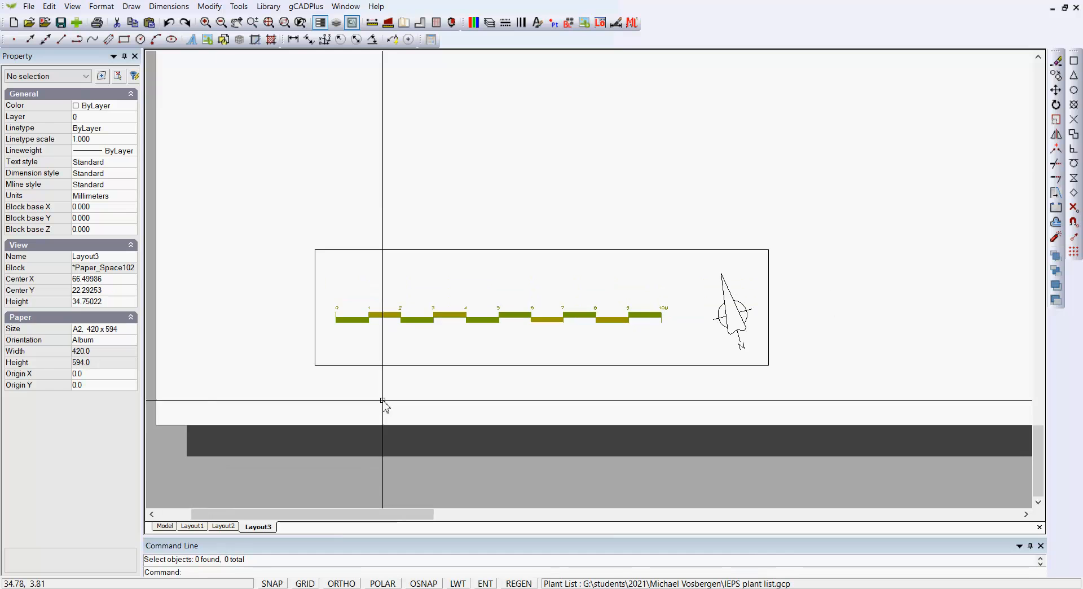
{"action": "scroll", "coordinate": [382, 401], "scroll_direction": "down", "scroll_amount": 1}
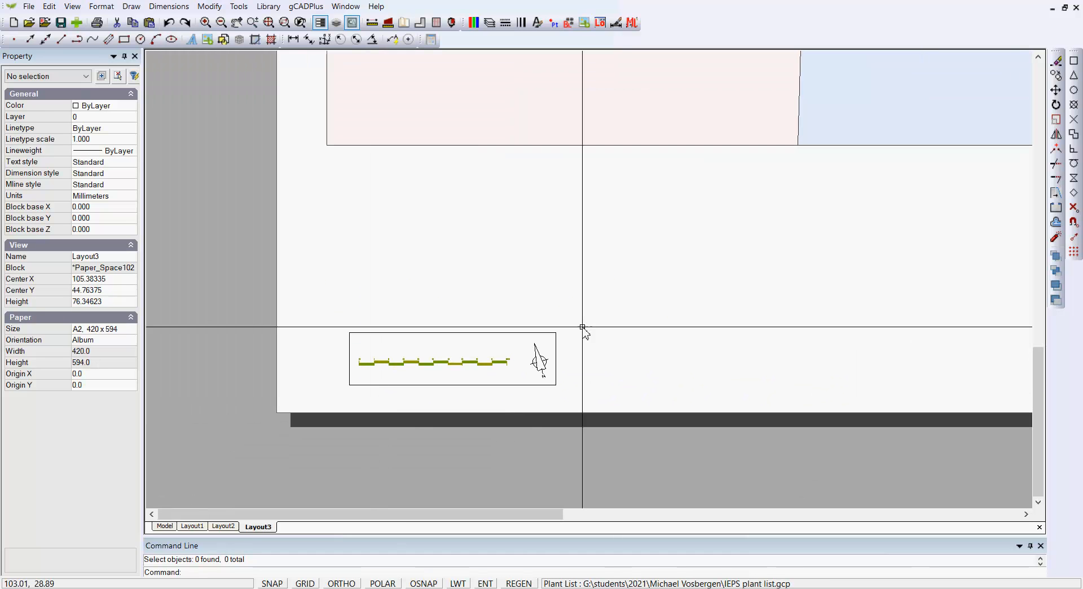
Set the border color of the scale bar and north arrow viewport to 255.
{"action": "left_click", "coordinate": [557, 332]}
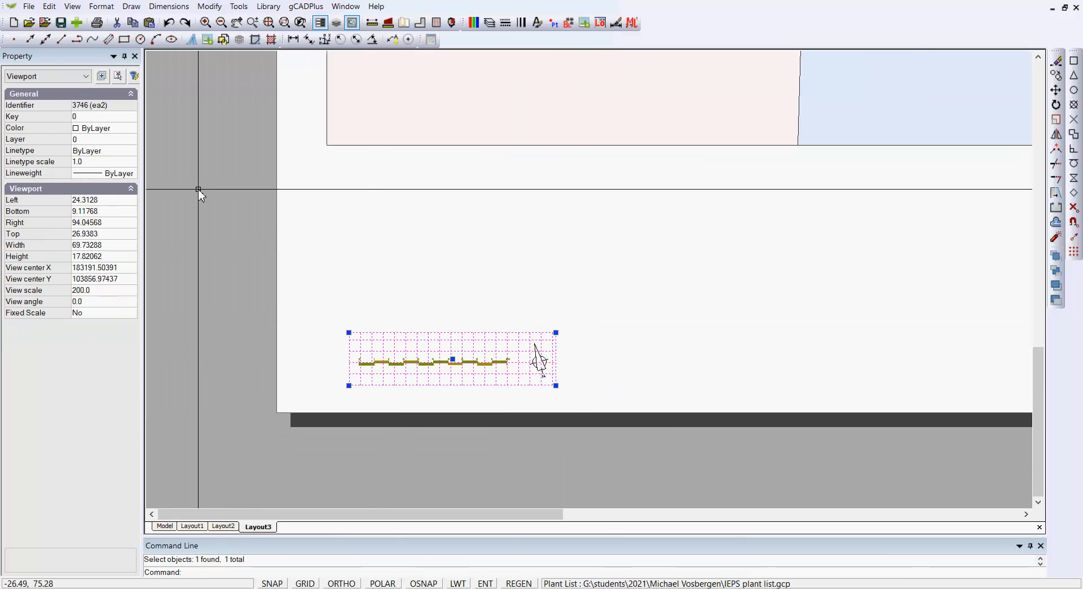
{"action": "left_click", "coordinate": [133, 129]}
{"action": "left_click", "coordinate": [133, 129]}
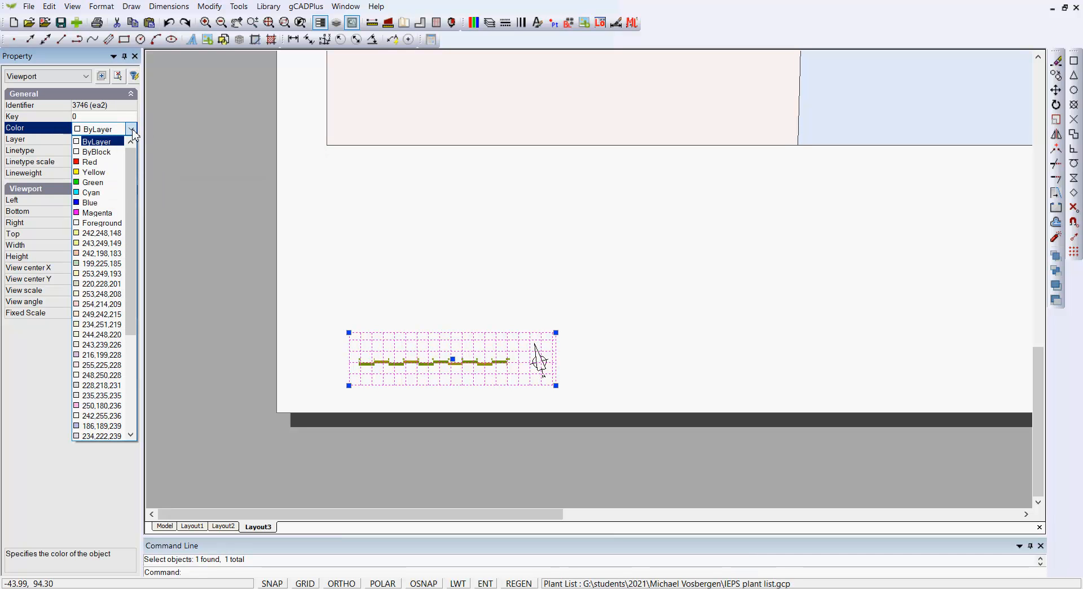
{"action": "left_click_drag", "start_coordinate": [131, 264], "coordinate": [131, 391]}
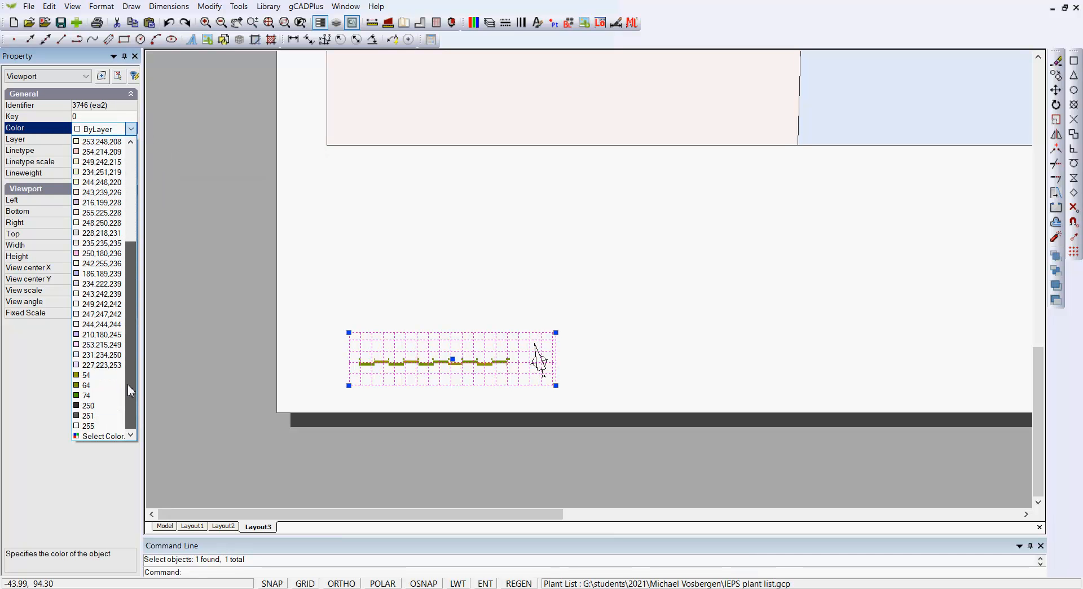
{"action": "key", "text": "Escape"}
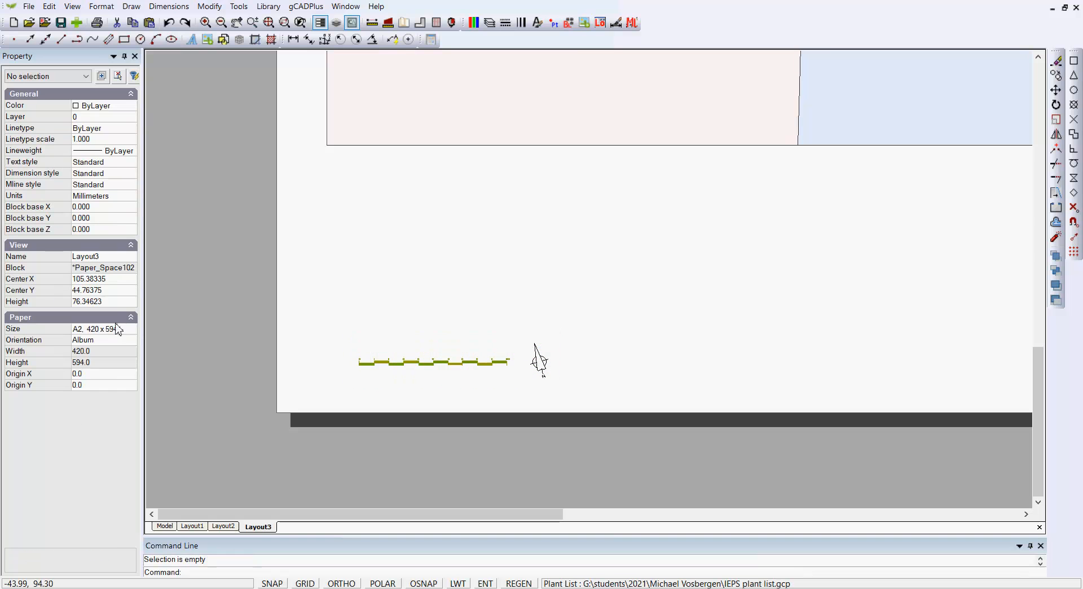
Open the MVTitleBlock title block on Layout3 for block editing.
{"action": "scroll", "coordinate": [454, 268], "scroll_direction": "down", "scroll_amount": 3}
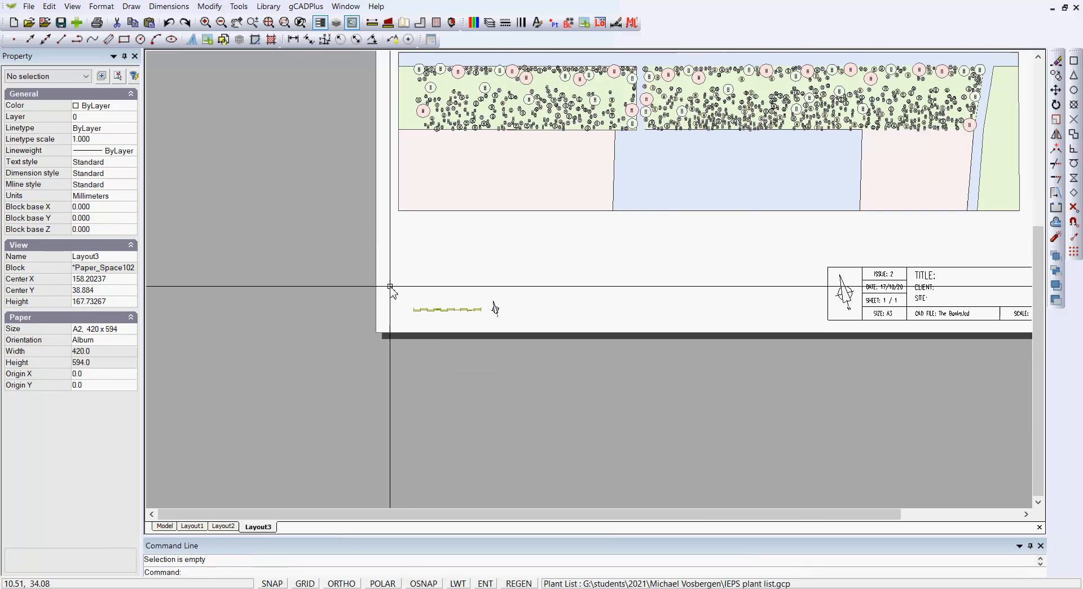
{"action": "middle_click_drag", "start_coordinate": [660, 223], "coordinate": [633, 224]}
{"action": "scroll", "coordinate": [496, 261], "scroll_direction": "down", "scroll_amount": 2}
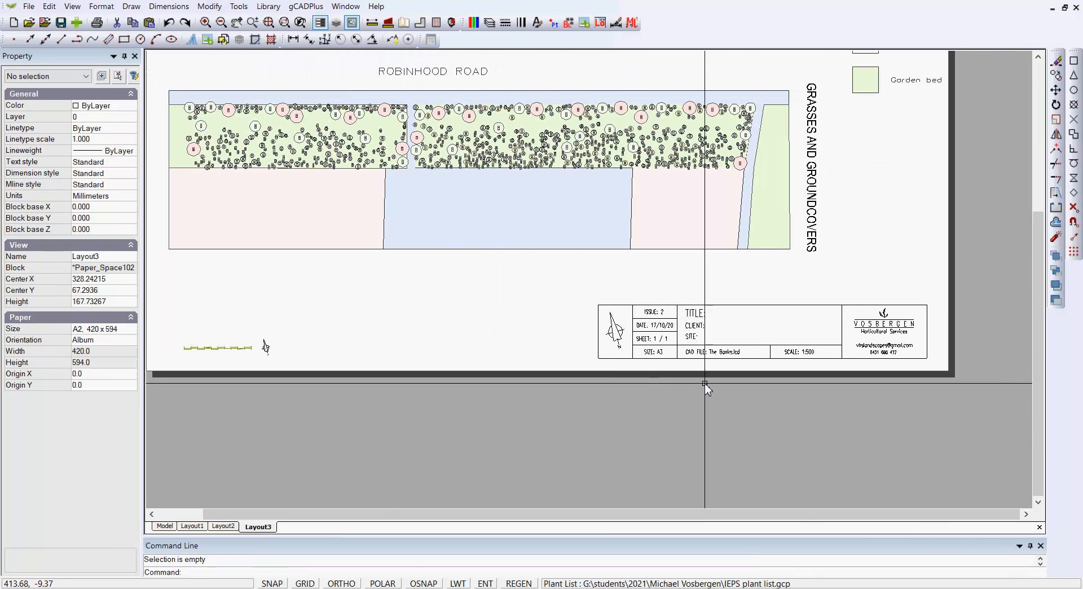
{"action": "scroll", "coordinate": [832, 358], "scroll_direction": "up", "scroll_amount": 4}
{"action": "left_click", "coordinate": [834, 346]}
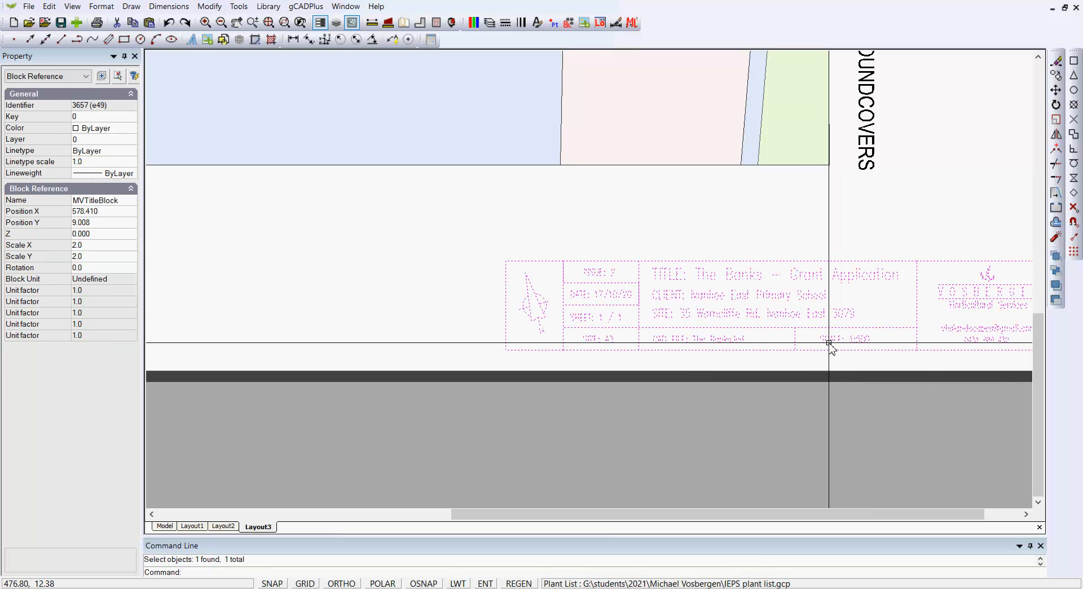
{"action": "right_click", "coordinate": [798, 317]}
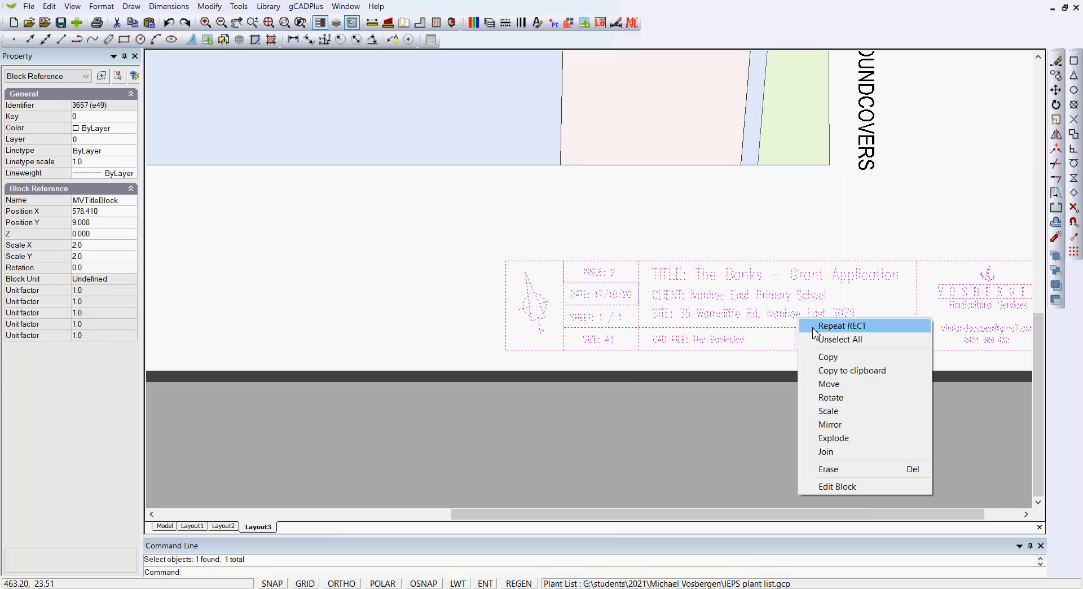
{"action": "left_click", "coordinate": [856, 487]}
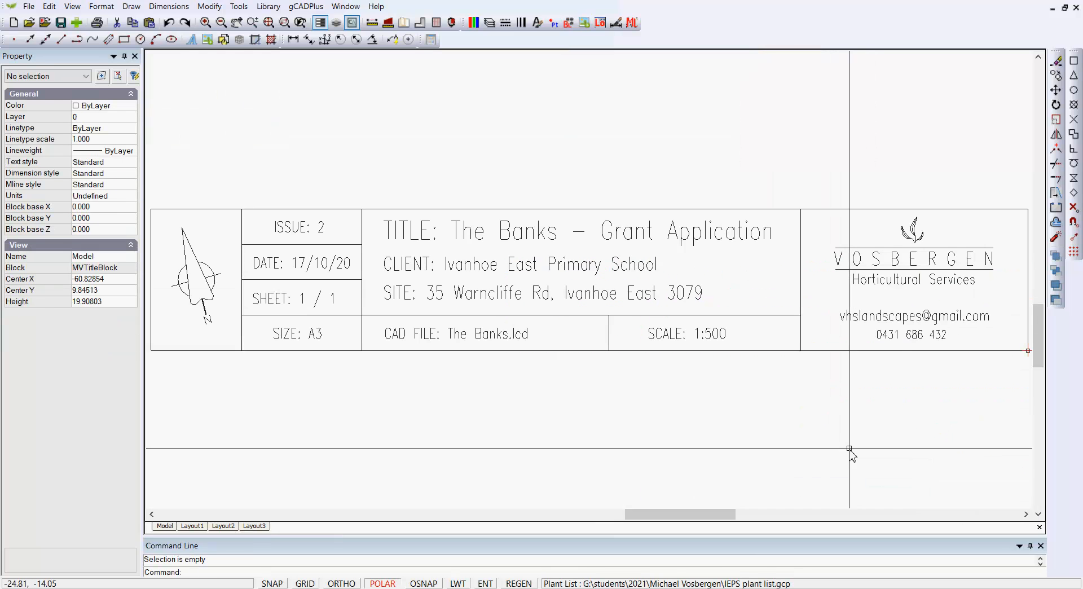
Change the title block's scale text to "SCALE: 1:200", close the block editor and clear the selection.
{"action": "left_click", "coordinate": [726, 338]}
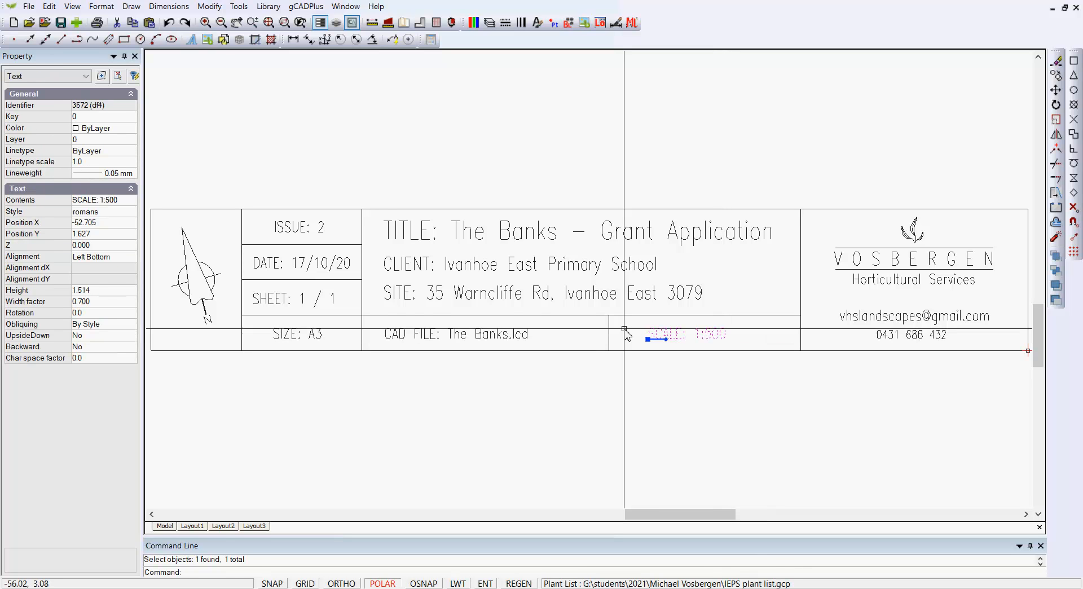
{"action": "left_click", "coordinate": [126, 201]}
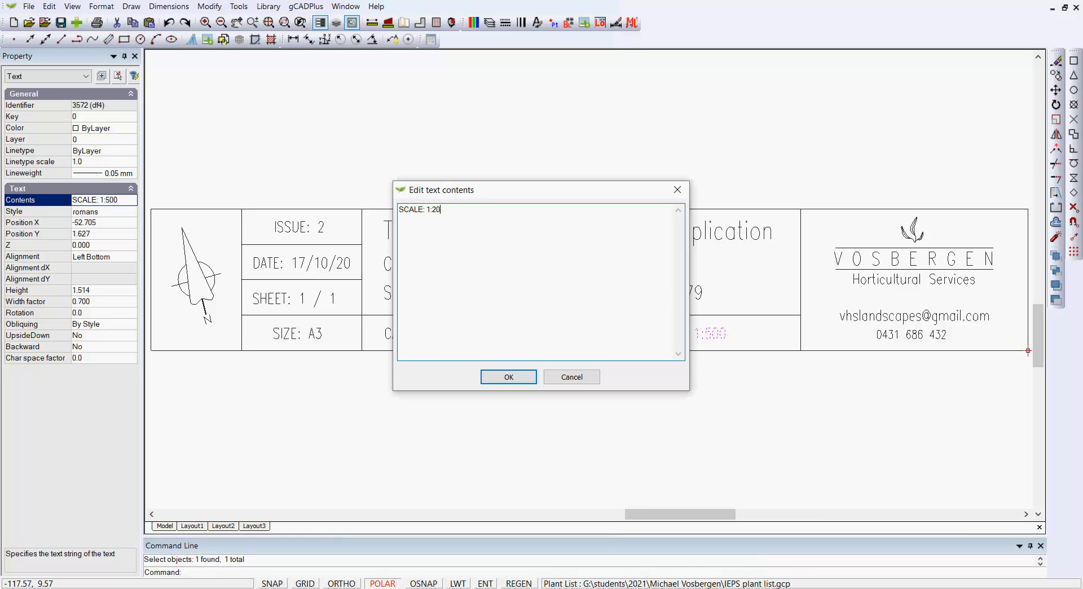
{"action": "left_click", "coordinate": [519, 378]}
{"action": "right_click", "coordinate": [541, 386]}
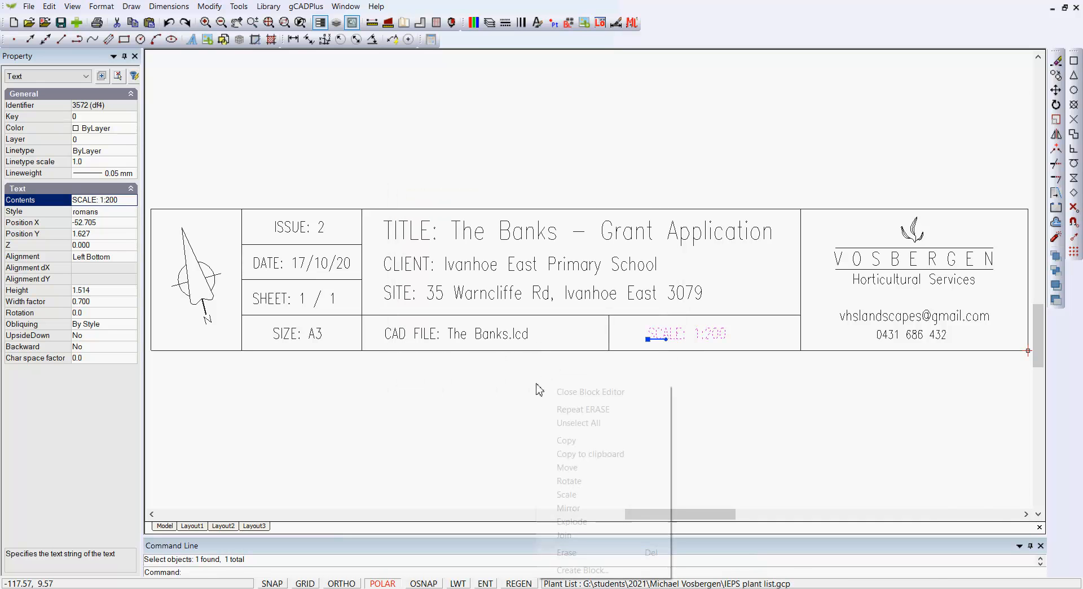
{"action": "left_click", "coordinate": [568, 389]}
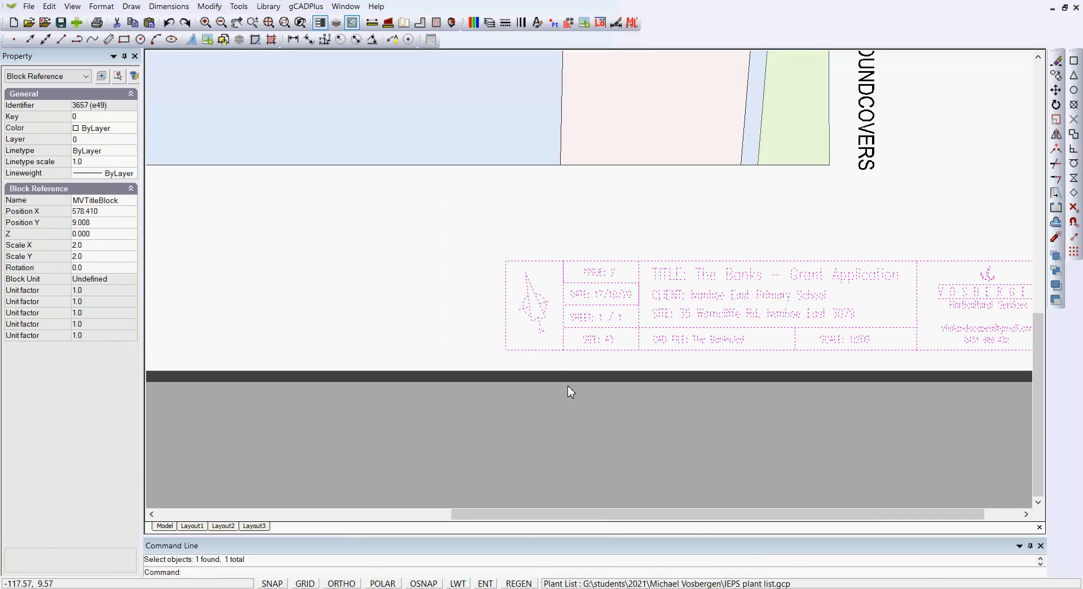
{"action": "right_click", "coordinate": [549, 410]}
{"action": "left_click", "coordinate": [592, 434]}
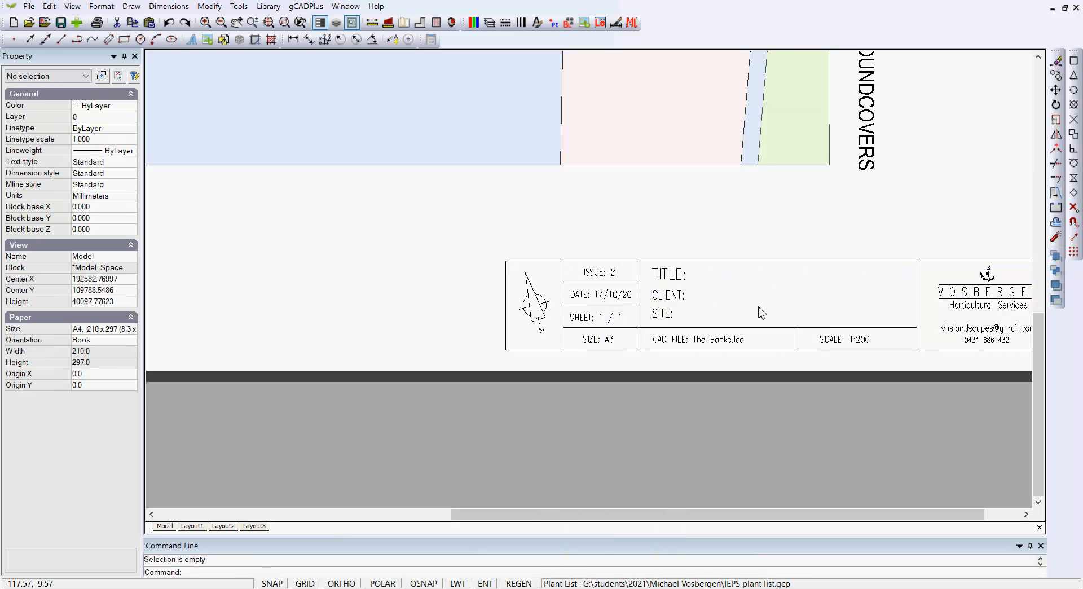
Inspect the filled rectangle masking the title text in the Layout3 title block.
{"action": "scroll", "coordinate": [749, 304], "scroll_direction": "up", "scroll_amount": 1}
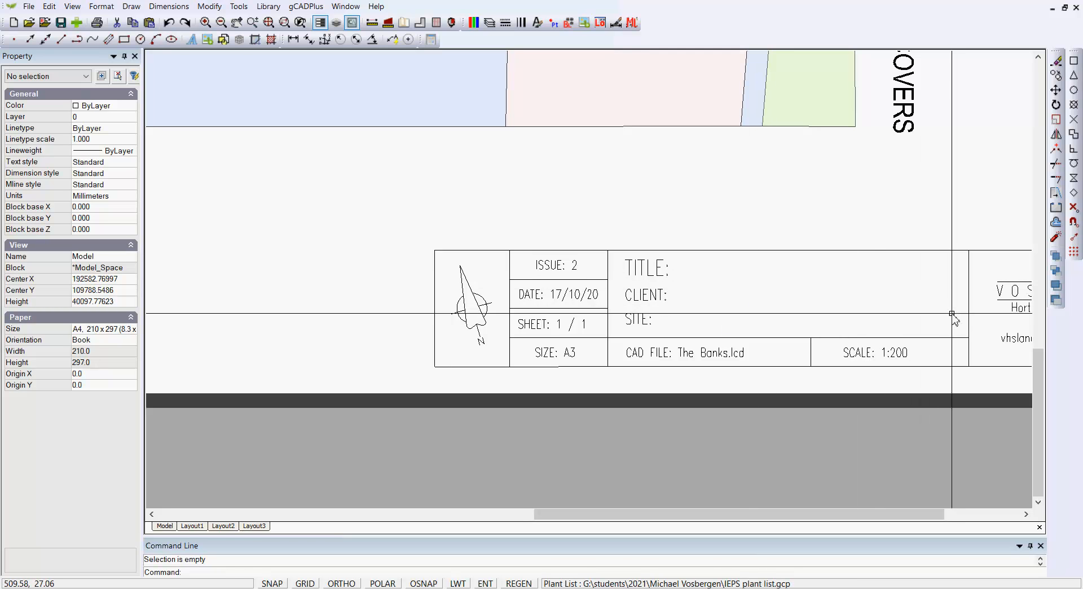
{"action": "left_click", "coordinate": [910, 269]}
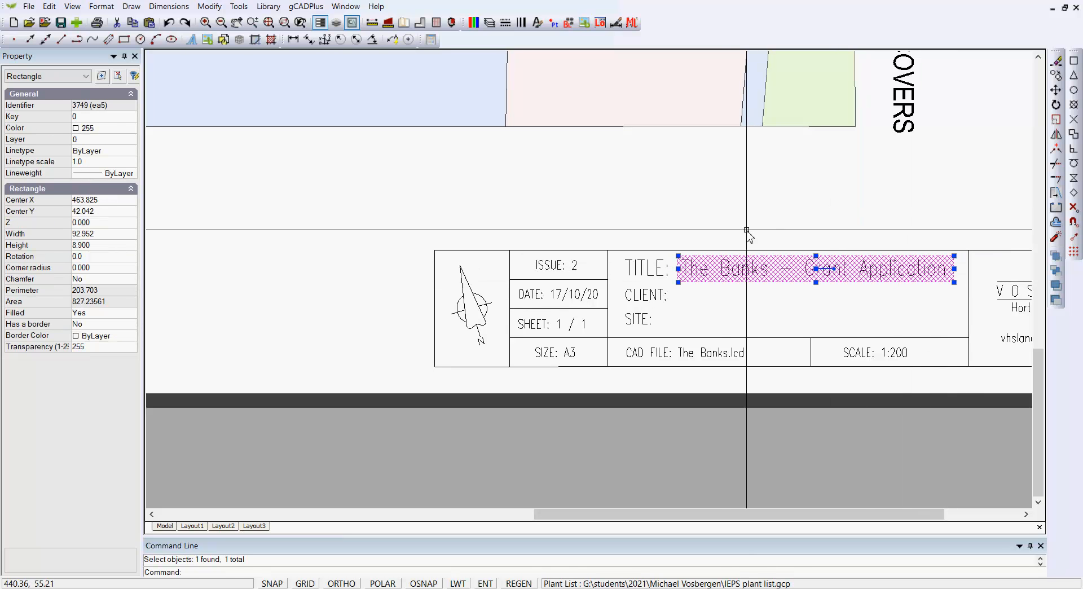
{"action": "key", "text": "Delete"}
Examine the overall Layout3 sheet and the rotated scale bar and north arrow beside the trees and shrubs plan.
{"action": "scroll", "coordinate": [716, 215], "scroll_direction": "down", "scroll_amount": 3}
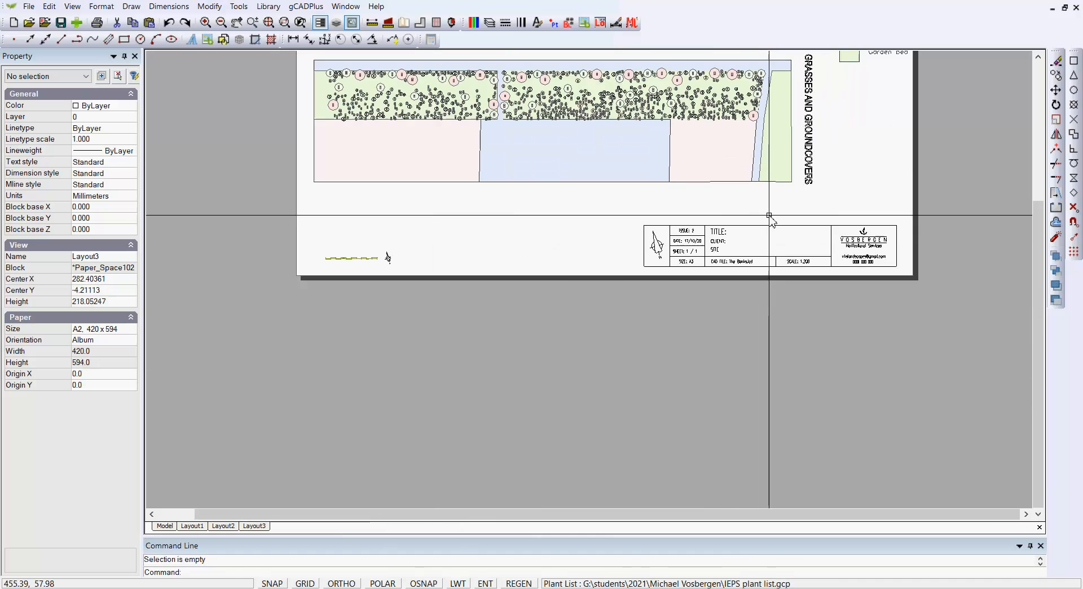
{"action": "middle_click_drag", "start_coordinate": [570, 293], "coordinate": [578, 416]}
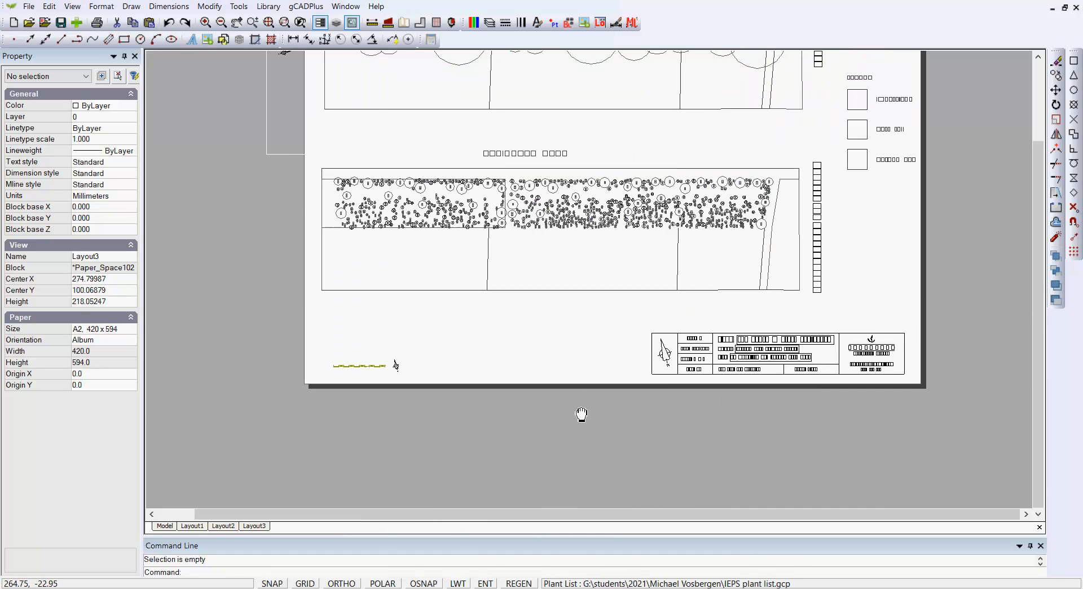
{"action": "scroll", "coordinate": [564, 421], "scroll_direction": "down", "scroll_amount": 1}
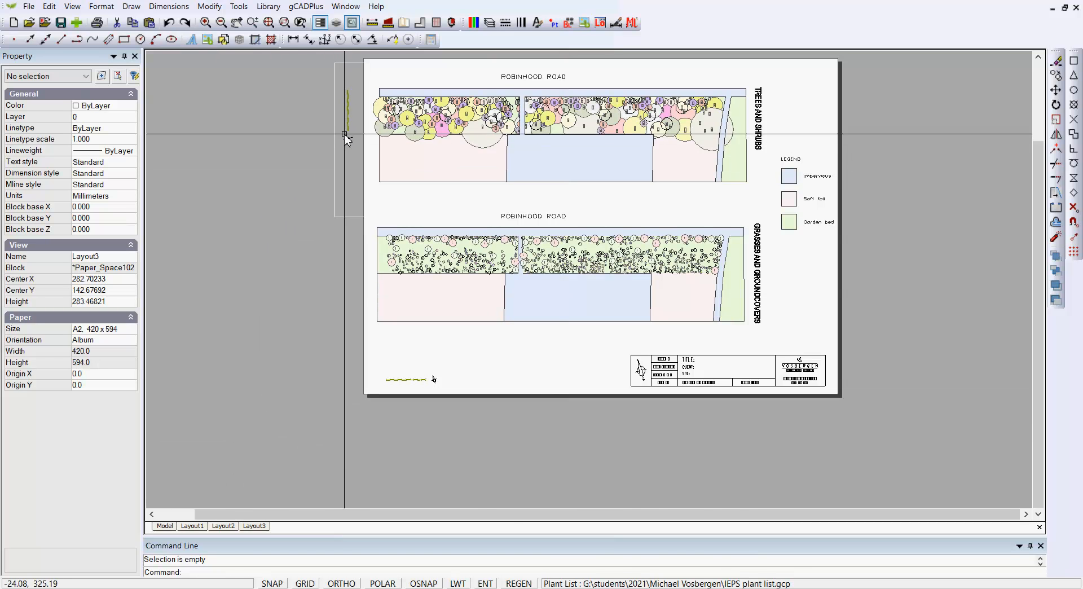
{"action": "scroll", "coordinate": [345, 139], "scroll_direction": "up", "scroll_amount": 4}
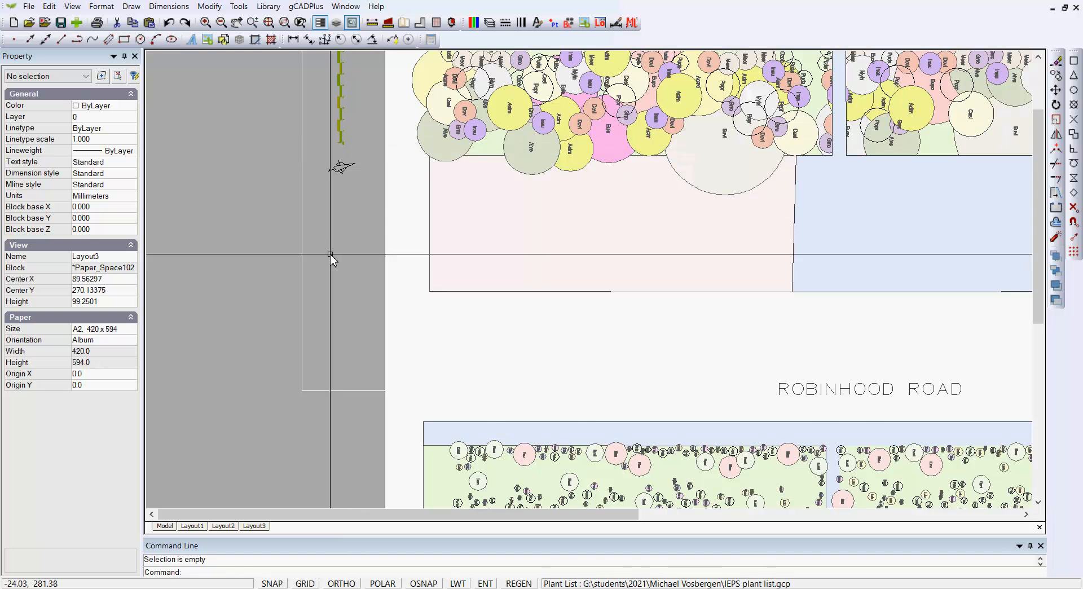
{"action": "scroll", "coordinate": [326, 262], "scroll_direction": "down", "scroll_amount": 3}
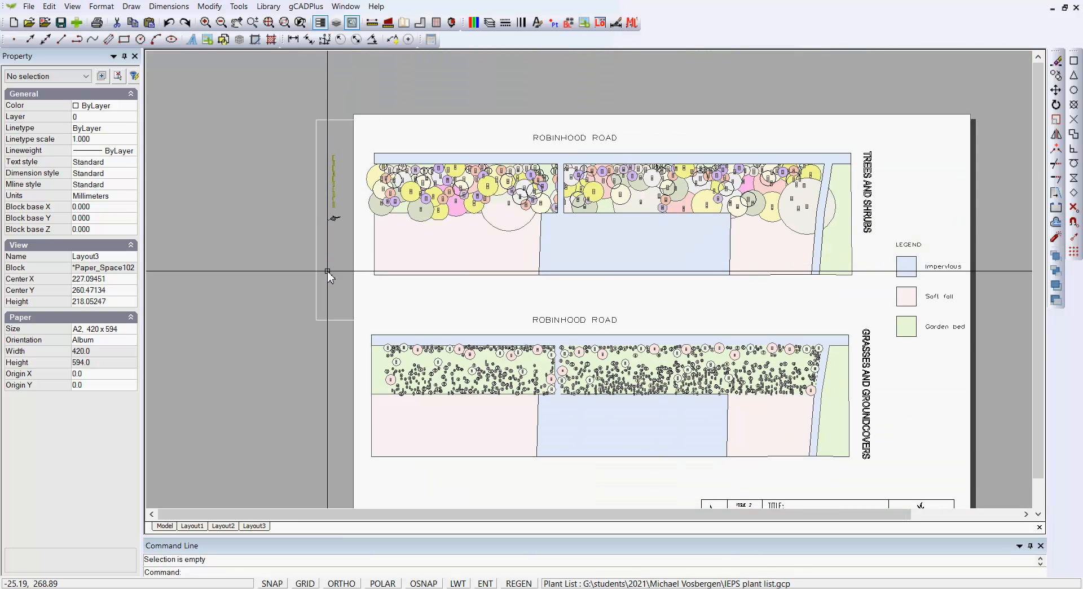
{"action": "scroll", "coordinate": [338, 186], "scroll_direction": "up", "scroll_amount": 1}
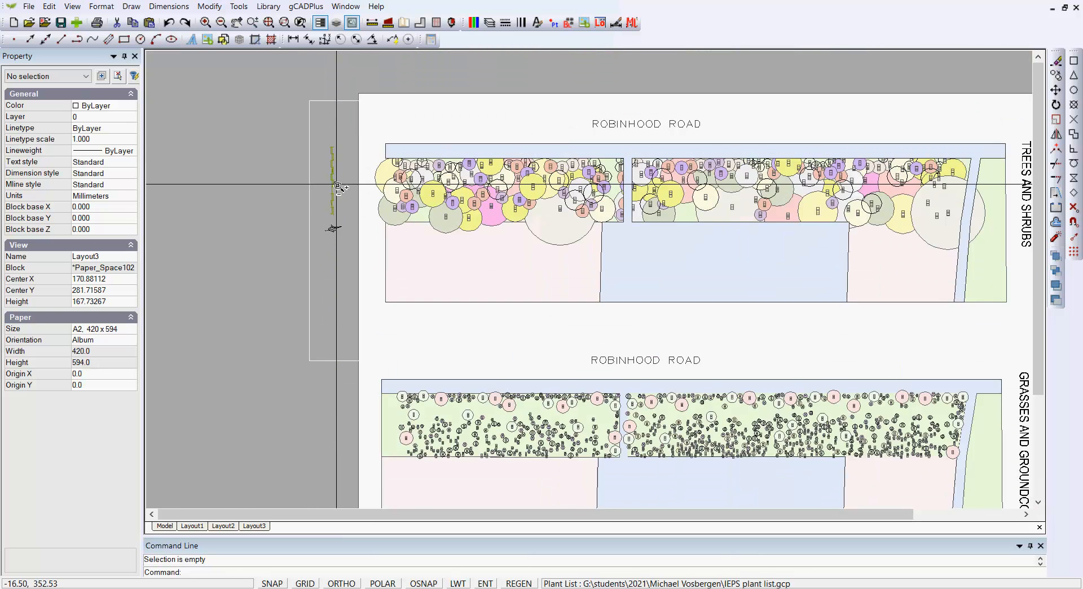
{"action": "scroll", "coordinate": [338, 186], "scroll_direction": "up", "scroll_amount": 1}
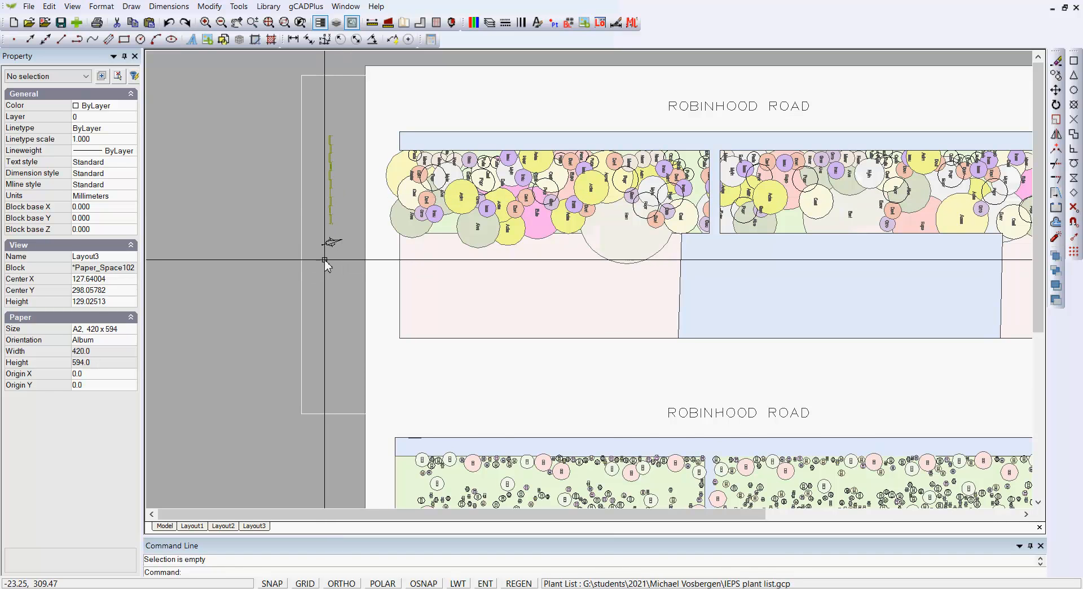
Examine the horizontal planting plans in model space and on Layout4, and check the drawing's layer properties without changing them.
{"action": "scroll", "coordinate": [326, 262], "scroll_direction": "down", "scroll_amount": 2}
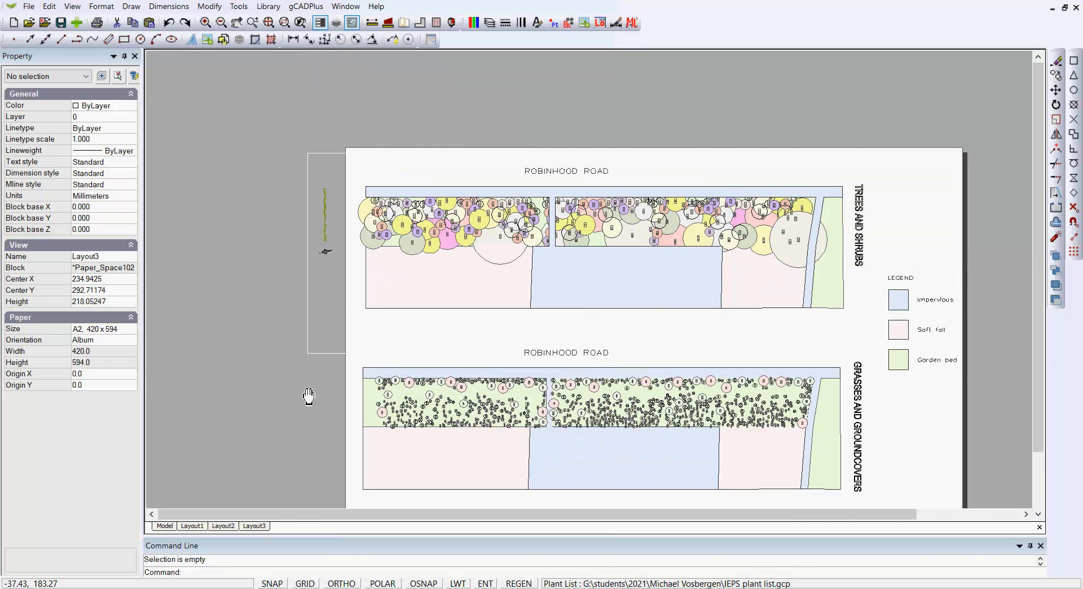
{"action": "middle_click_drag", "start_coordinate": [309, 397], "coordinate": [265, 337]}
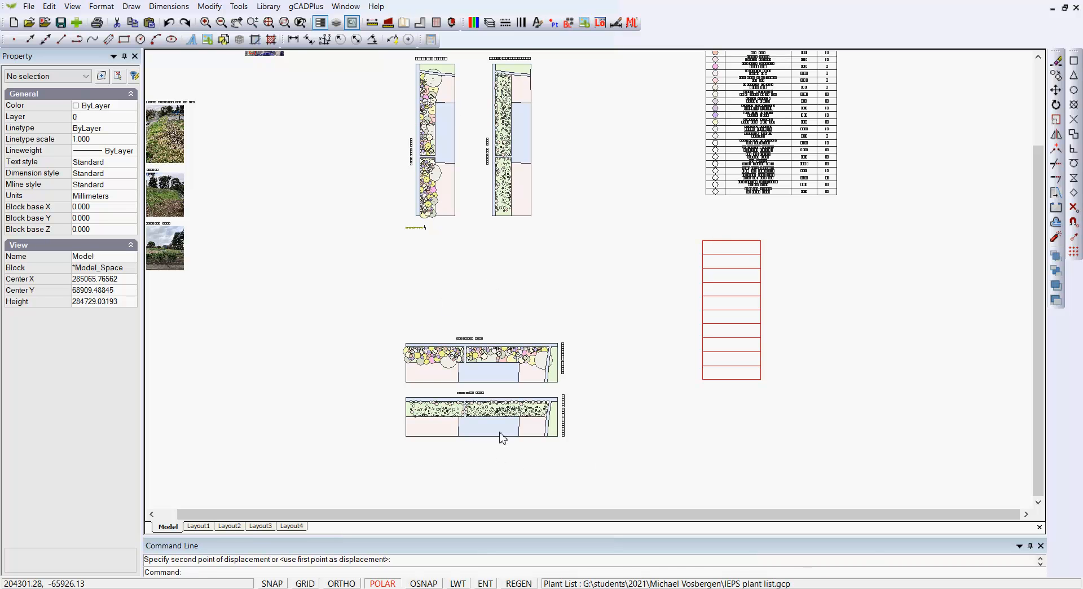
{"action": "scroll", "coordinate": [465, 392], "scroll_direction": "up", "scroll_amount": 5}
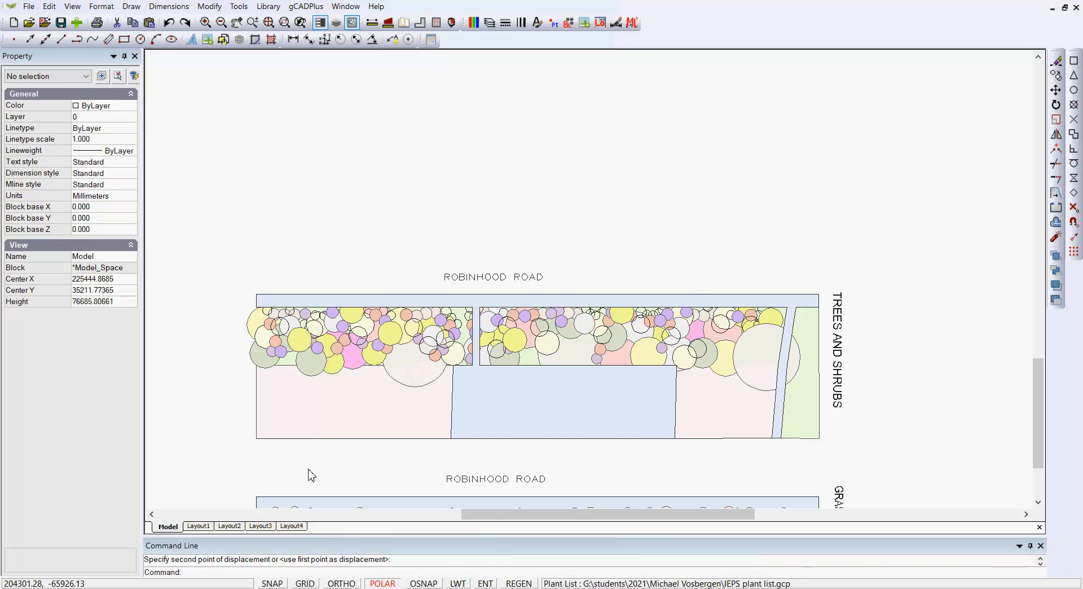
{"action": "left_click", "coordinate": [291, 526]}
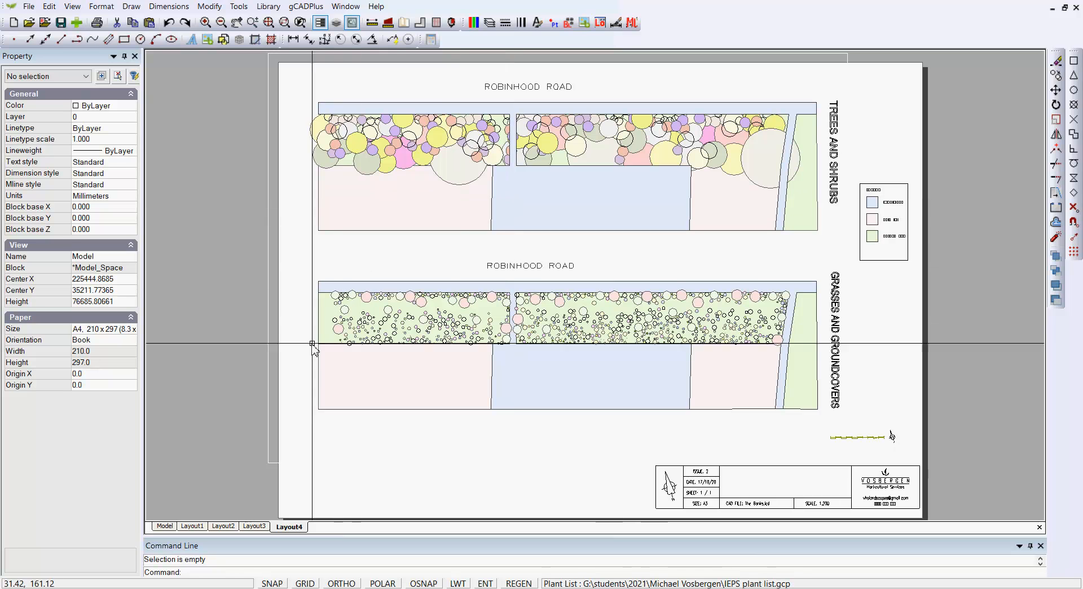
{"action": "left_click", "coordinate": [166, 526]}
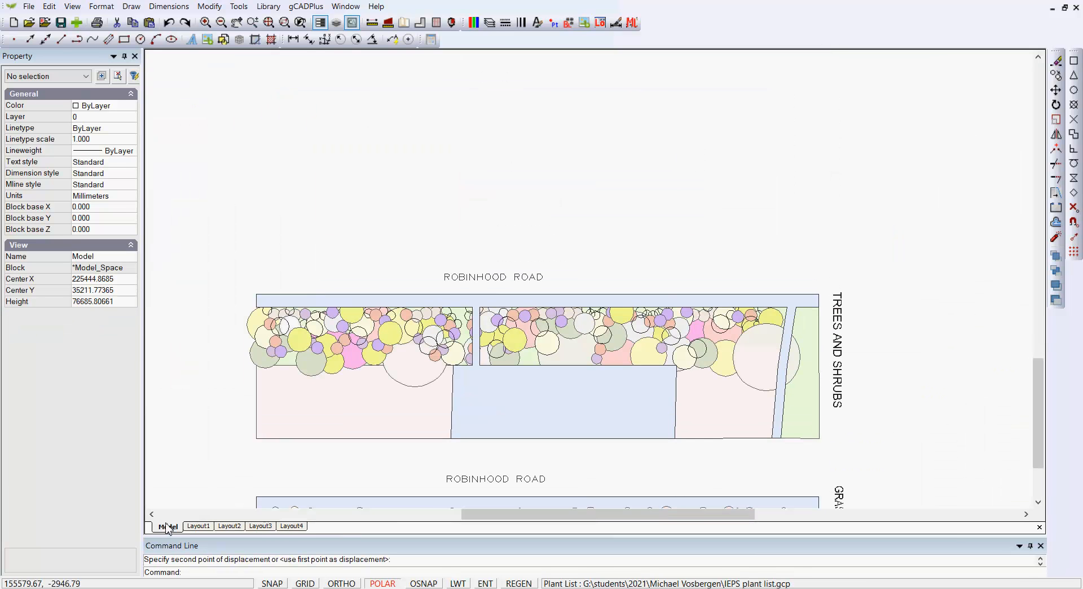
{"action": "left_click", "coordinate": [490, 22]}
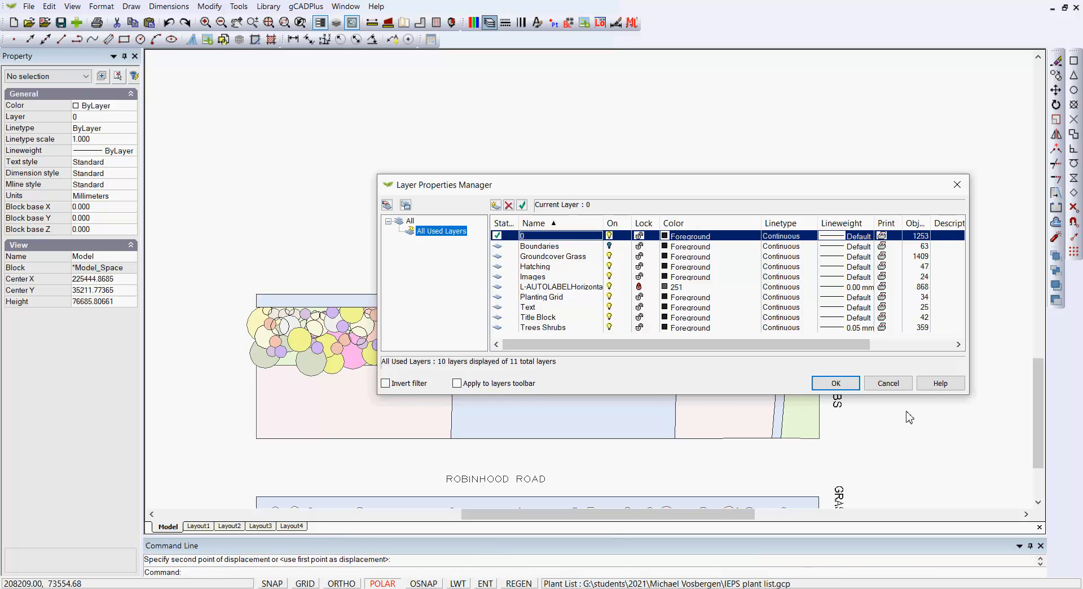
{"action": "left_click", "coordinate": [892, 389]}
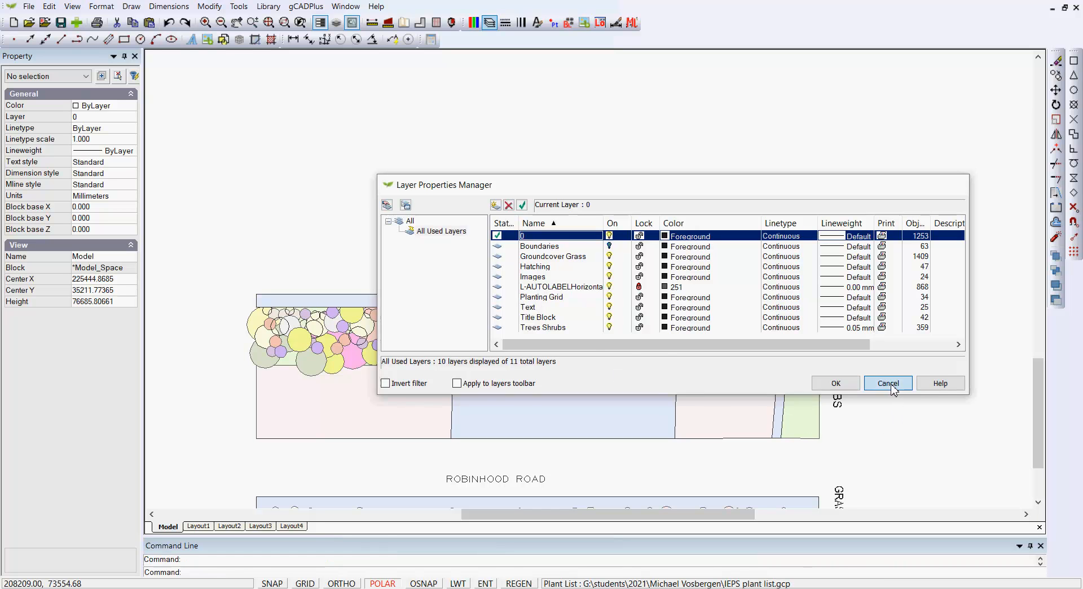
Apply plant codes to the centre of all symbols in the horizontal trees and shrubs plan, using a text height of 400.
{"action": "middle_click_drag", "start_coordinate": [624, 356], "coordinate": [595, 181]}
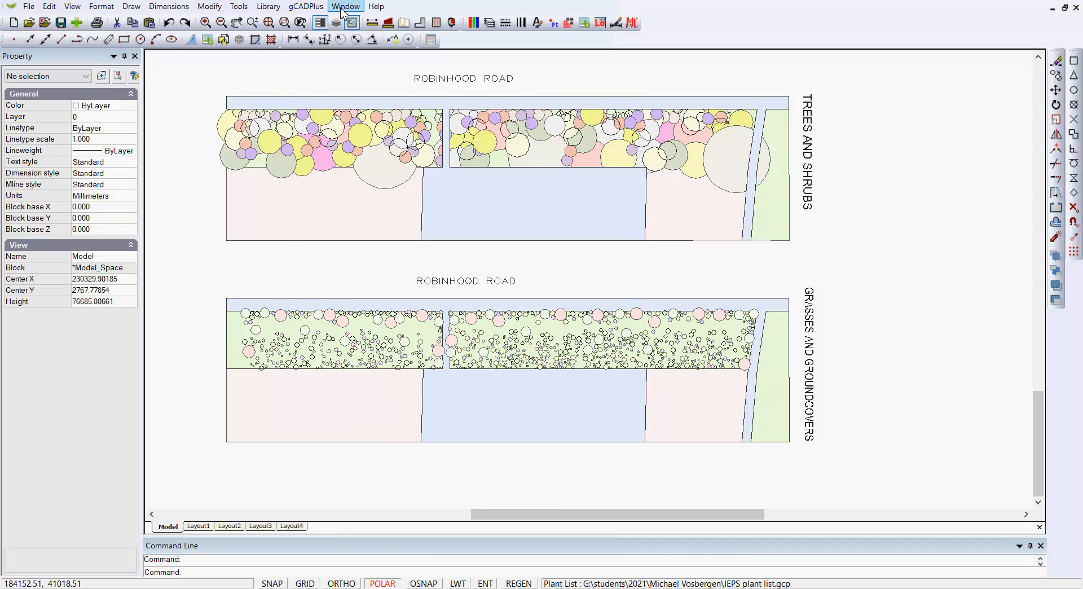
{"action": "left_click", "coordinate": [306, 6]}
{"action": "mouse_move", "coordinate": [389, 28]}
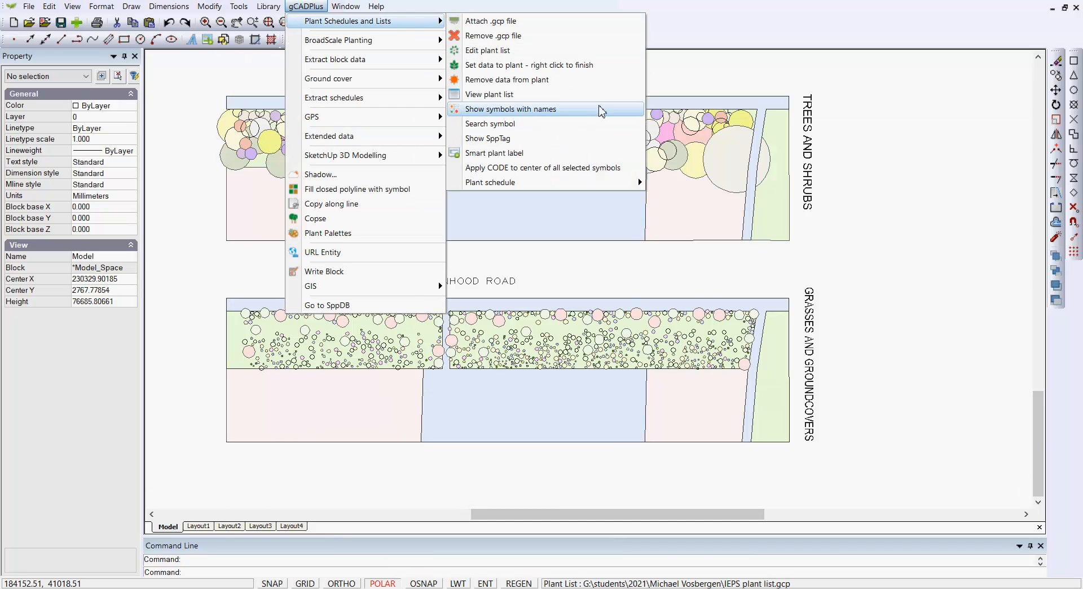
{"action": "left_click", "coordinate": [571, 167]}
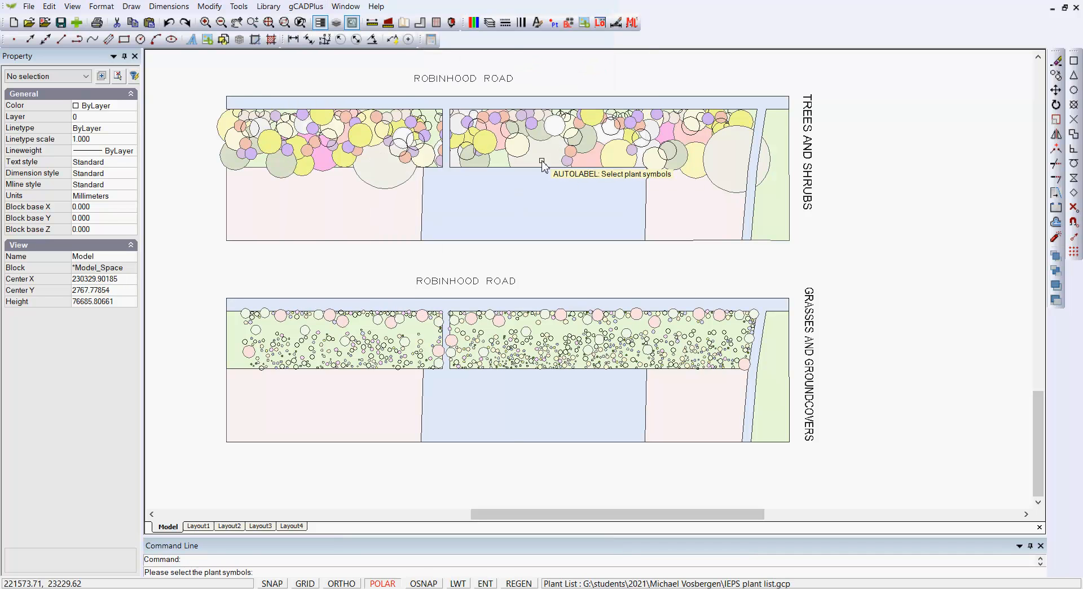
{"action": "left_click", "coordinate": [212, 91]}
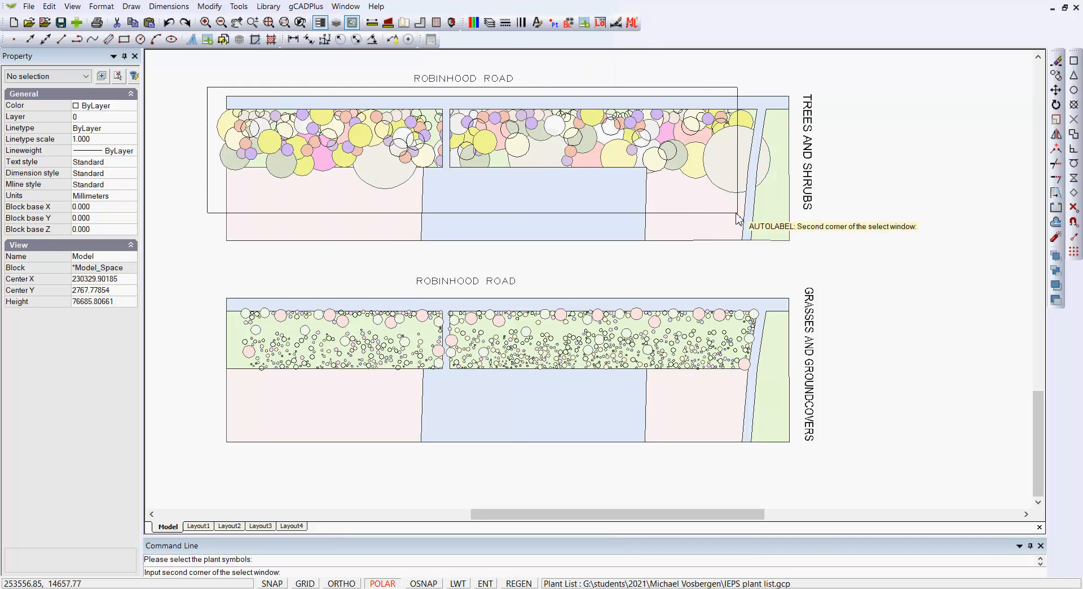
{"action": "left_click", "coordinate": [796, 230]}
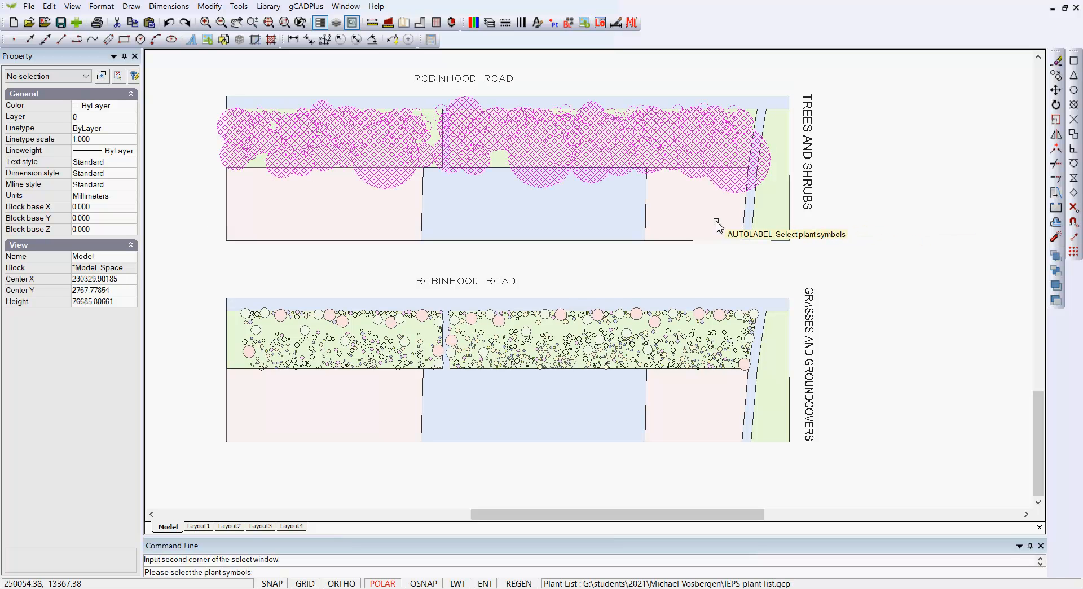
{"action": "key", "text": "Return"}
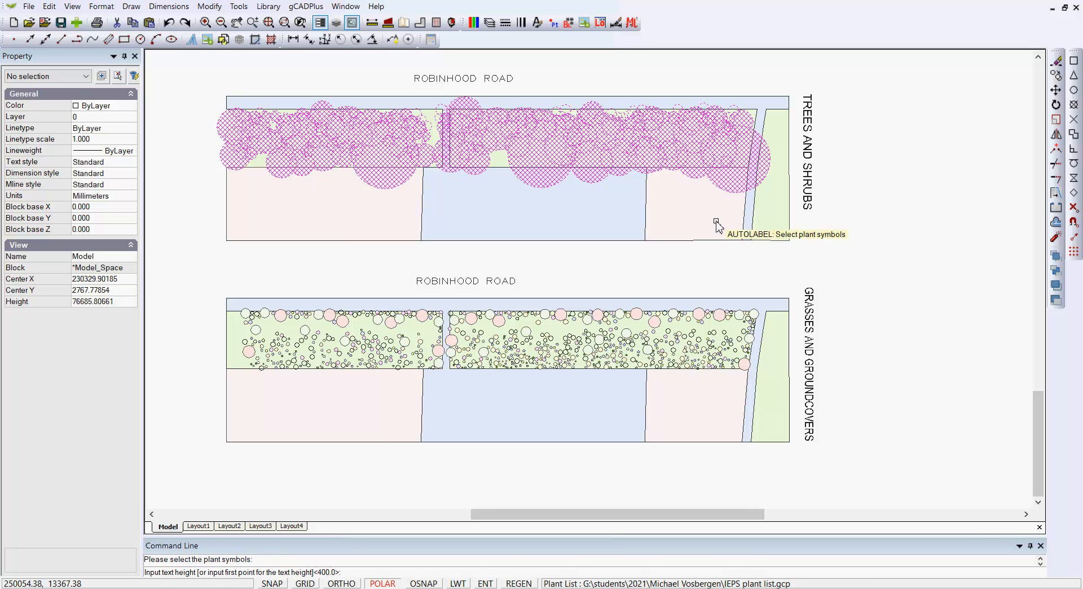
{"action": "key", "text": "Return"}
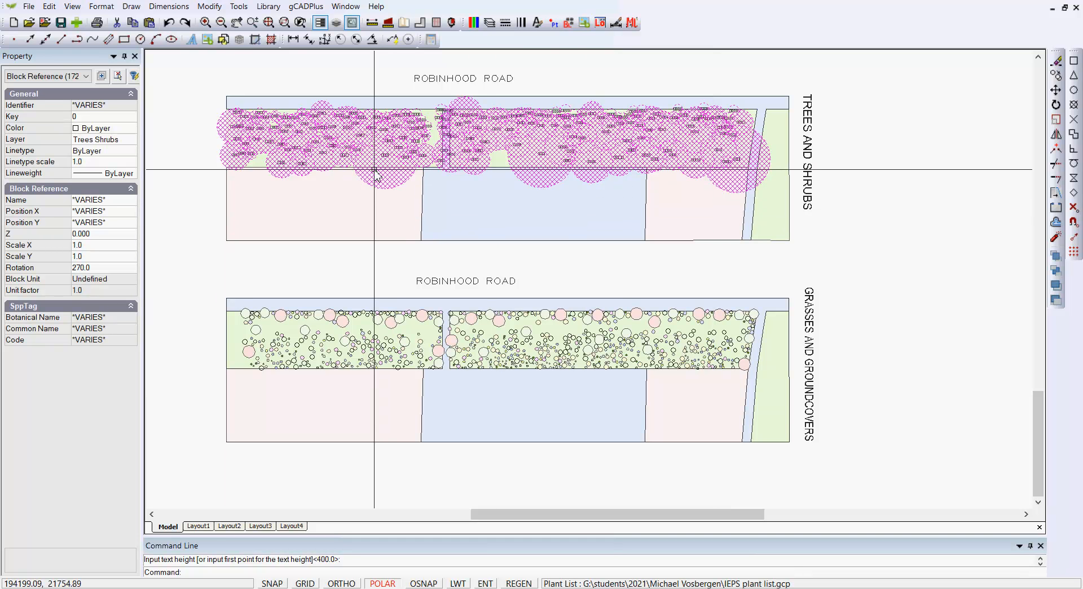
{"action": "key", "text": "Escape"}
{"action": "scroll", "coordinate": [361, 169], "scroll_direction": "up", "scroll_amount": 5}
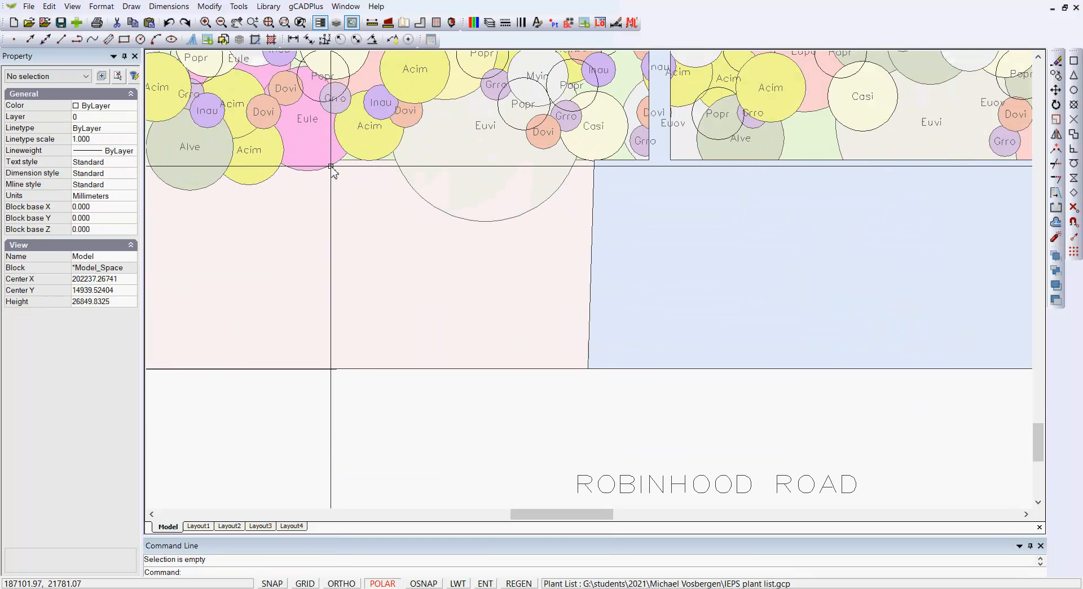
{"action": "scroll", "coordinate": [370, 138], "scroll_direction": "down", "scroll_amount": 2}
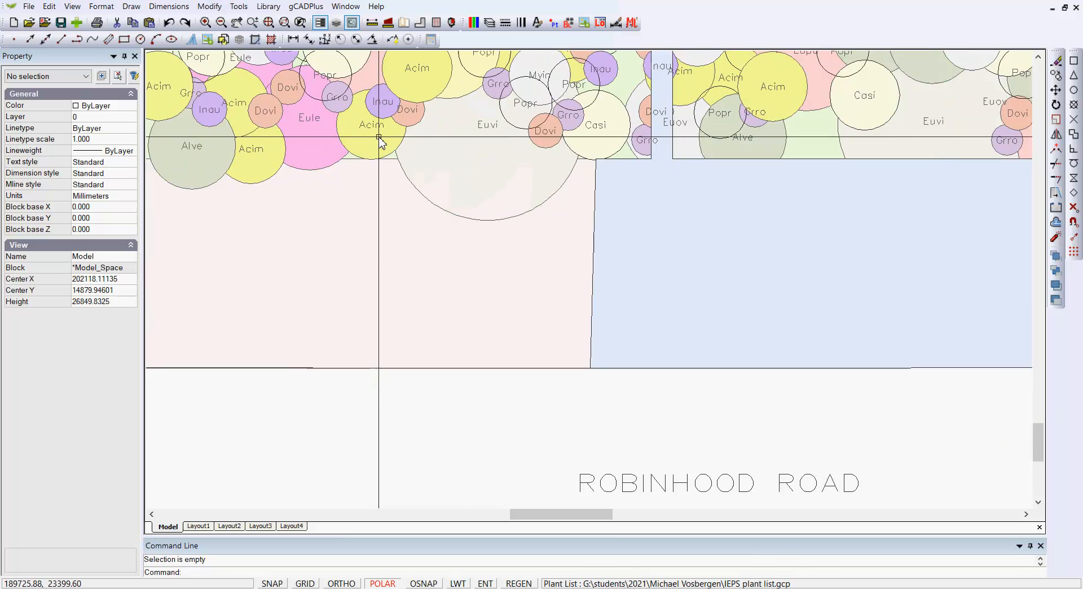
Apply plant codes to the centre of all symbols in the horizontal grasses and groundcovers plan, using a text height of 200.
{"action": "scroll", "coordinate": [380, 138], "scroll_direction": "down", "scroll_amount": 1}
{"action": "scroll", "coordinate": [379, 138], "scroll_direction": "down", "scroll_amount": 1}
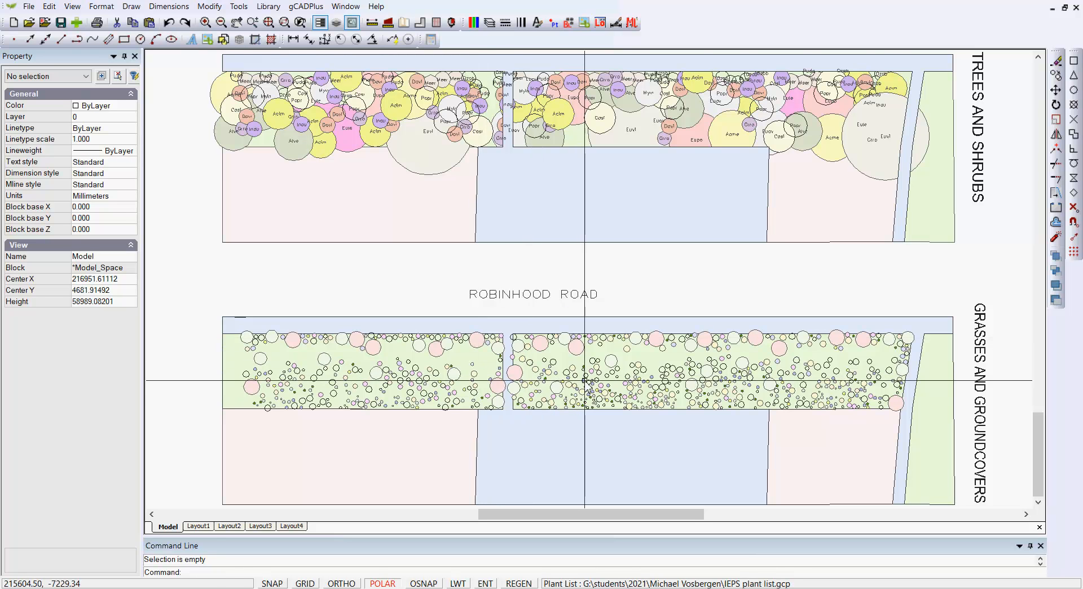
{"action": "middle_click_drag", "start_coordinate": [583, 384], "coordinate": [564, 333]}
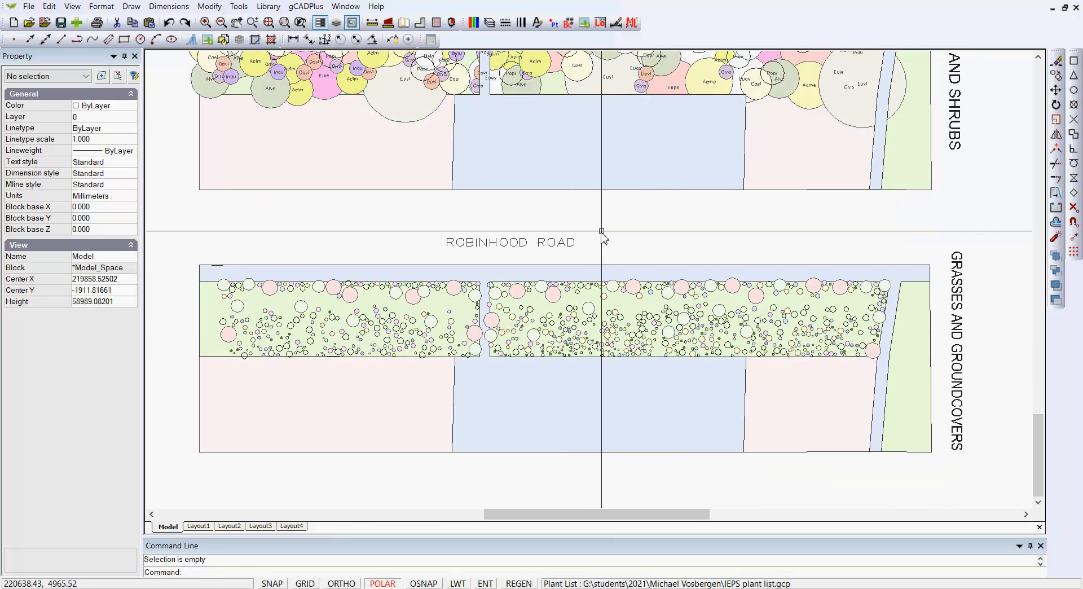
{"action": "right_click", "coordinate": [603, 231]}
{"action": "left_click", "coordinate": [642, 238]}
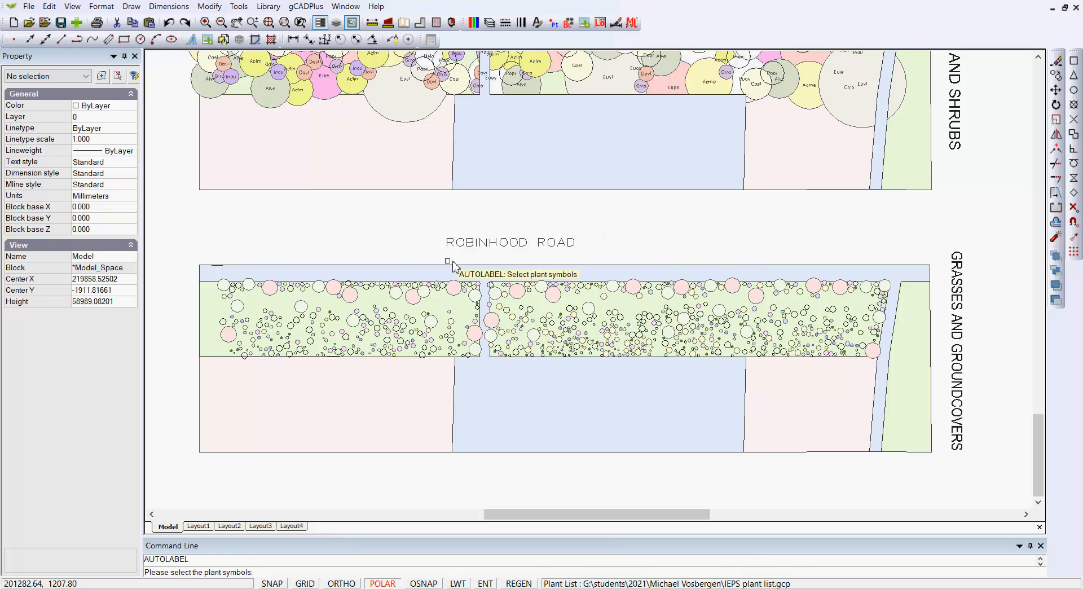
{"action": "left_click", "coordinate": [192, 250]}
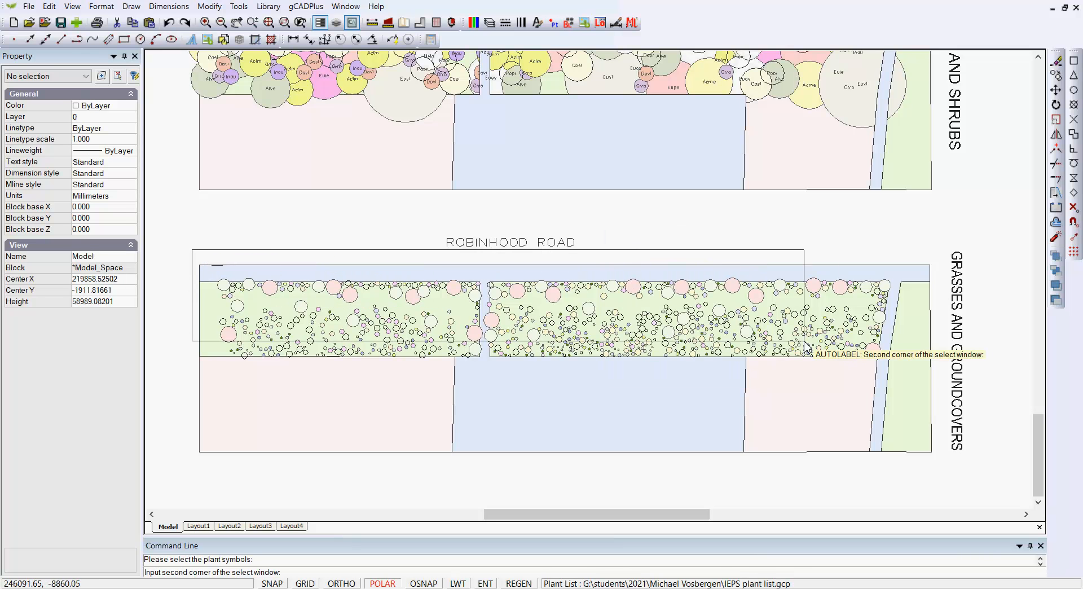
{"action": "left_click", "coordinate": [917, 367]}
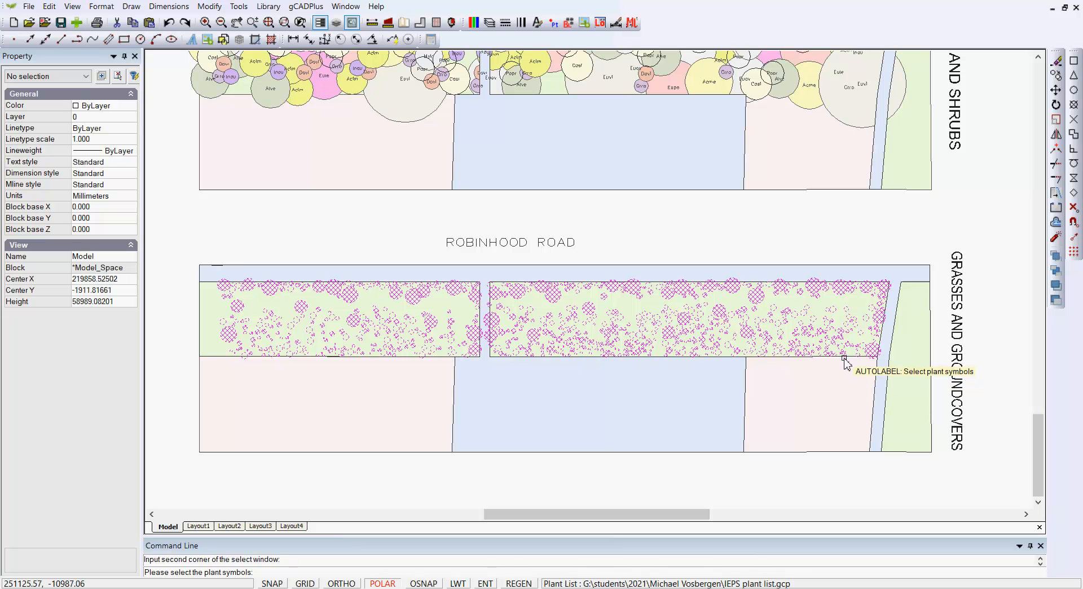
{"action": "right_click", "coordinate": [845, 361]}
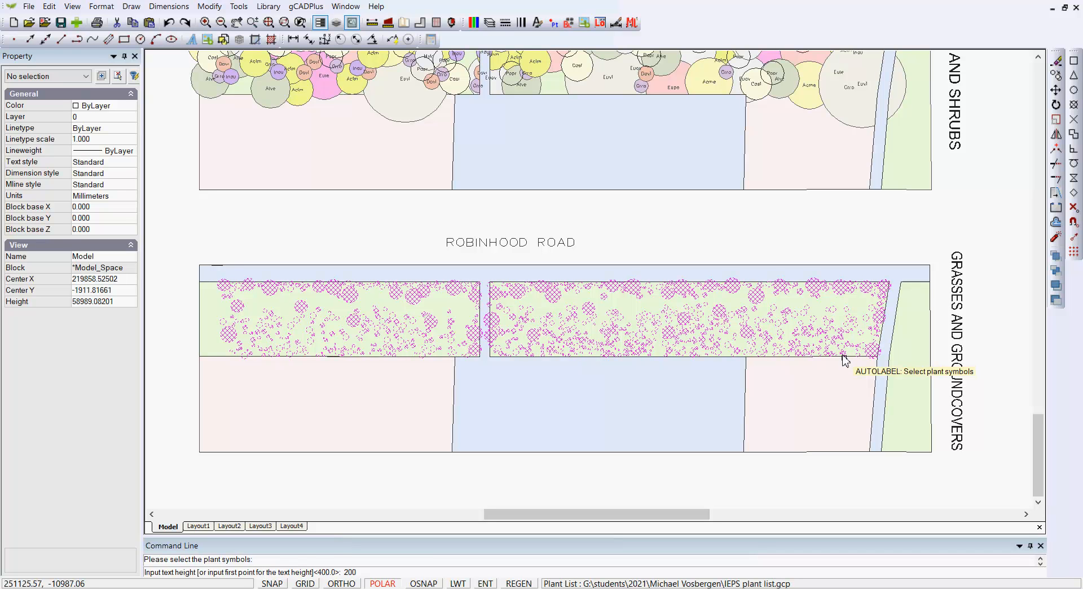
{"action": "left_click", "coordinate": [831, 350]}
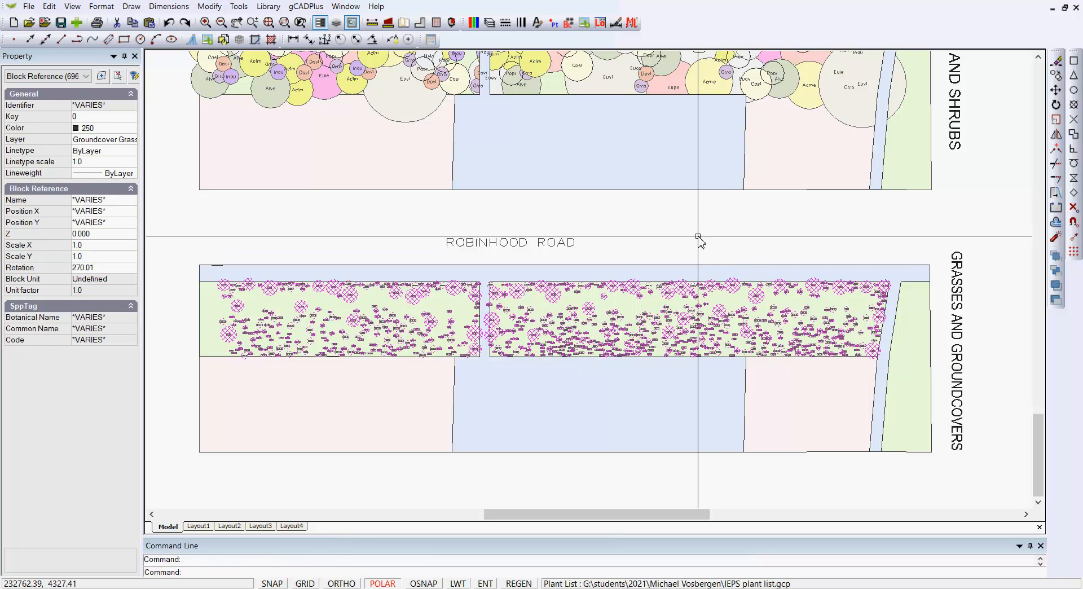
{"action": "right_click", "coordinate": [700, 238]}
{"action": "left_click", "coordinate": [727, 246]}
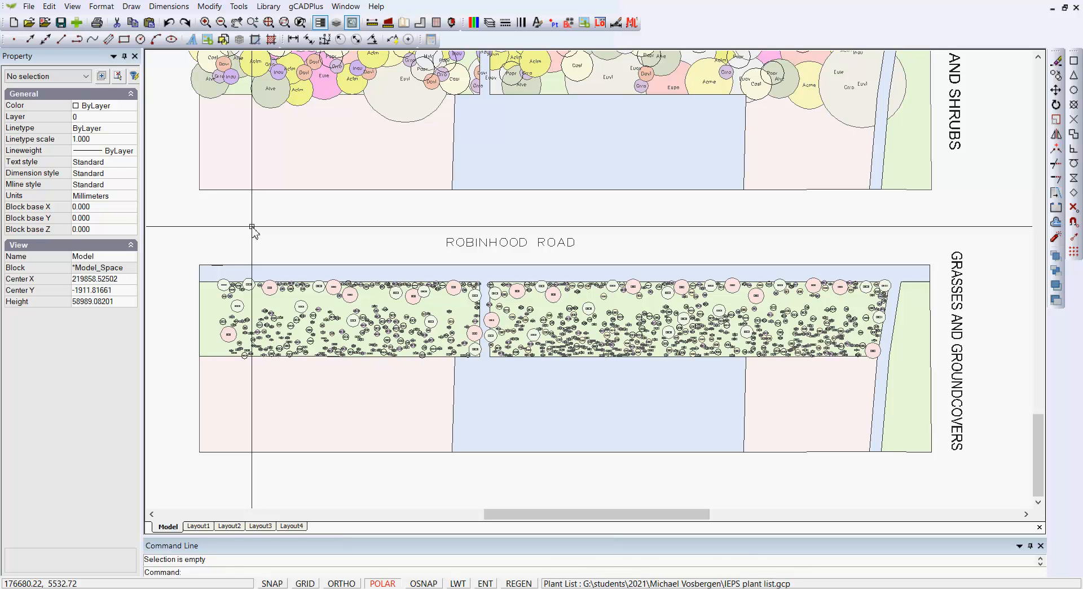
Inspect the plant code labels on the trees and shrubs plan in Layout4.
{"action": "left_click", "coordinate": [292, 525]}
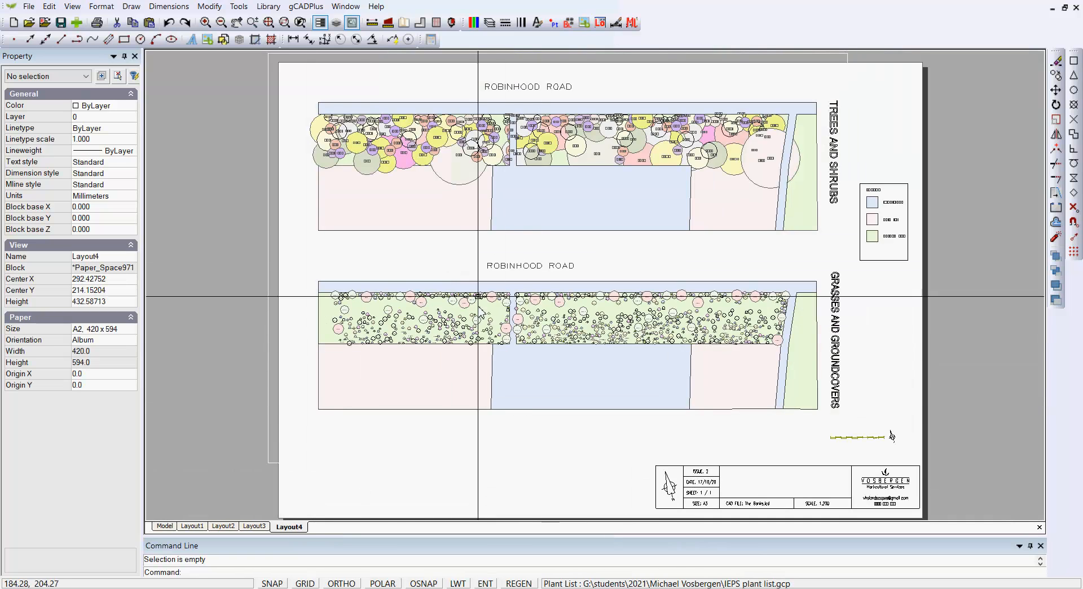
{"action": "scroll", "coordinate": [476, 149], "scroll_direction": "up", "scroll_amount": 5}
{"action": "scroll", "coordinate": [474, 149], "scroll_direction": "up", "scroll_amount": 1}
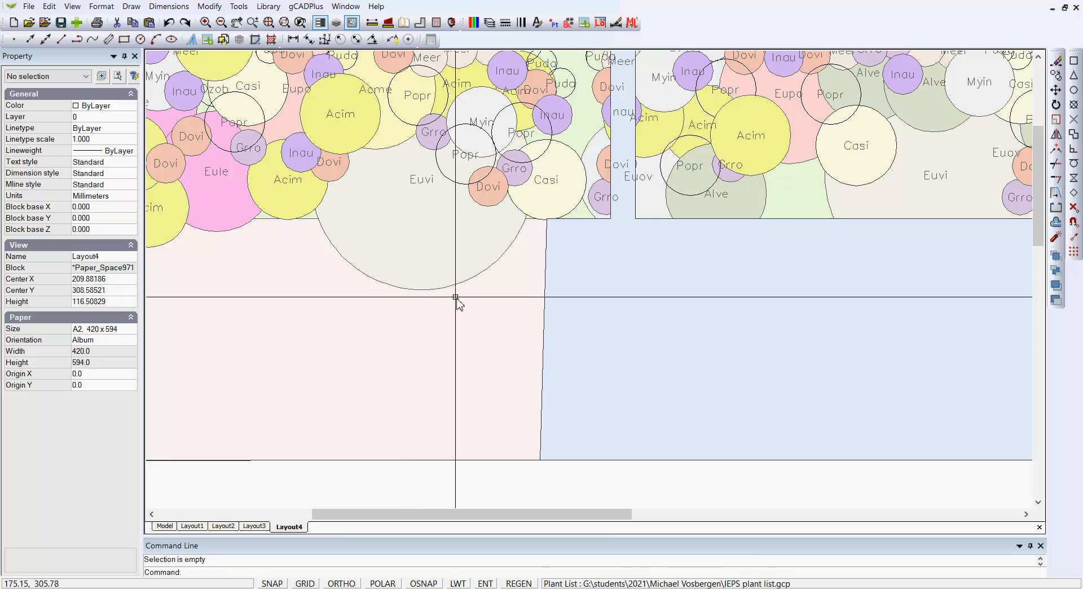
{"action": "scroll", "coordinate": [474, 271], "scroll_direction": "down", "scroll_amount": 2}
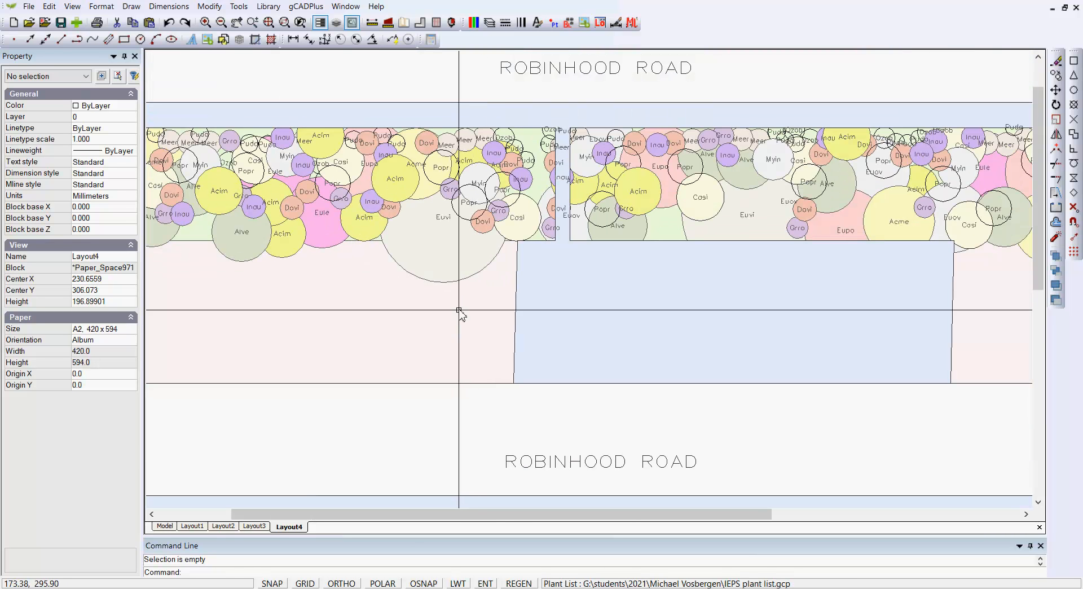
{"action": "left_click", "coordinate": [444, 219]}
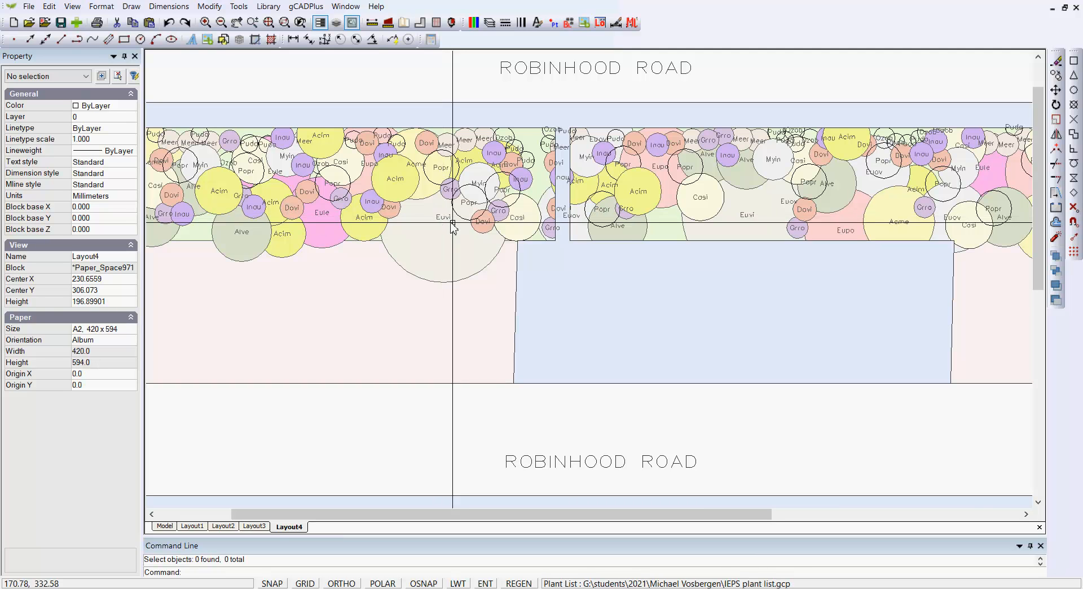
Set the text style of one Casi label in the model space trees and shrubs plan to ArialNarrow and clear the selection.
{"action": "left_click", "coordinate": [164, 526]}
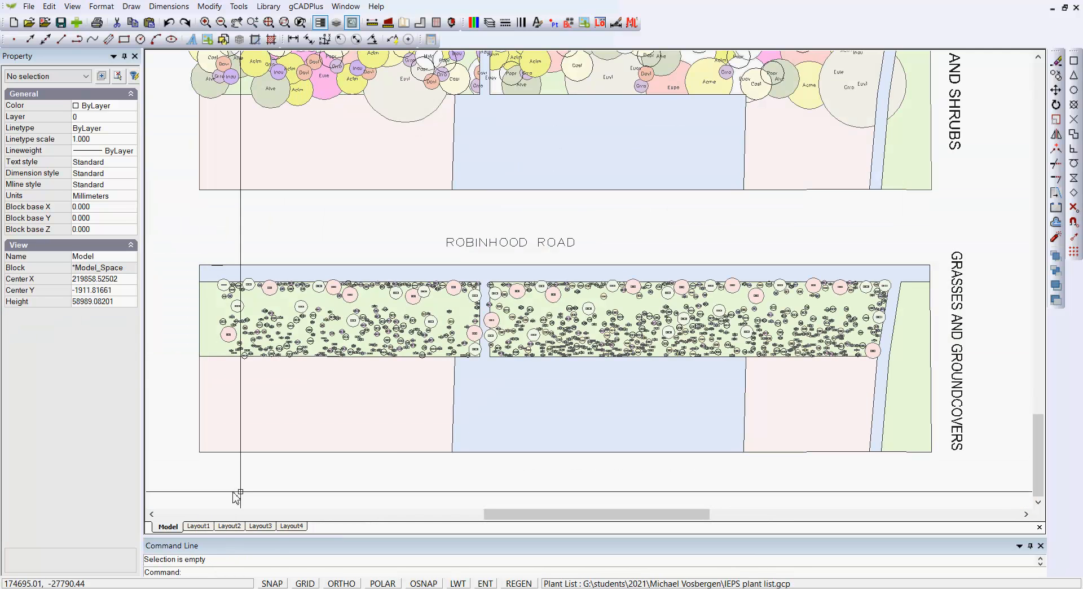
{"action": "scroll", "coordinate": [455, 96], "scroll_direction": "up", "scroll_amount": 5}
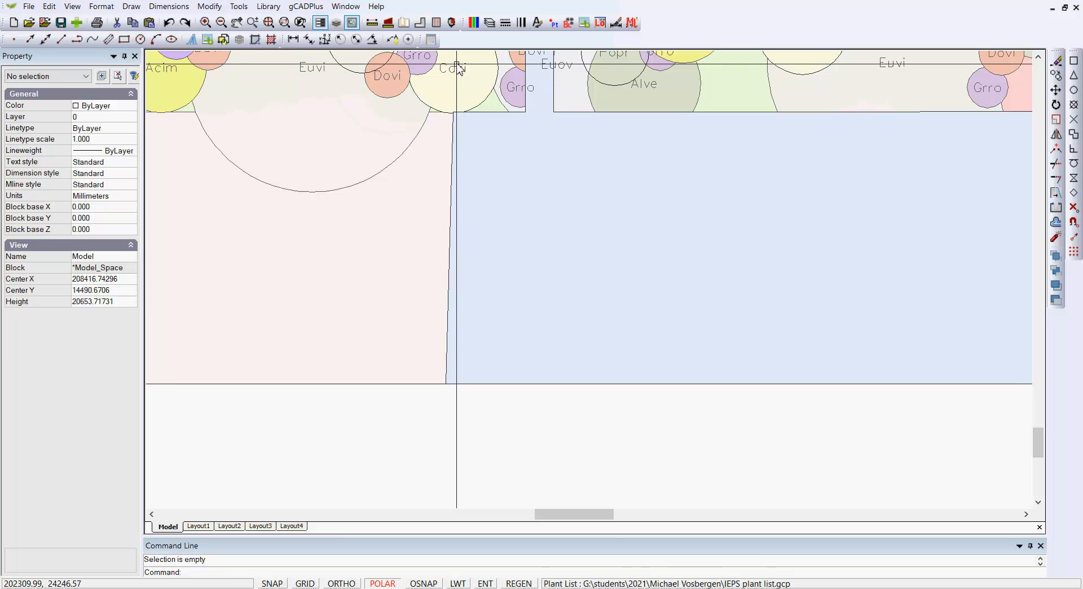
{"action": "left_click", "coordinate": [453, 68]}
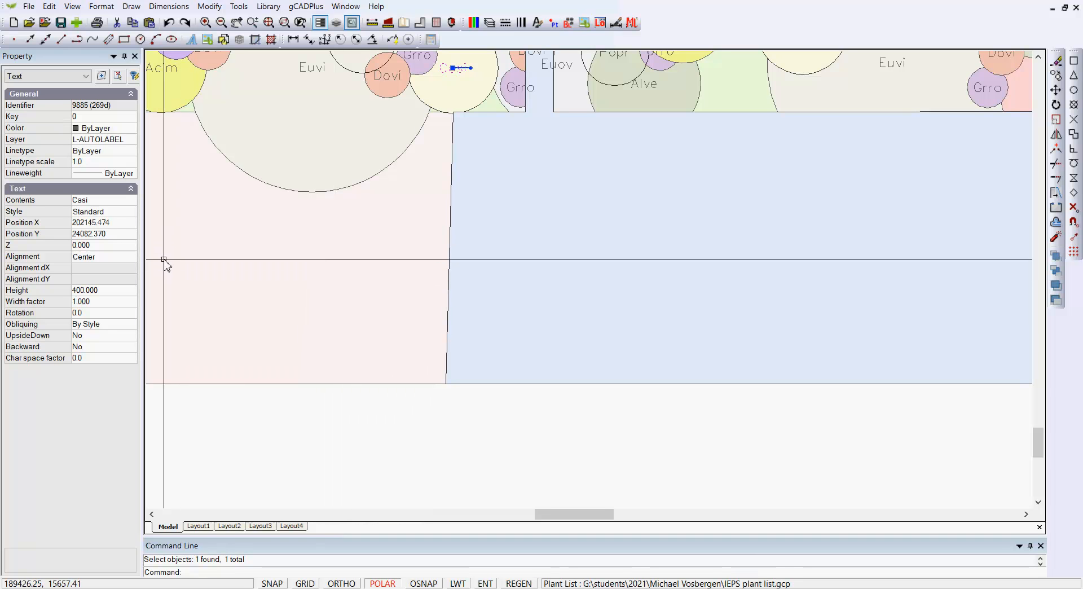
{"action": "left_click", "coordinate": [132, 213]}
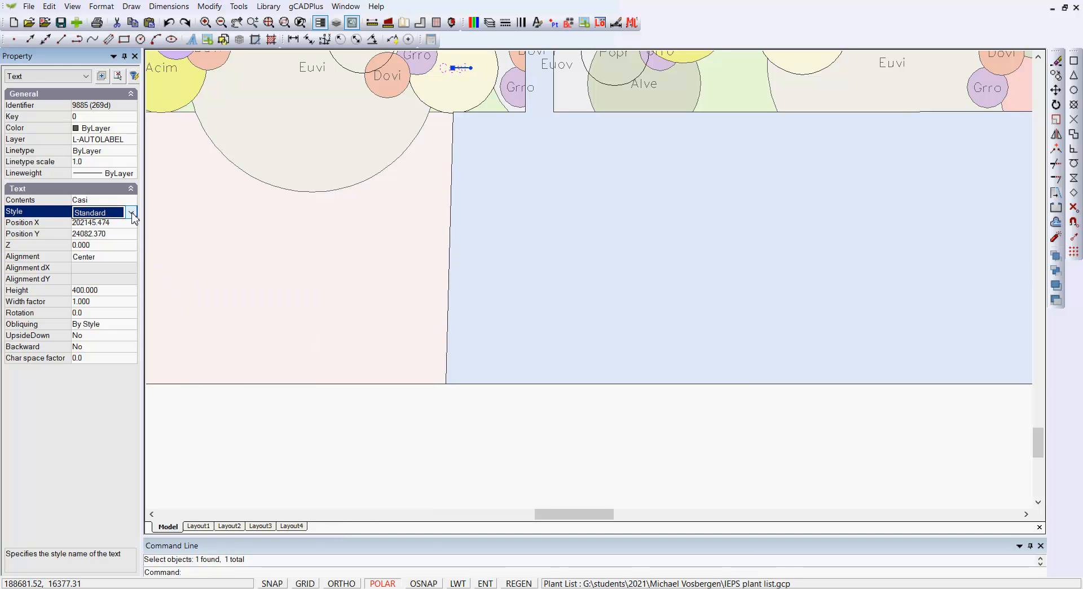
{"action": "left_click", "coordinate": [132, 213]}
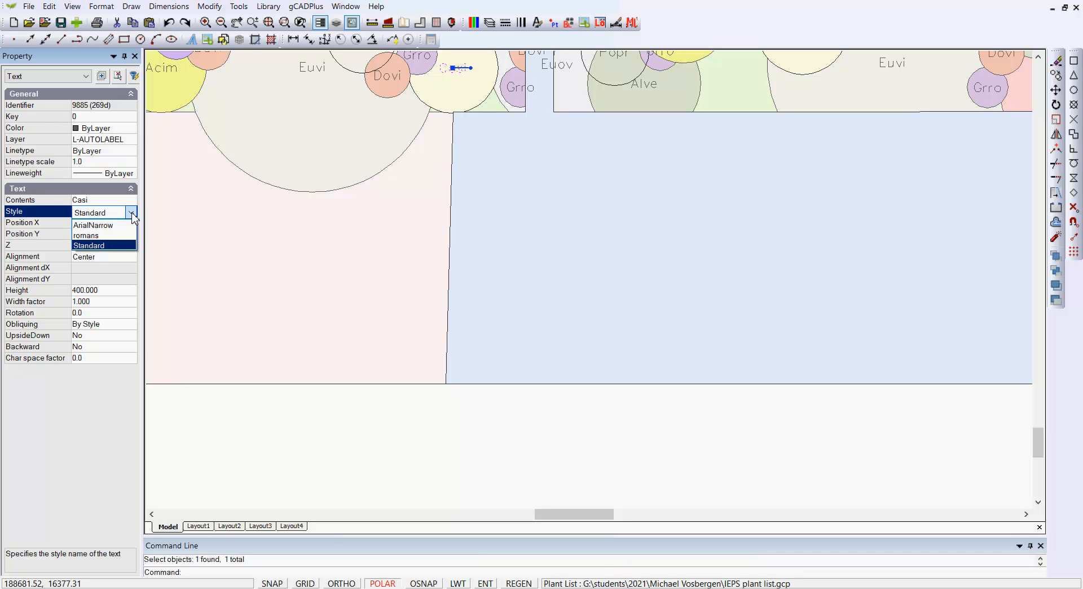
{"action": "left_click", "coordinate": [112, 225]}
{"action": "key", "text": "Escape"}
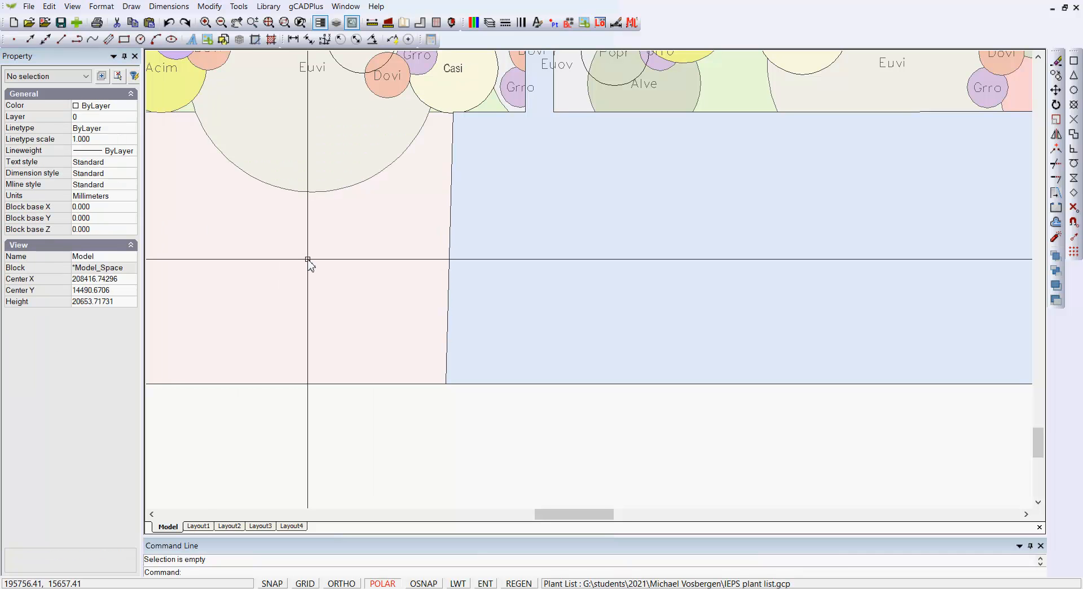
{"action": "scroll", "coordinate": [333, 247], "scroll_direction": "down", "scroll_amount": 1}
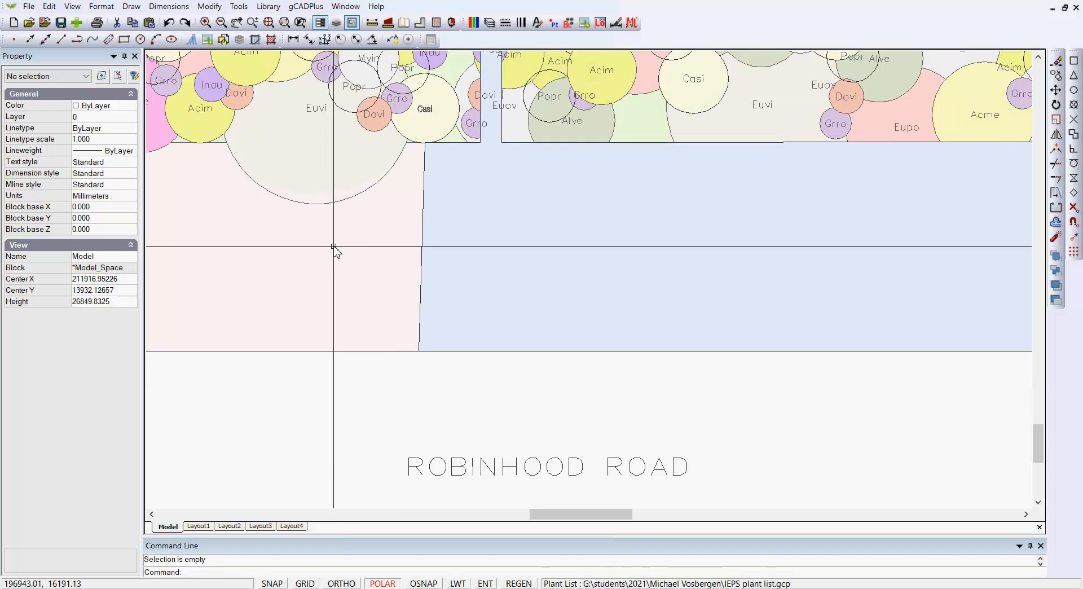
Isolate the L-AUTOLABEL layer in model space so only the plant code labels are displayed.
{"action": "scroll", "coordinate": [334, 247], "scroll_direction": "down", "scroll_amount": 4}
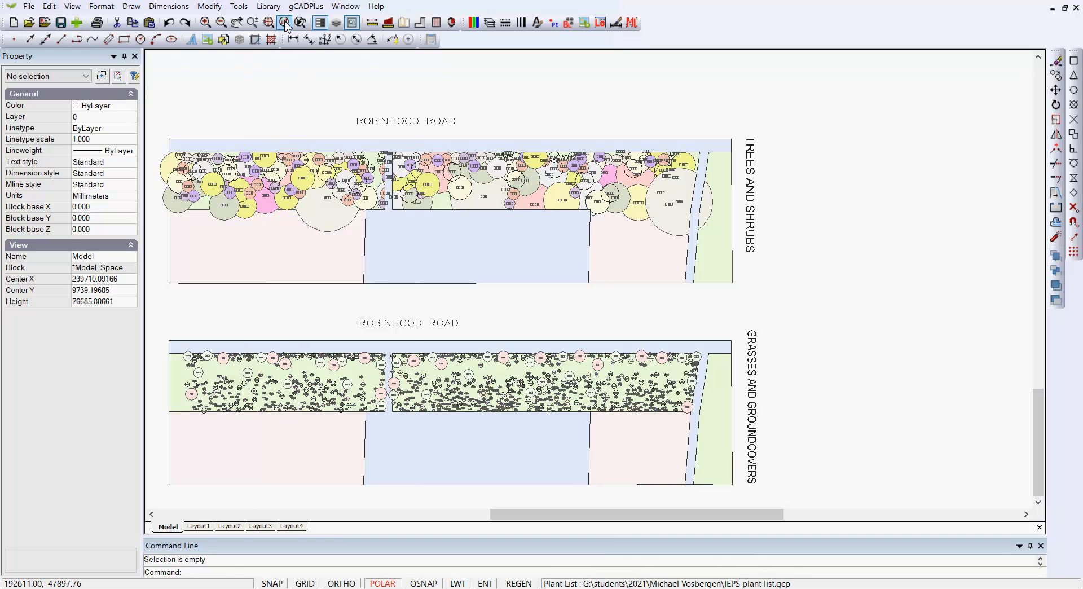
{"action": "left_click", "coordinate": [239, 7]}
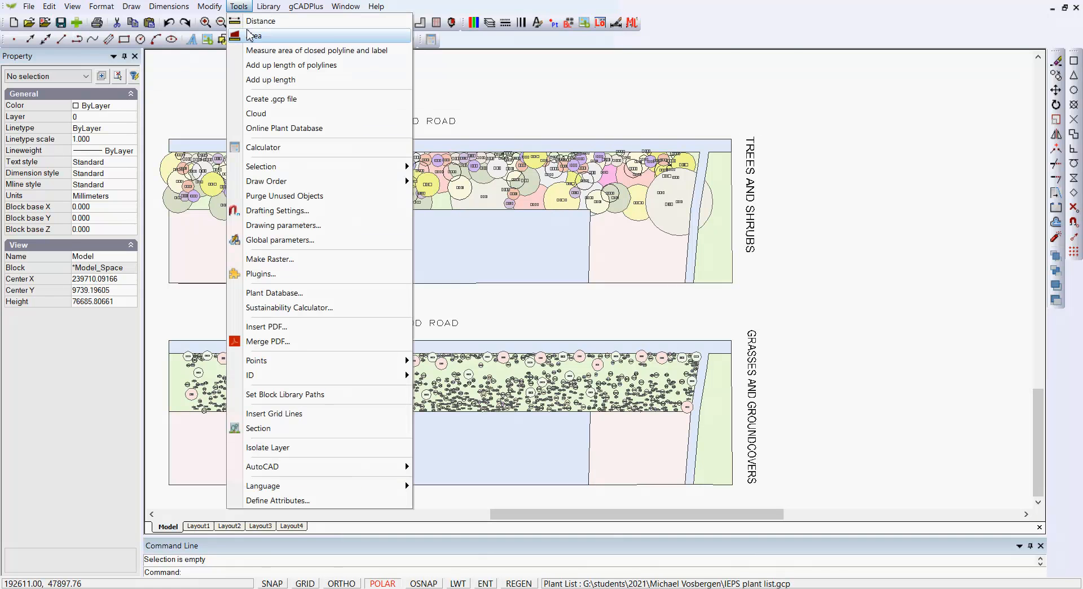
{"action": "left_click", "coordinate": [331, 449]}
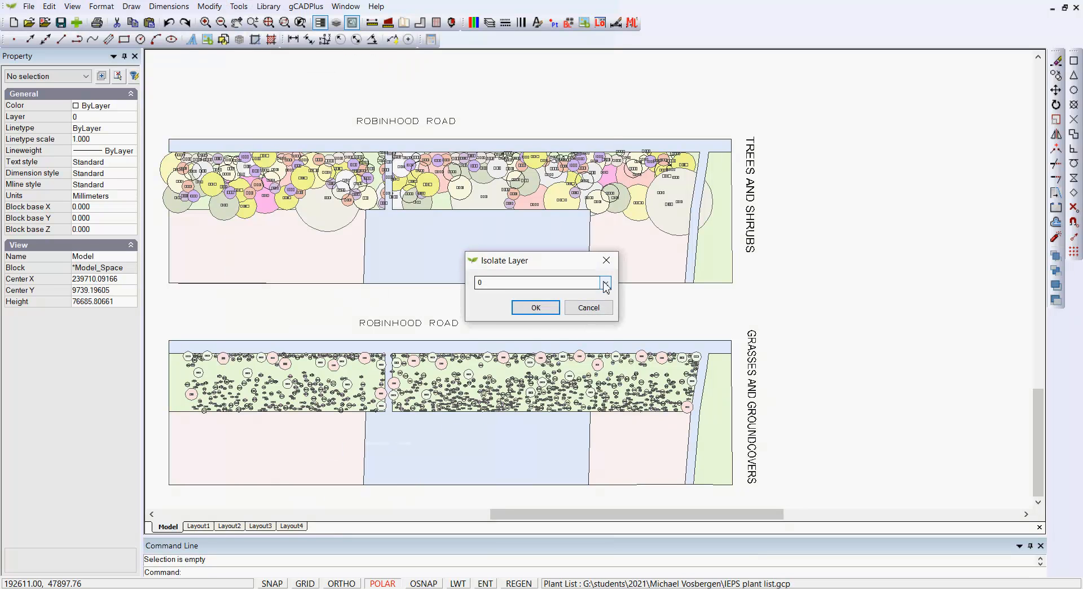
{"action": "left_click", "coordinate": [605, 283]}
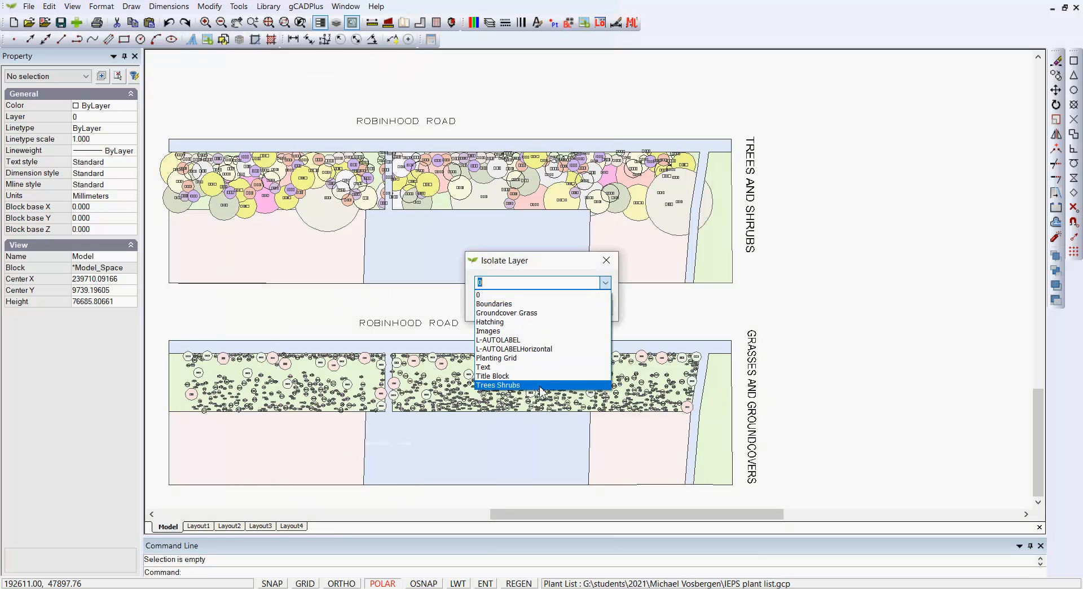
{"action": "left_click", "coordinate": [524, 340]}
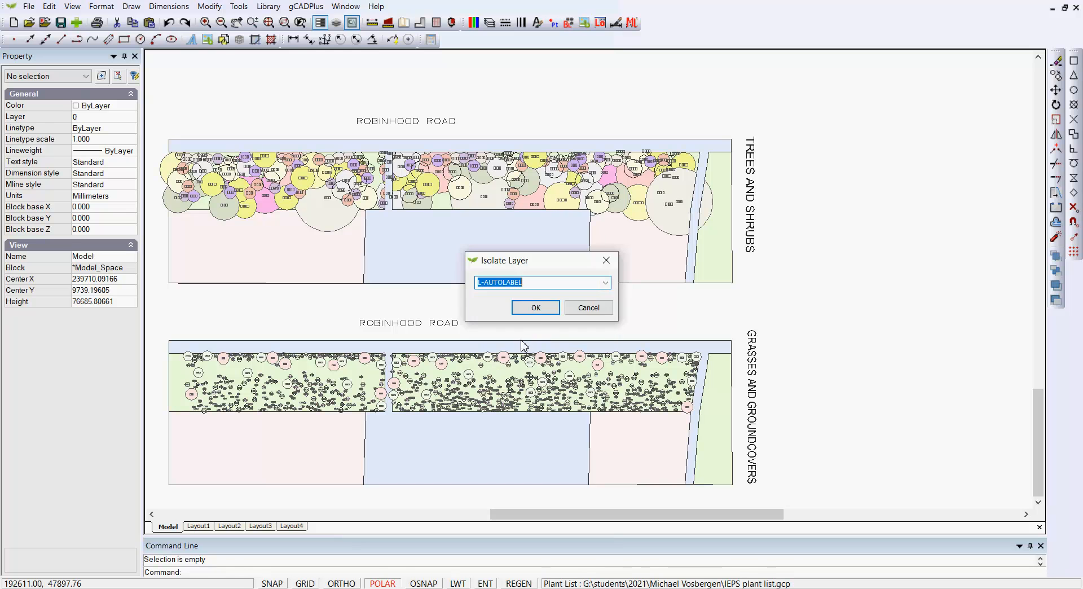
{"action": "left_click", "coordinate": [536, 307]}
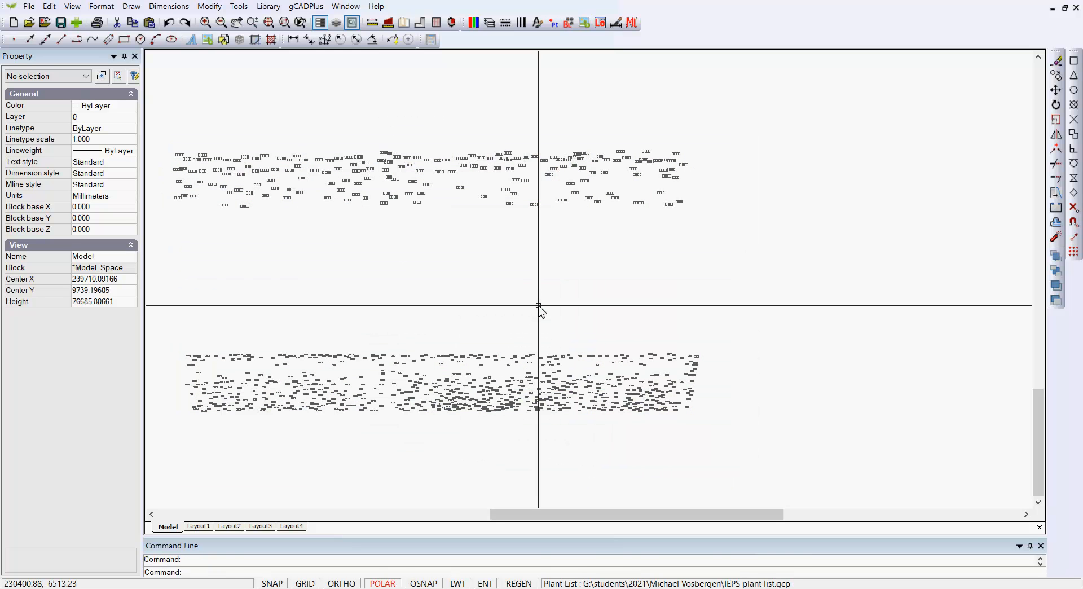
Set the text style of all plant code labels in both plans to ArialNarrow and clear the selection.
{"action": "left_click_drag", "start_coordinate": [808, 432], "coordinate": [163, 128]}
{"action": "left_click", "coordinate": [113, 212]}
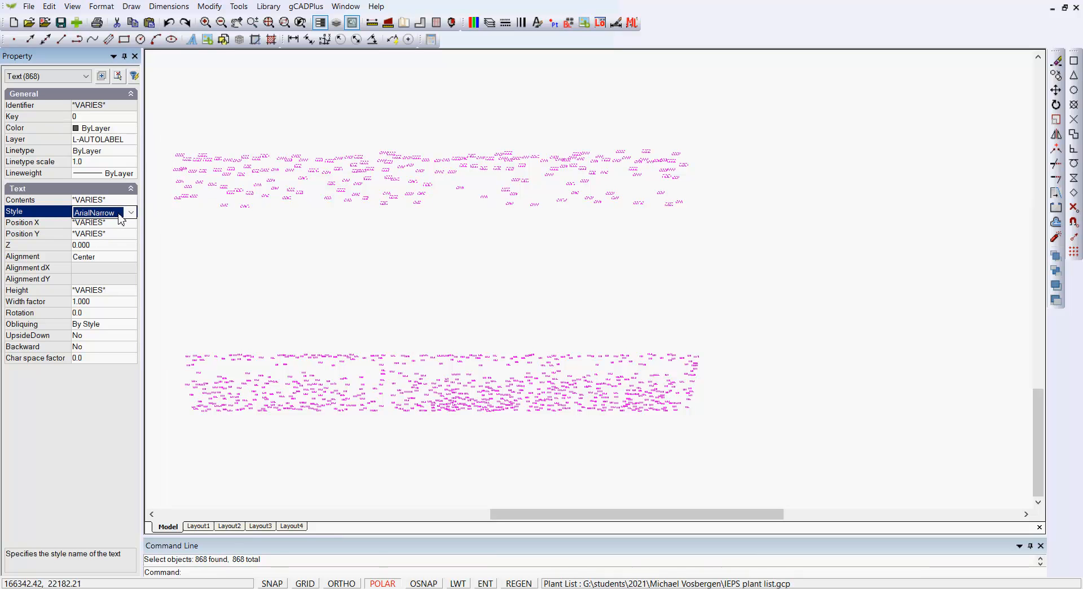
{"action": "left_click", "coordinate": [131, 212]}
{"action": "left_click", "coordinate": [111, 231]}
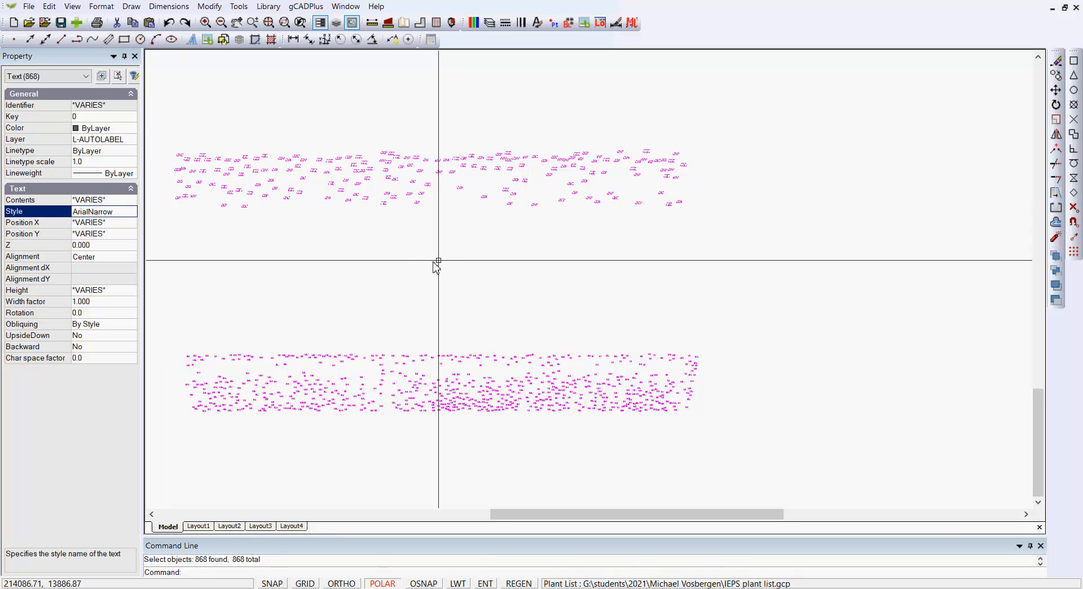
{"action": "key", "text": "Escape"}
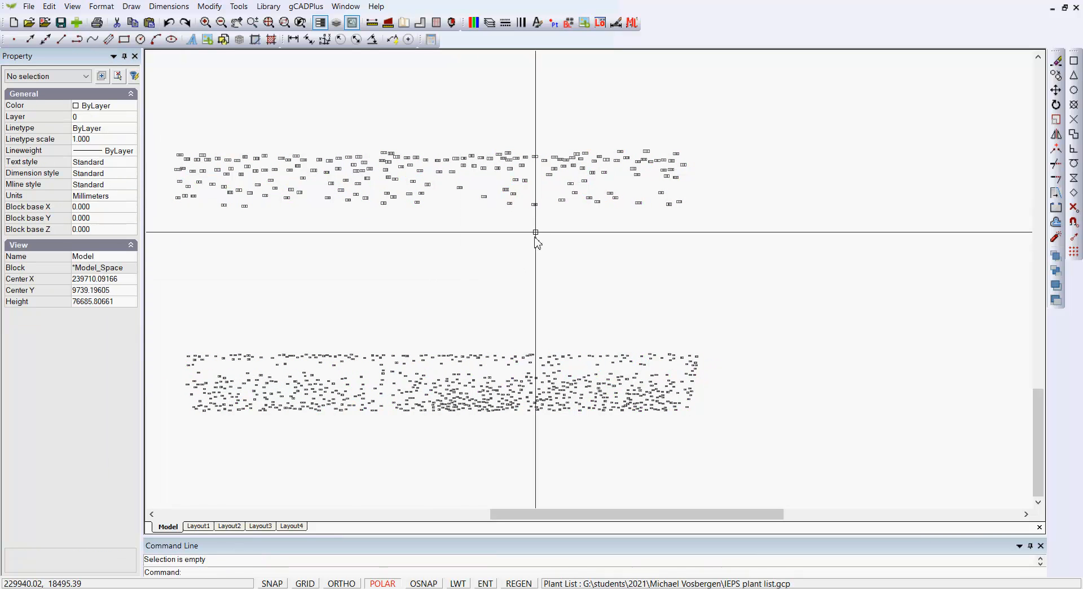
Turn on the visibility of all used layers in the Layer Properties Manager.
{"action": "left_click", "coordinate": [490, 24]}
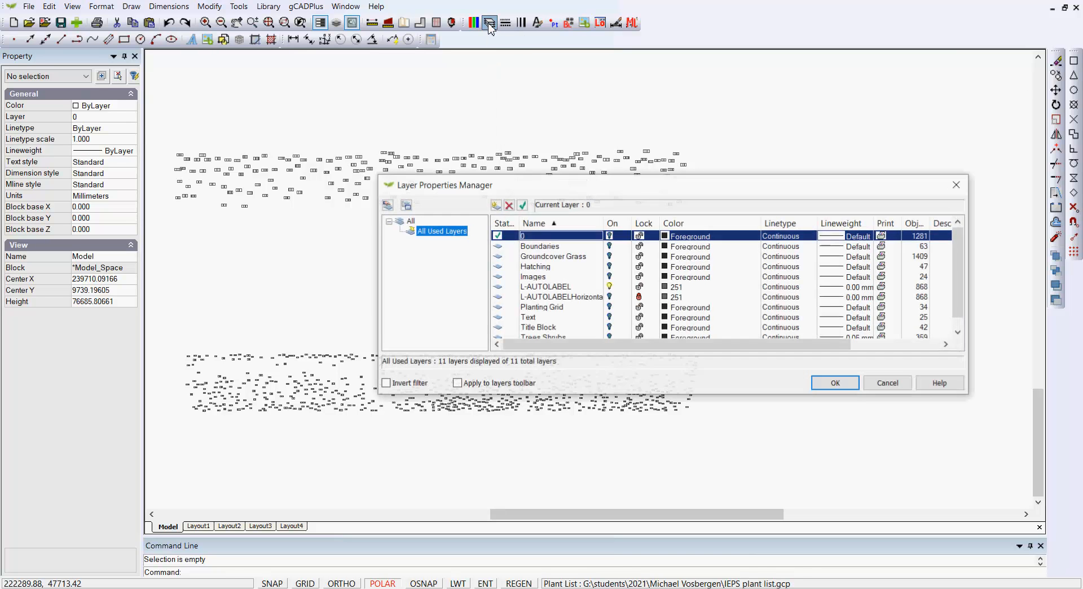
{"action": "right_click", "coordinate": [441, 237]}
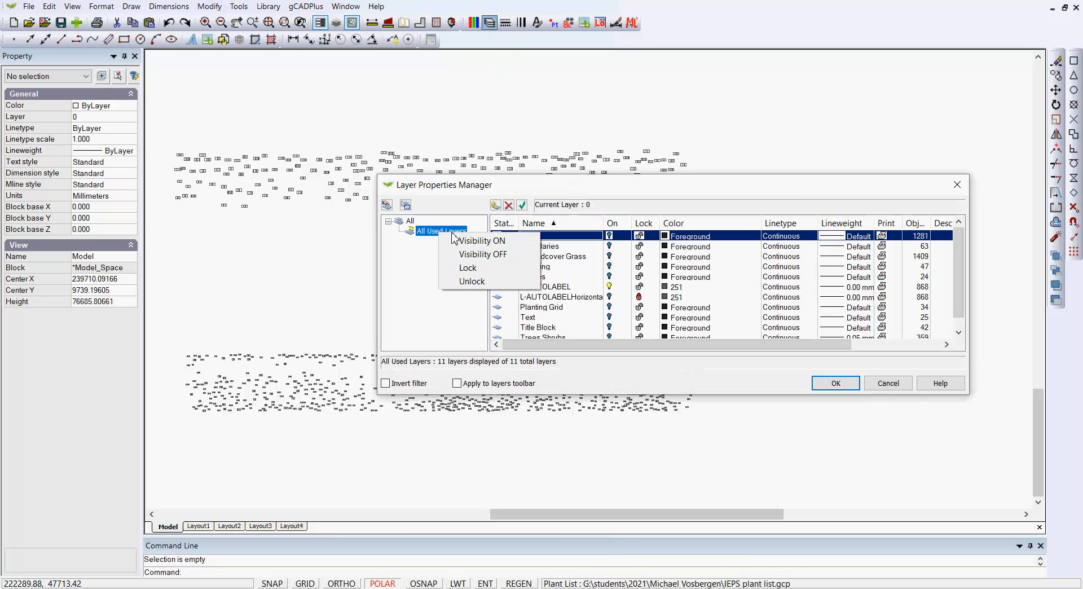
{"action": "left_click", "coordinate": [465, 240]}
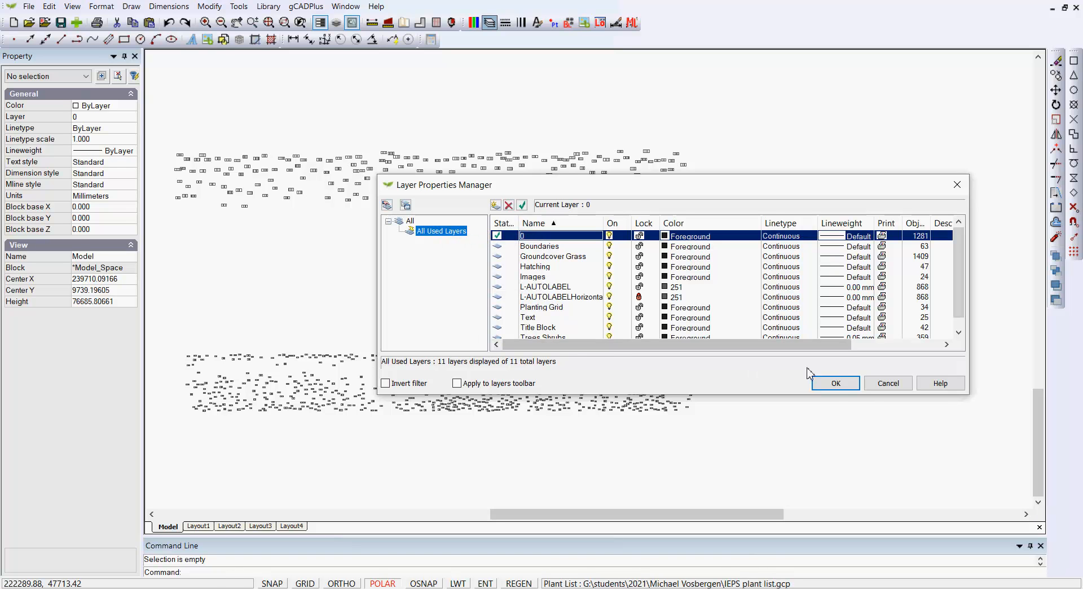
{"action": "left_click", "coordinate": [836, 383]}
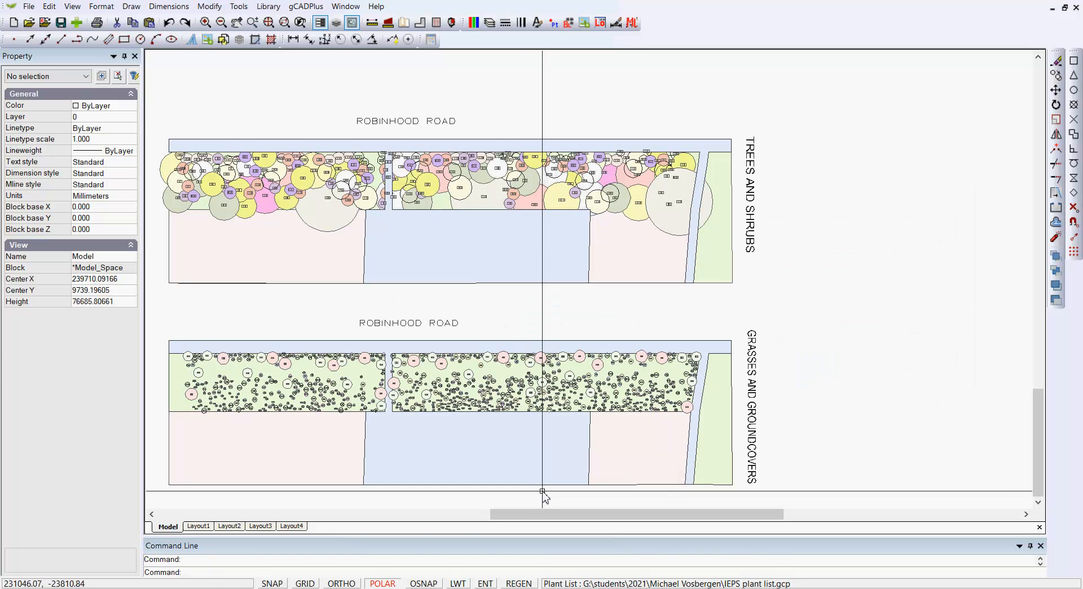
Inspect the plant code labels on the trees and shrubs plan and the grasses and groundcovers plan in Layout4.
{"action": "left_click", "coordinate": [290, 526]}
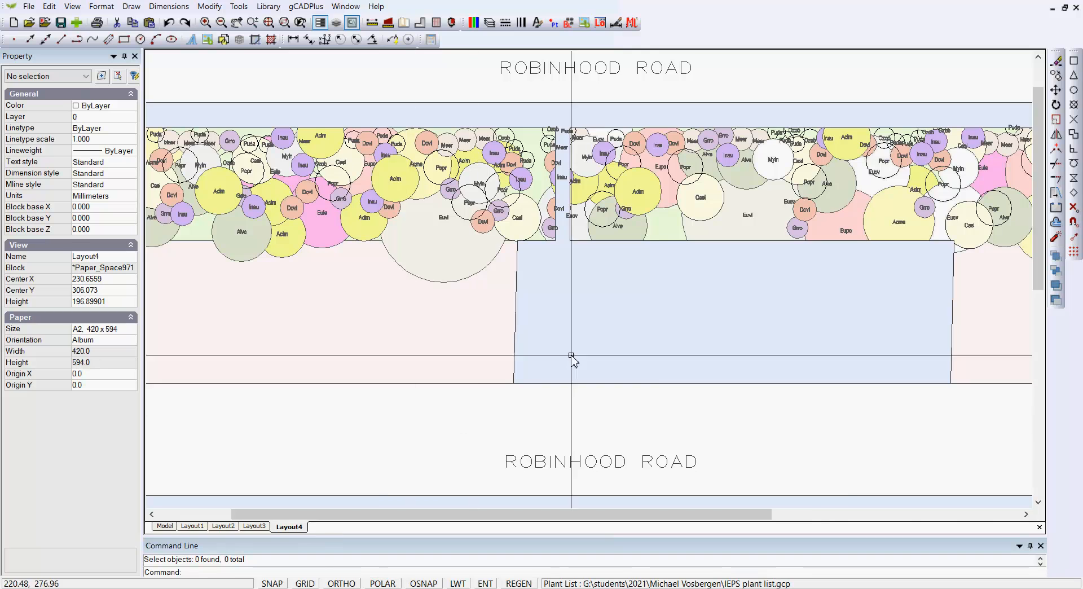
{"action": "scroll", "coordinate": [570, 357], "scroll_direction": "down", "scroll_amount": 1}
{"action": "scroll", "coordinate": [429, 209], "scroll_direction": "up", "scroll_amount": 3}
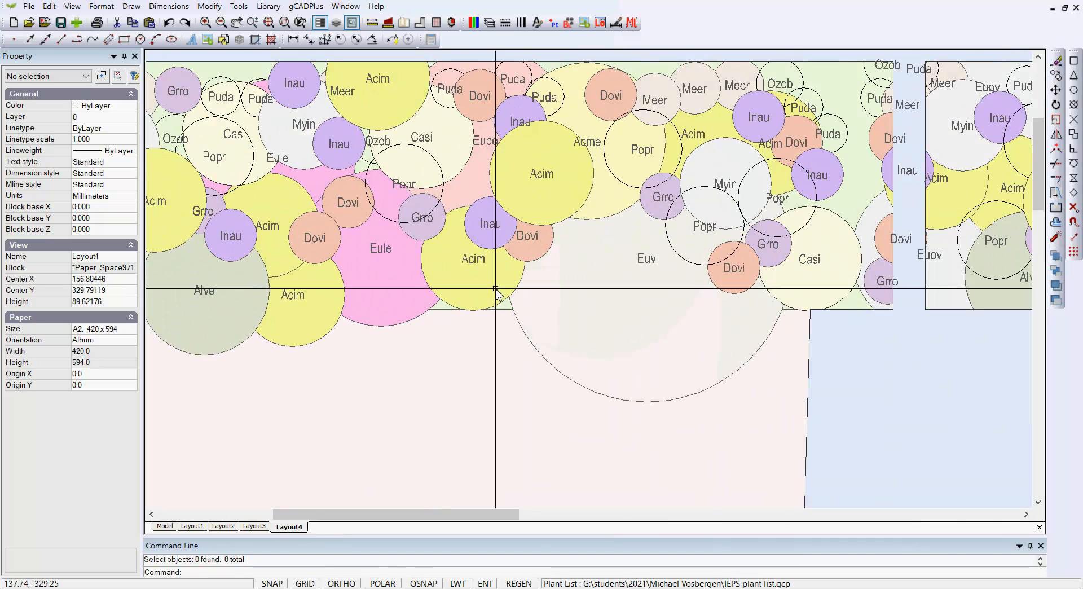
{"action": "scroll", "coordinate": [493, 292], "scroll_direction": "up", "scroll_amount": 1}
{"action": "scroll", "coordinate": [495, 294], "scroll_direction": "down", "scroll_amount": 3}
{"action": "scroll", "coordinate": [537, 353], "scroll_direction": "down", "scroll_amount": 1}
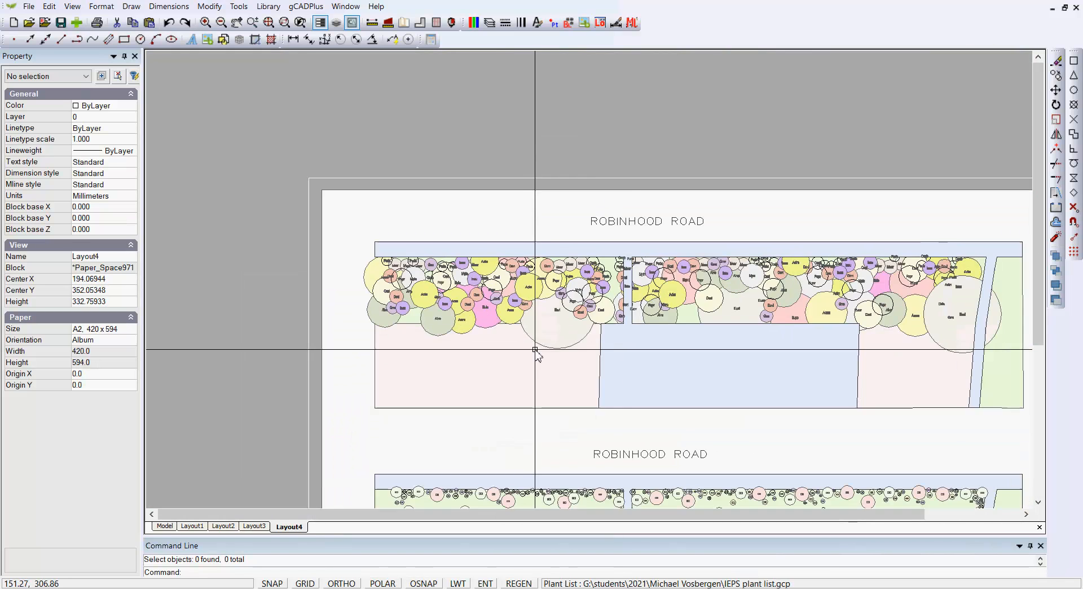
{"action": "middle_click_drag", "start_coordinate": [638, 407], "coordinate": [553, 223]}
{"action": "scroll", "coordinate": [578, 296], "scroll_direction": "up", "scroll_amount": 4}
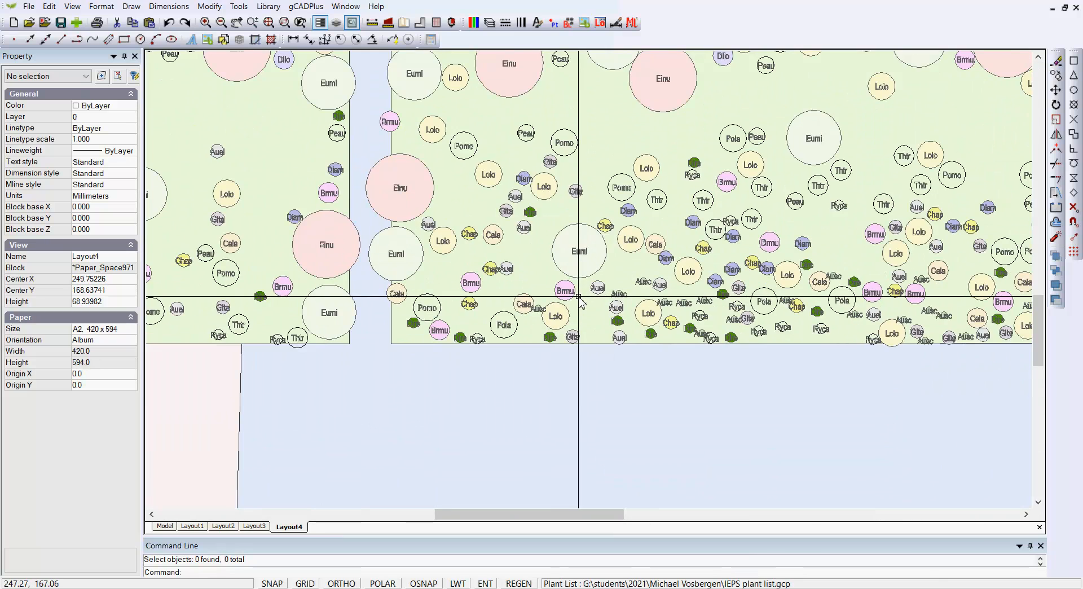
{"action": "scroll", "coordinate": [579, 296], "scroll_direction": "down", "scroll_amount": 3}
{"action": "scroll", "coordinate": [568, 307], "scroll_direction": "down", "scroll_amount": 1}
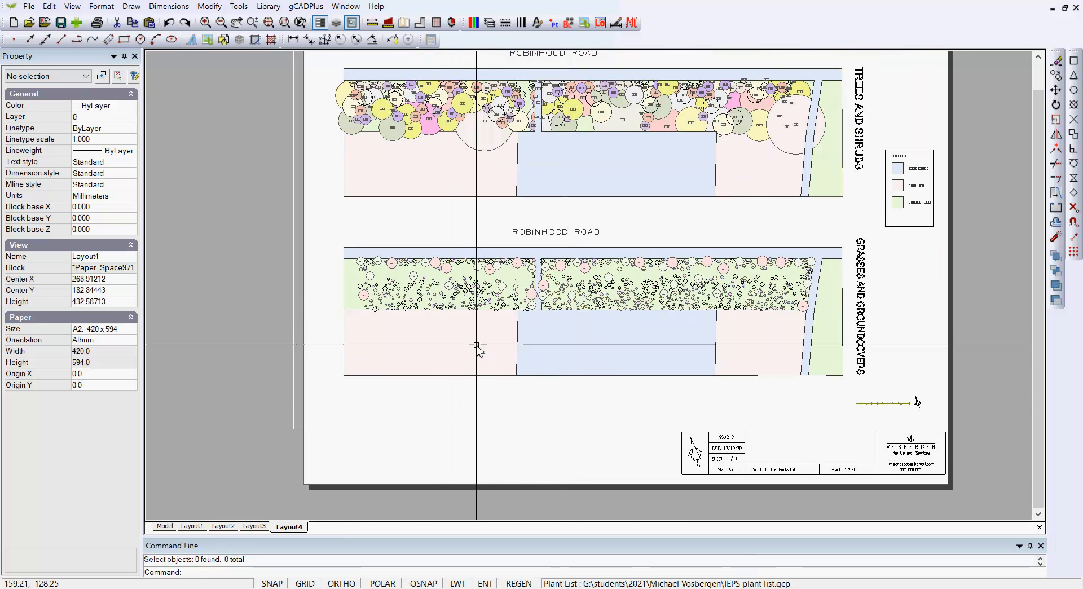
{"action": "scroll", "coordinate": [468, 403], "scroll_direction": "down", "scroll_amount": 2}
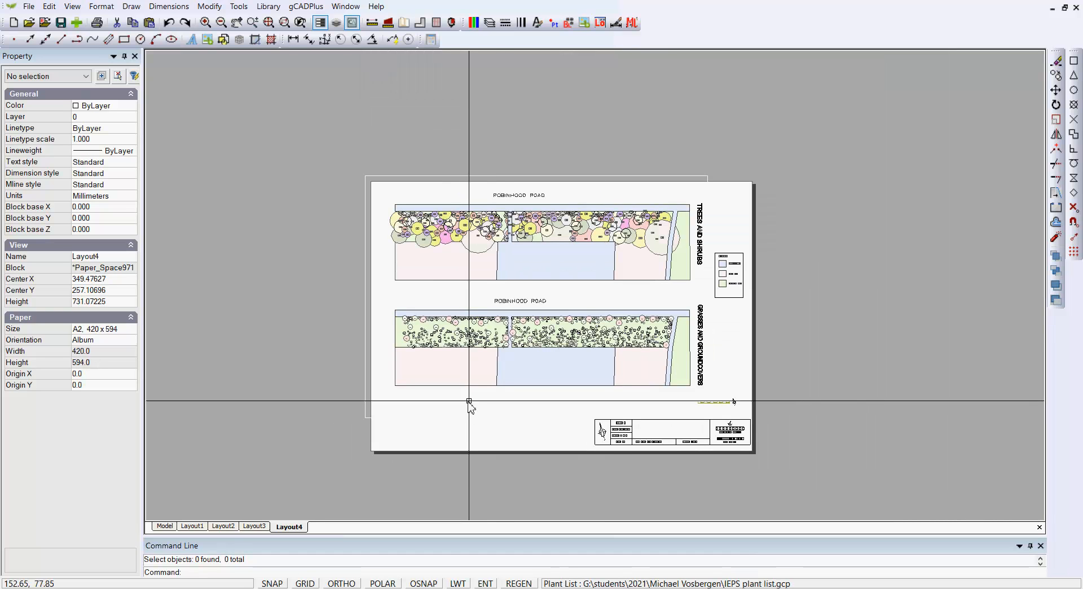
Check the properties of the Layout4 viewport, review the vertical plans in Layout2, and return to Layout4.
{"action": "left_click", "coordinate": [591, 179]}
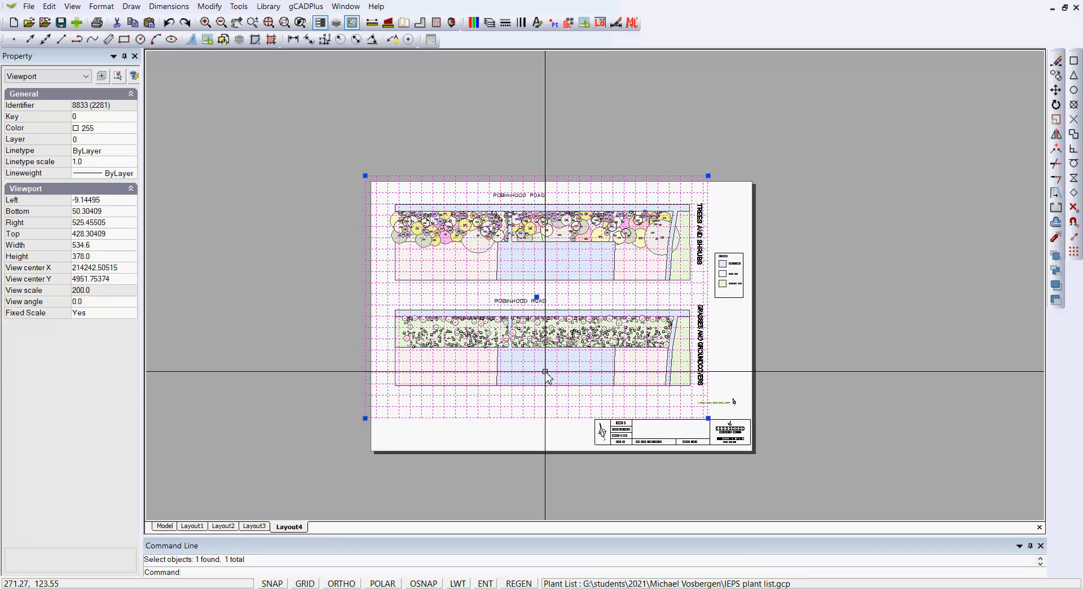
{"action": "key", "text": "Escape"}
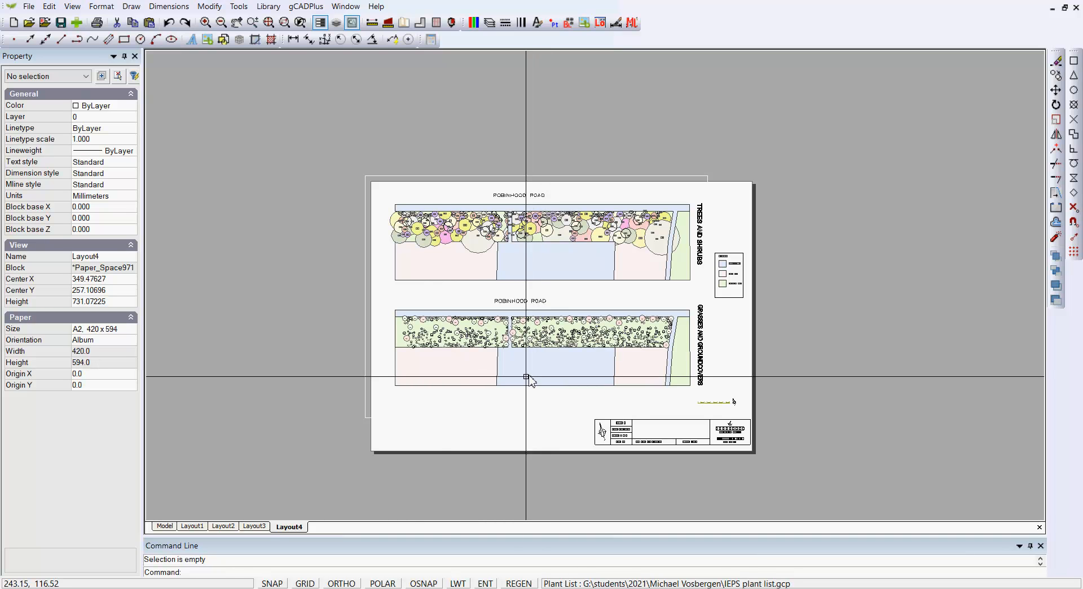
{"action": "left_click", "coordinate": [231, 526]}
{"action": "scroll", "coordinate": [614, 356], "scroll_direction": "down", "scroll_amount": 4}
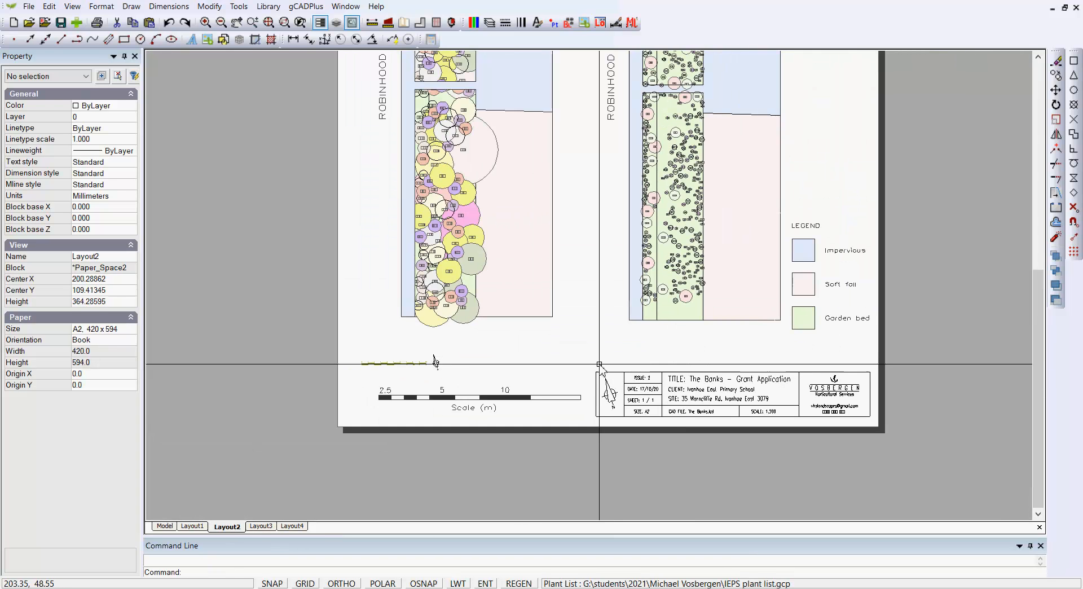
{"action": "middle_click_drag", "start_coordinate": [694, 162], "coordinate": [597, 375]}
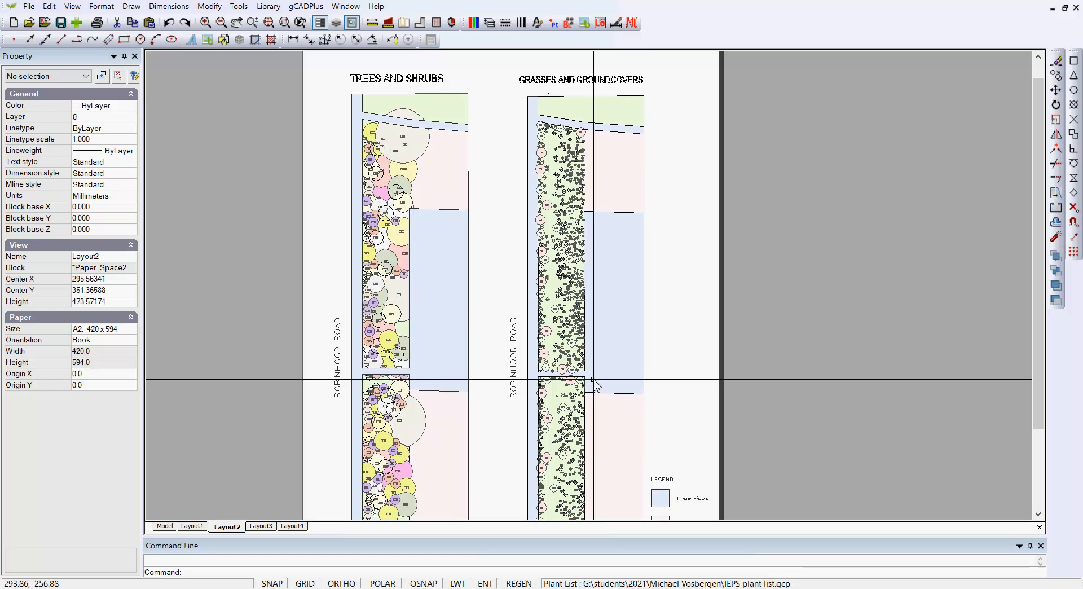
{"action": "left_click", "coordinate": [293, 527]}
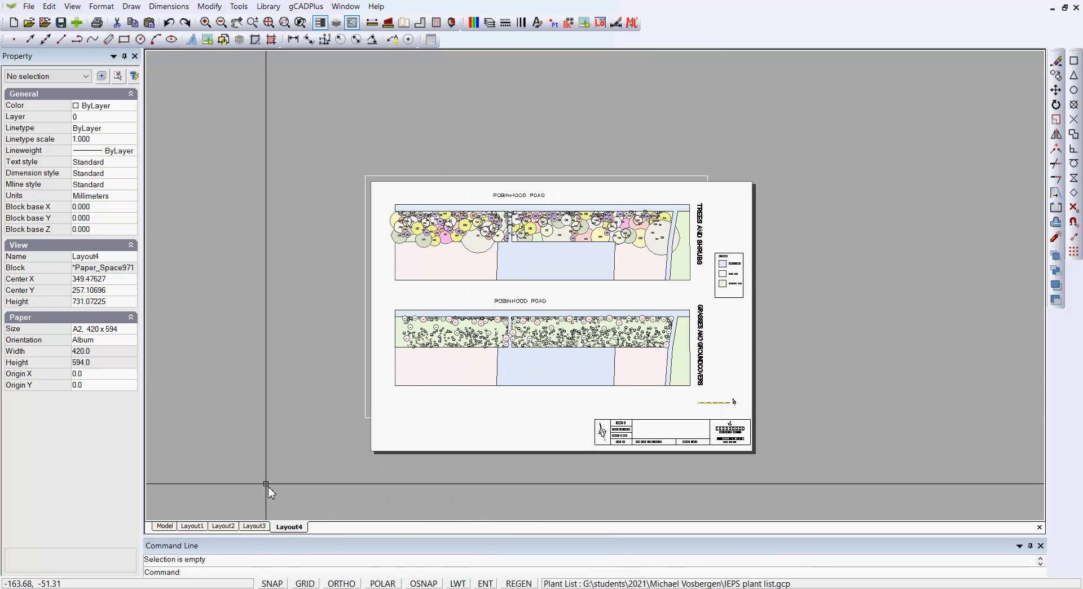